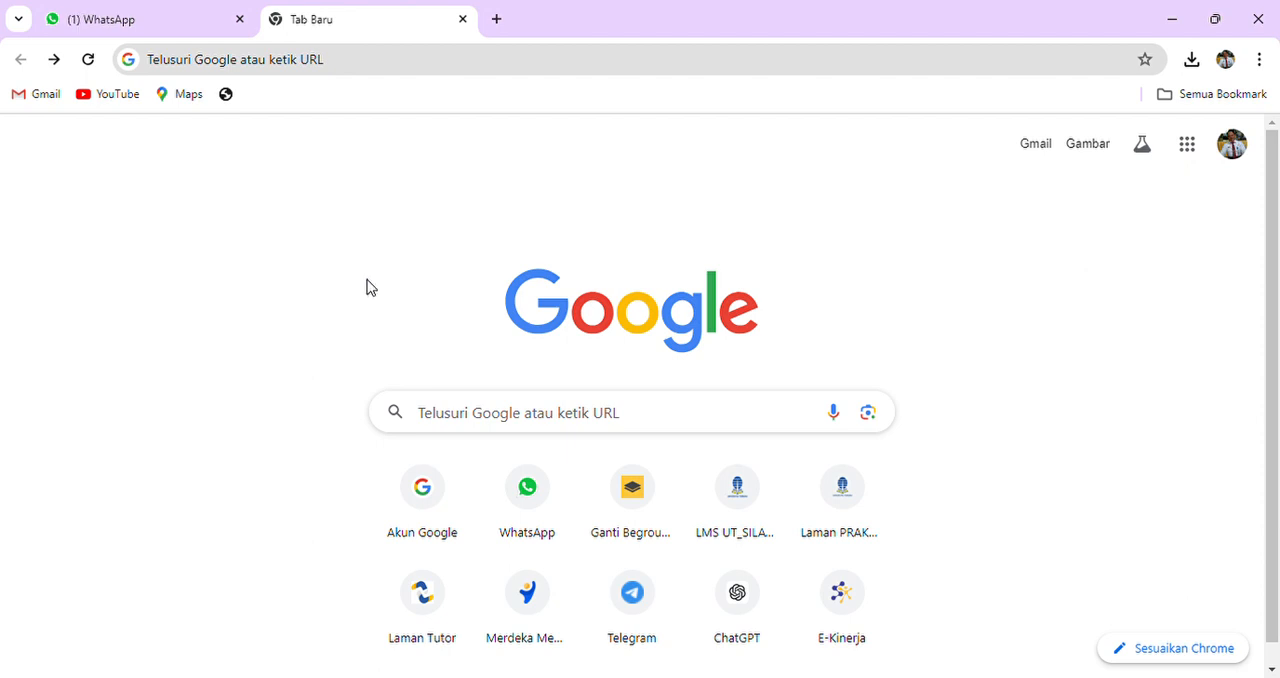
- Open the Merdeka Mengajar site and go to its Pengelolaan Kinerja section
scroll(368, 290, "down", 1)
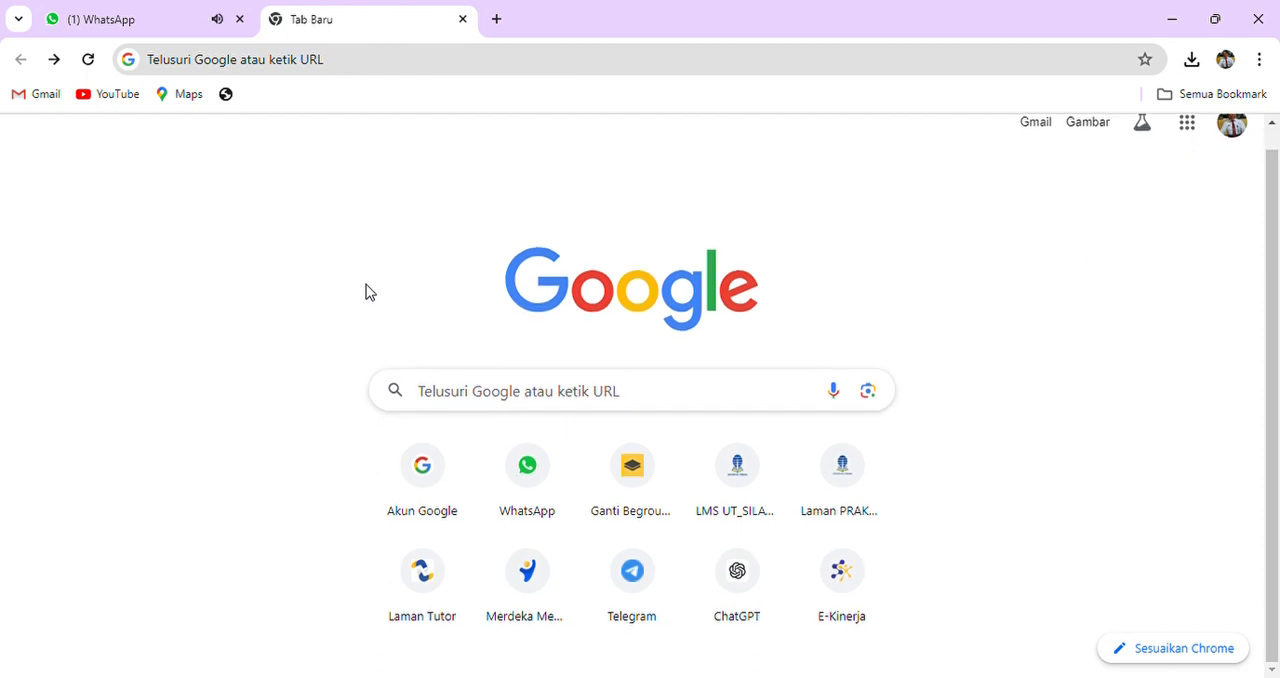
left_click(549, 571)
scroll(267, 371, "down", 4)
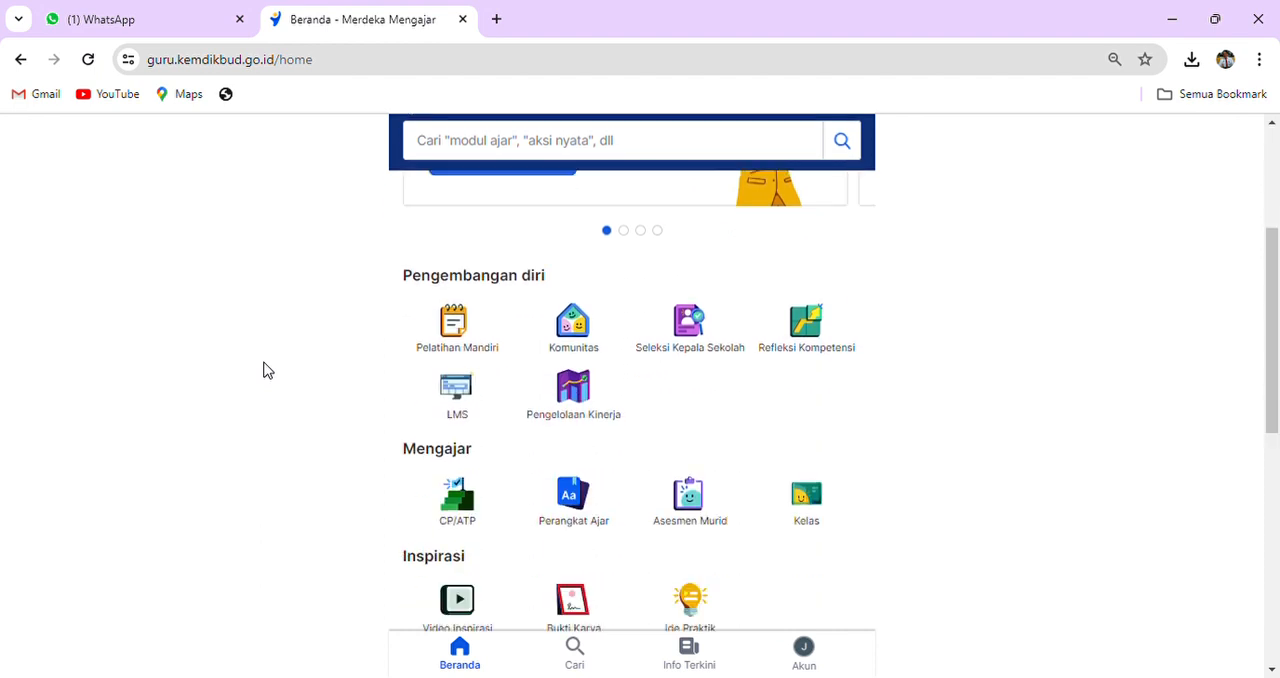
left_click(577, 282)
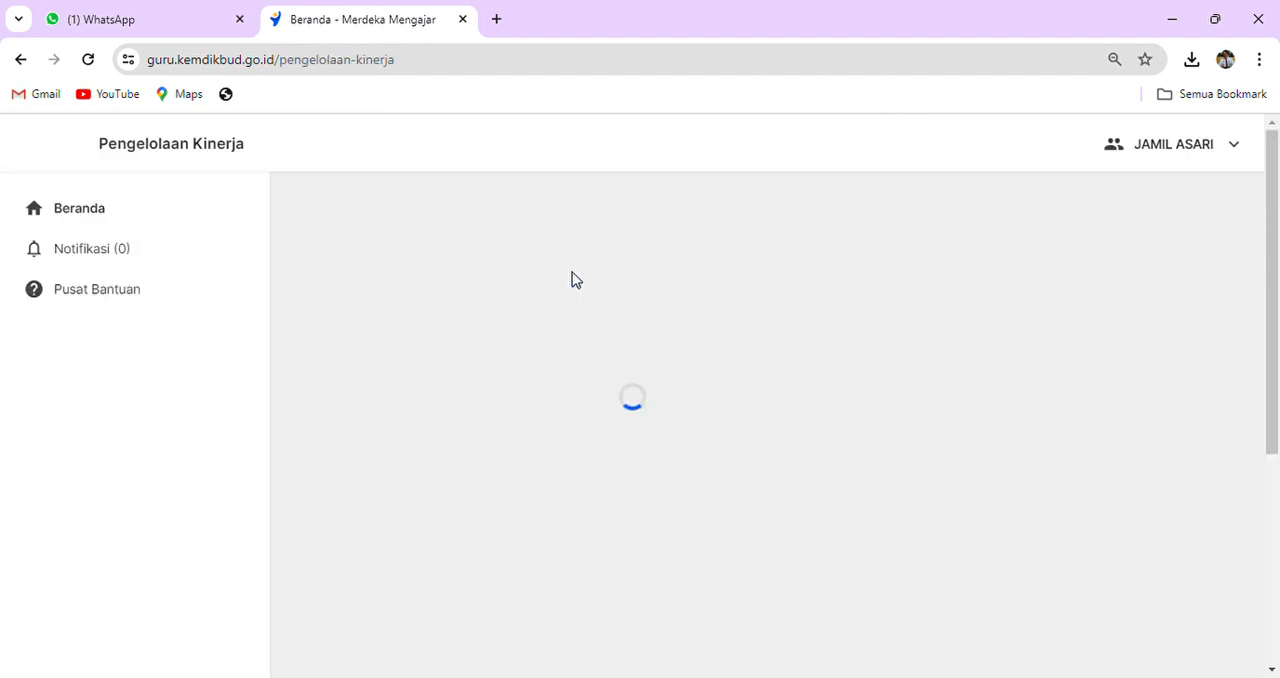
- Open the Praktik Kinerja page for January–June 2024 in the principal's Sebagai Pegawai role
left_click(198, 259)
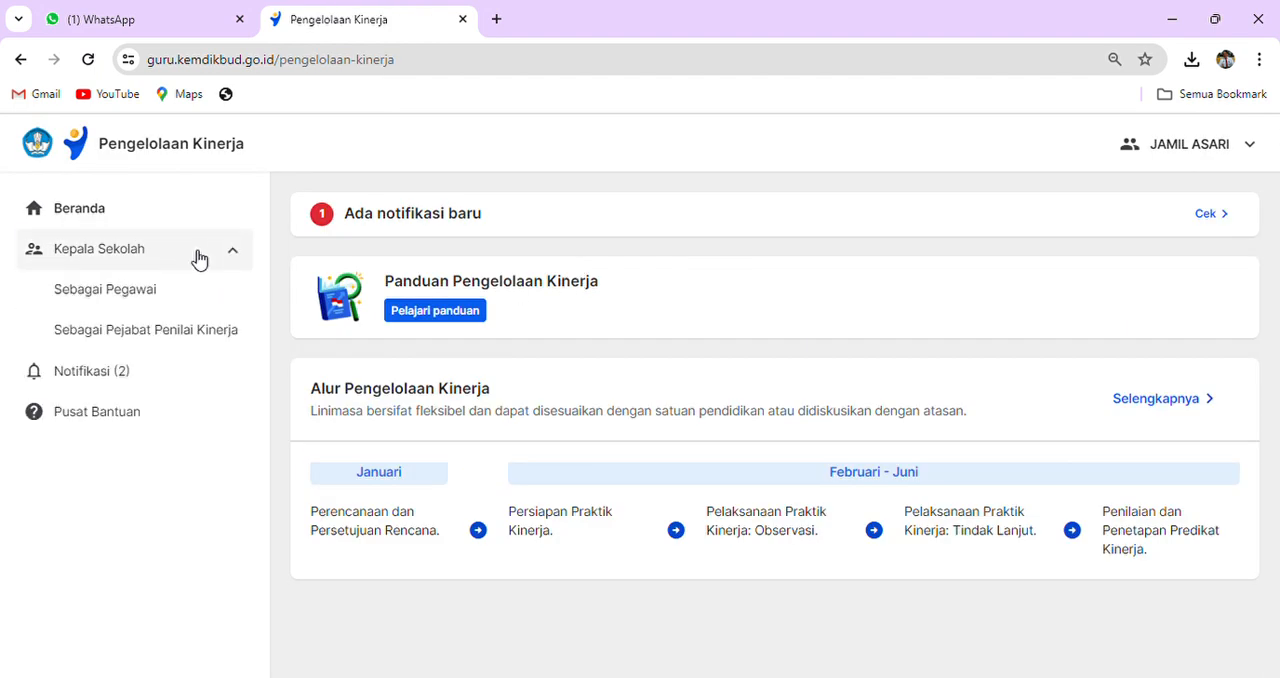
left_click(151, 290)
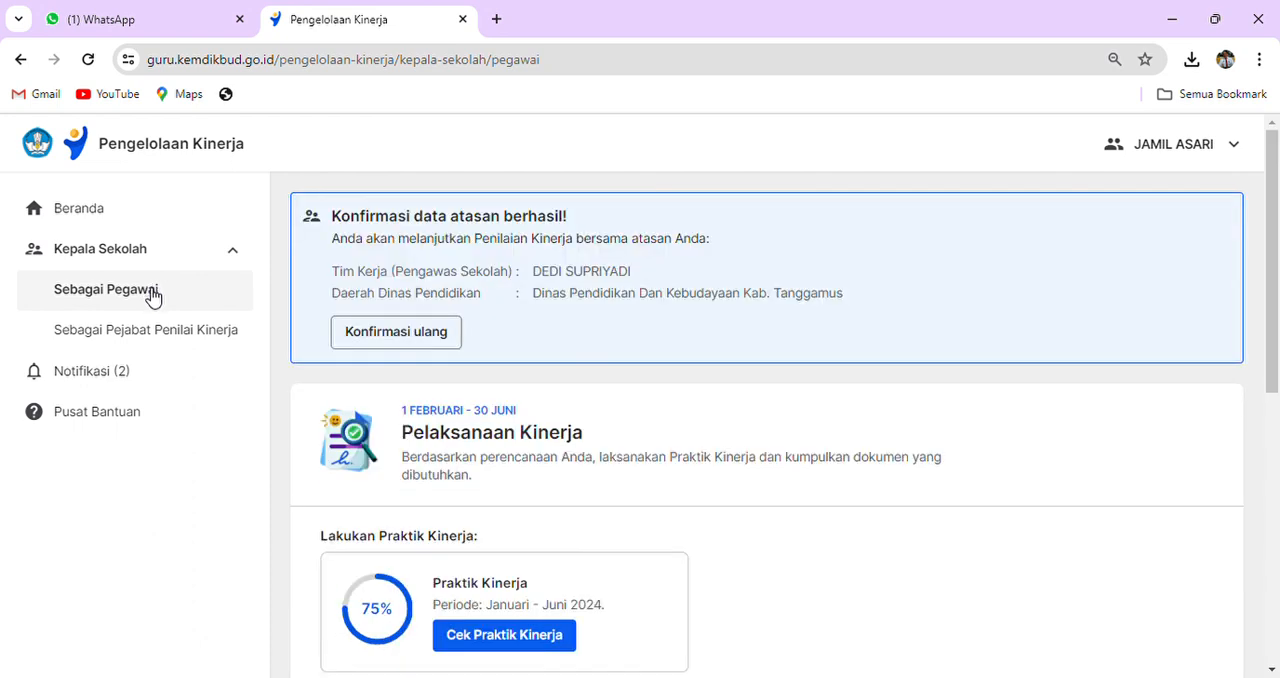
scroll(631, 395, "down", 2)
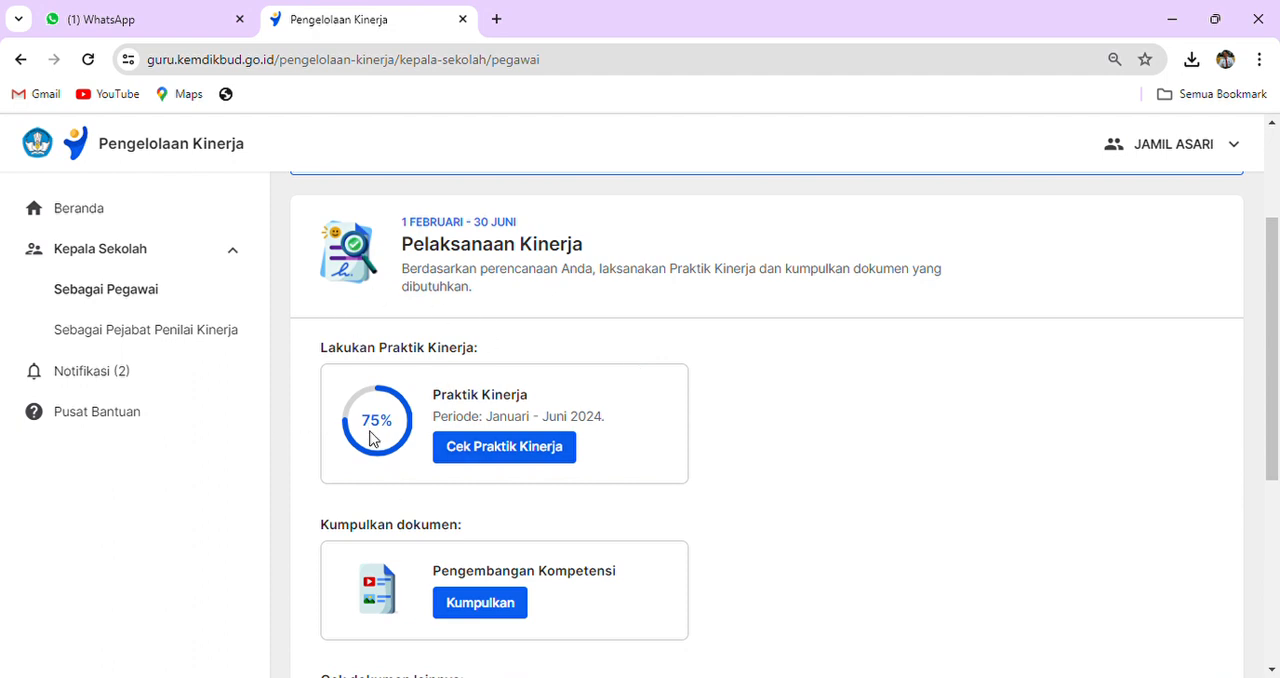
left_click(505, 448)
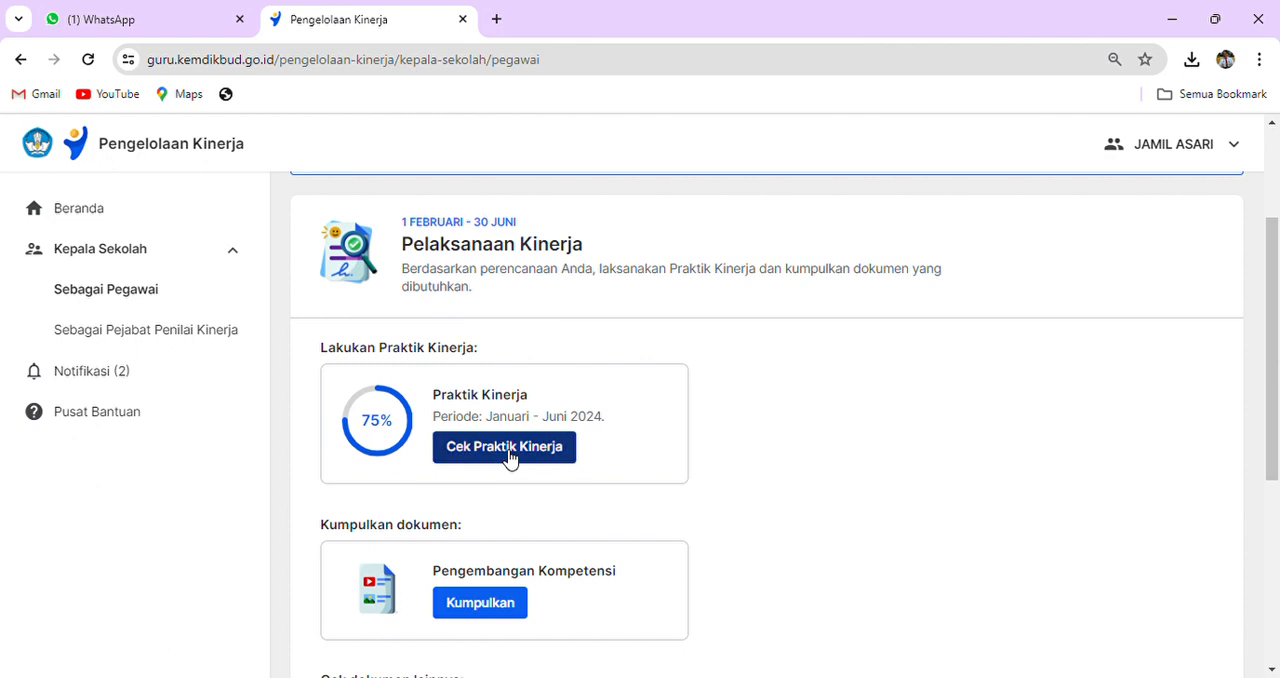
- Examine the stages in Bagian 1: Pelaksanaan Observasi and Bagian 2: Pelaksanaan Tindak Lanjut, including their completion marks
scroll(514, 452, "down", 1)
scroll(514, 452, "down", 3)
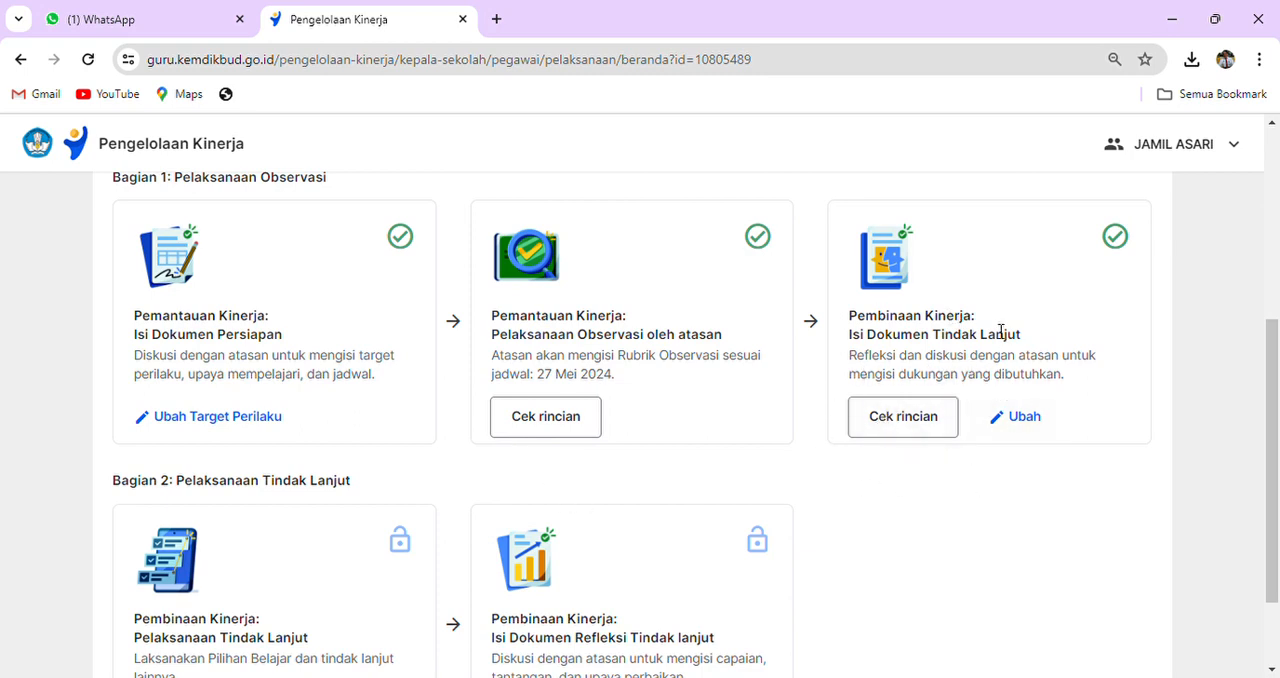
left_click_drag(868, 338, 1028, 342)
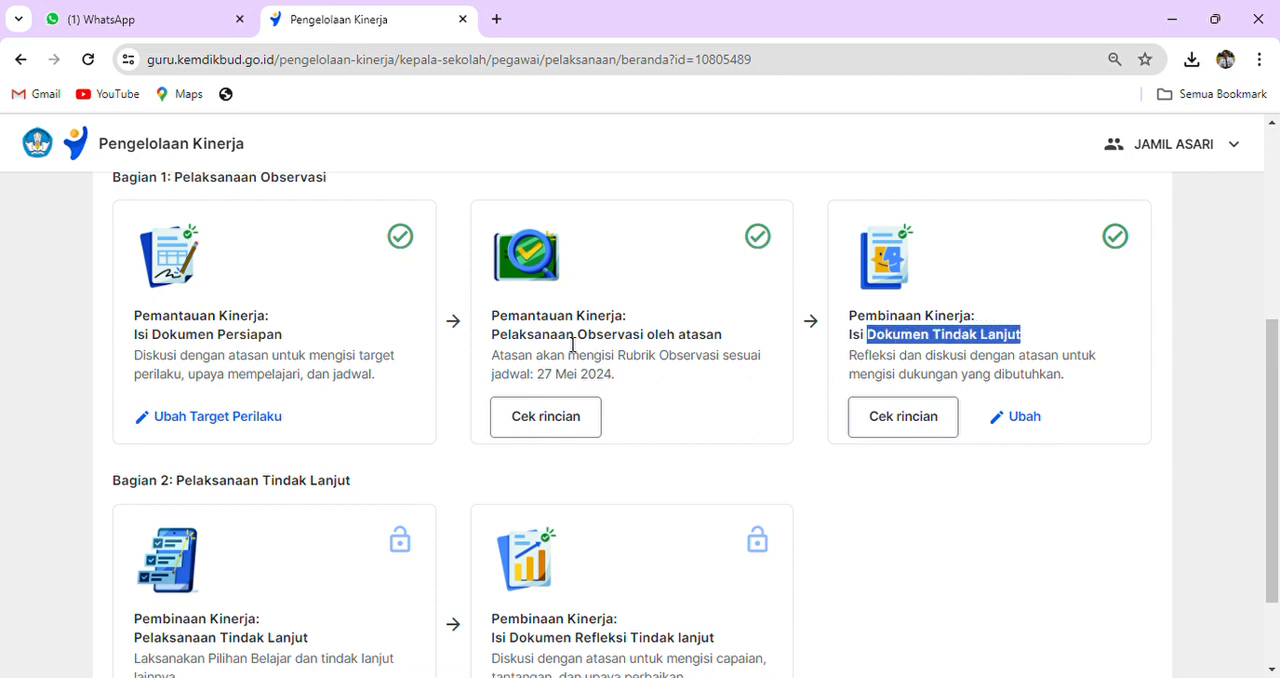
left_click_drag(490, 342, 727, 343)
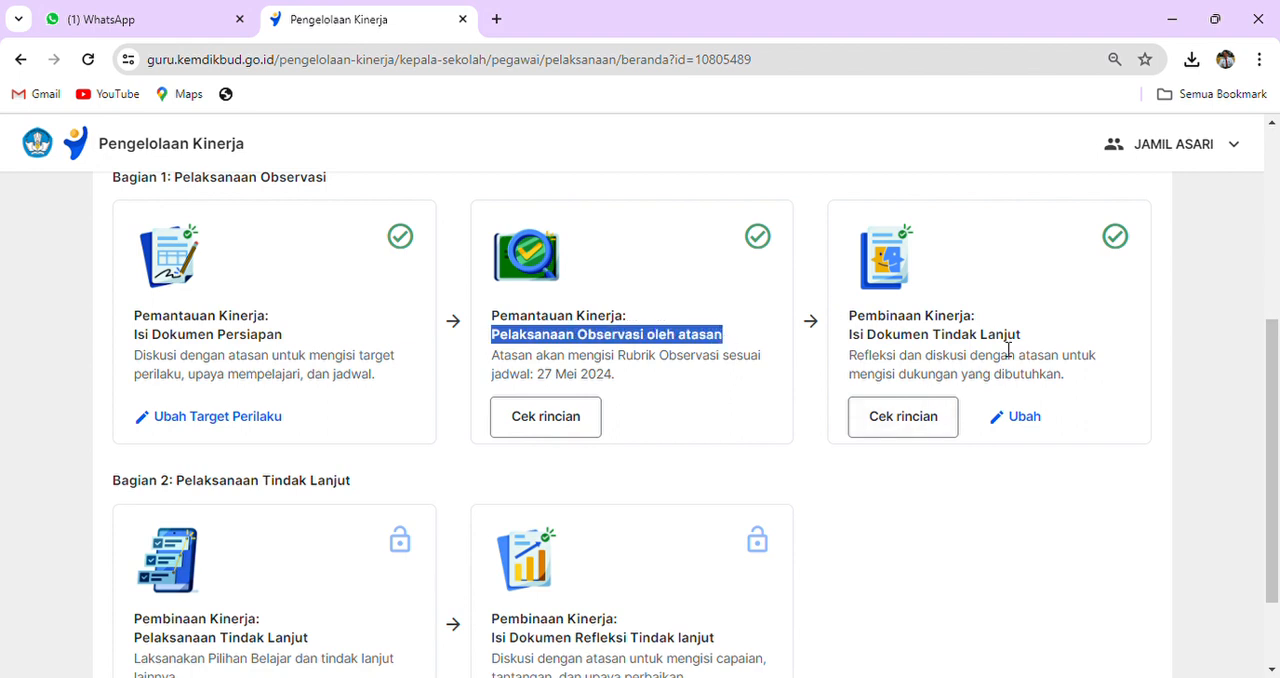
left_click(750, 410)
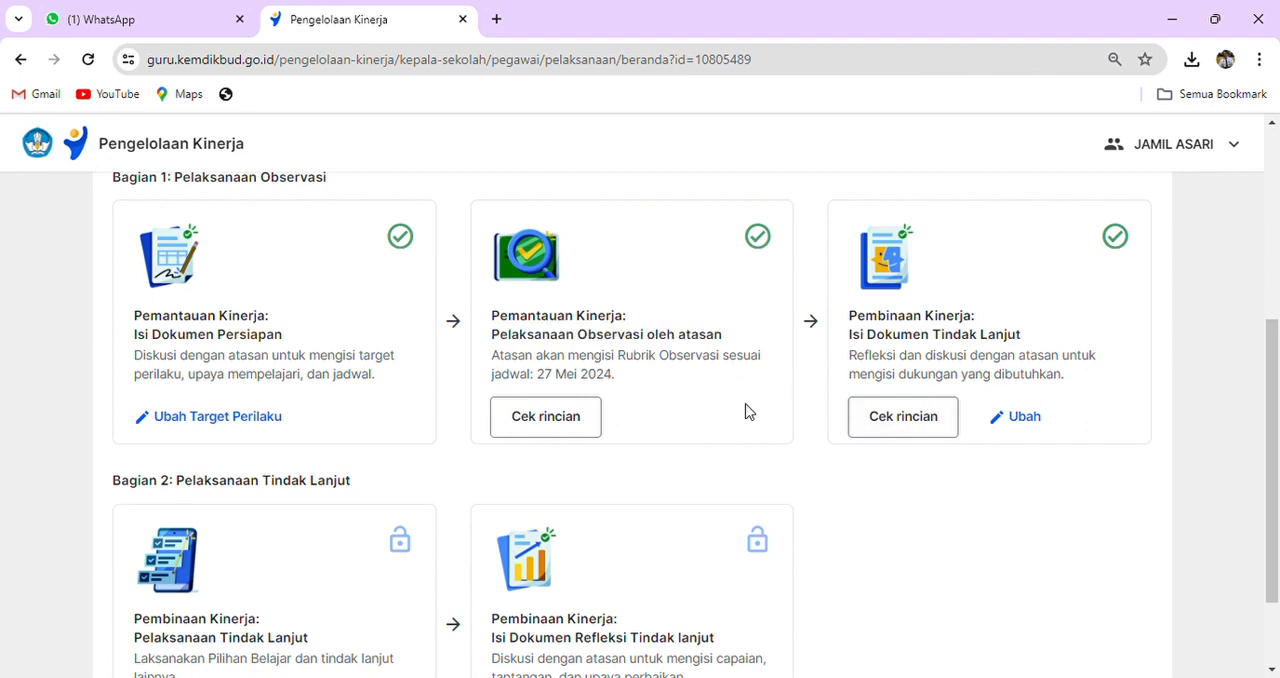
scroll(997, 340, "down", 2)
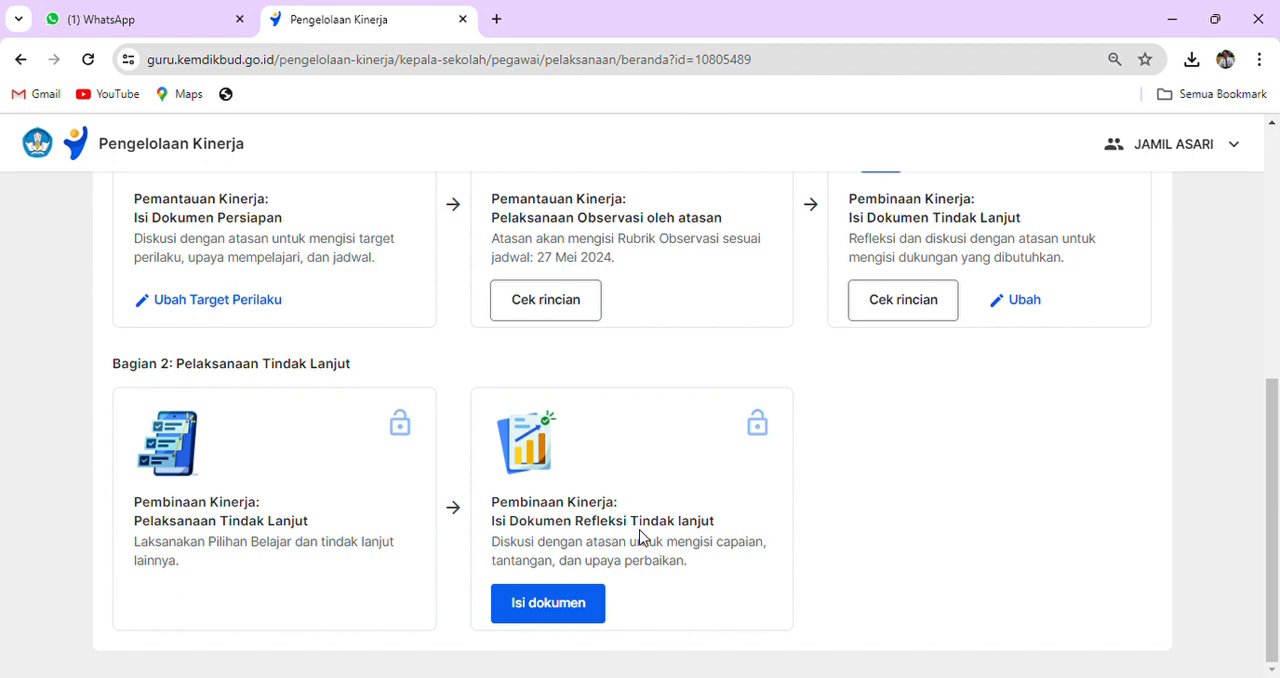
scroll(623, 512, "up", 5)
scroll(623, 512, "down", 5)
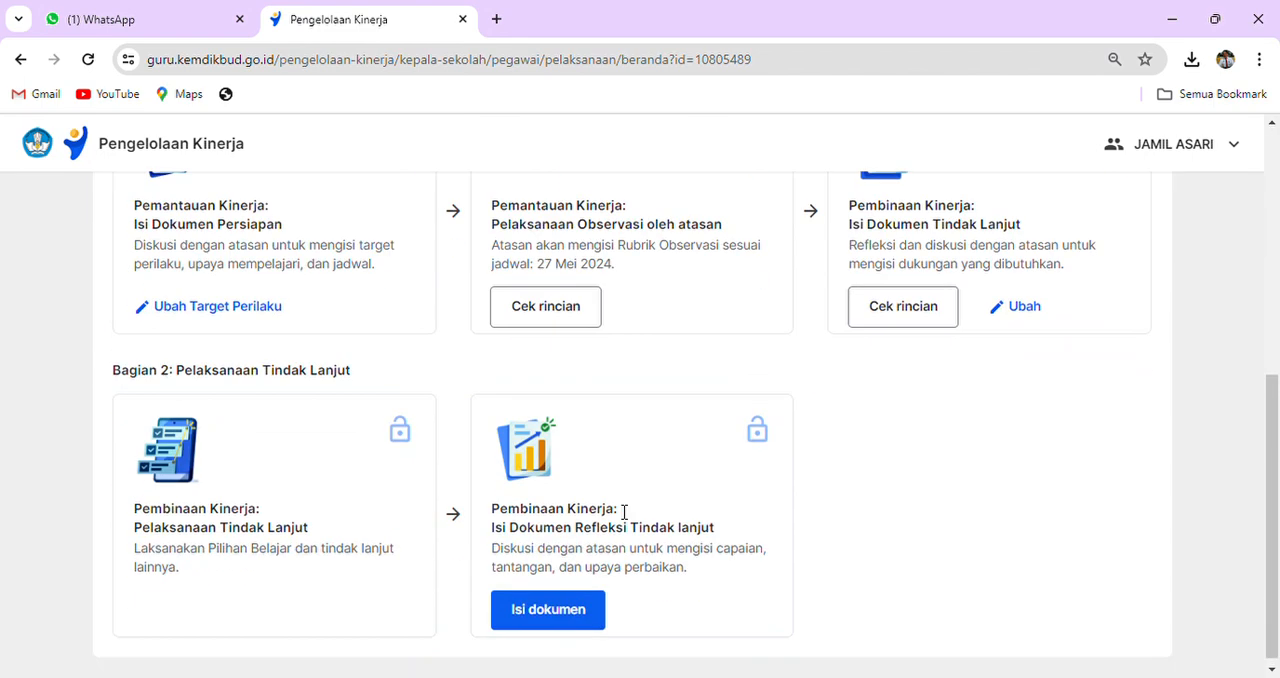
scroll(623, 512, "up", 5)
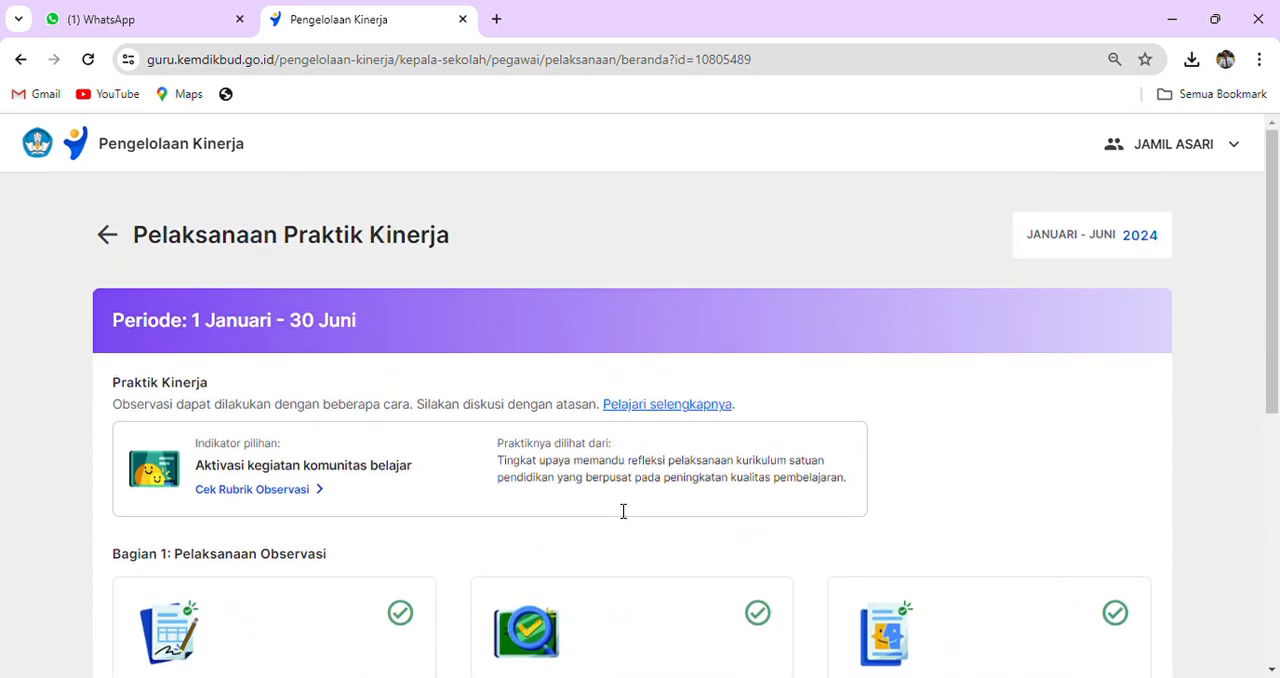
scroll(618, 510, "down", 5)
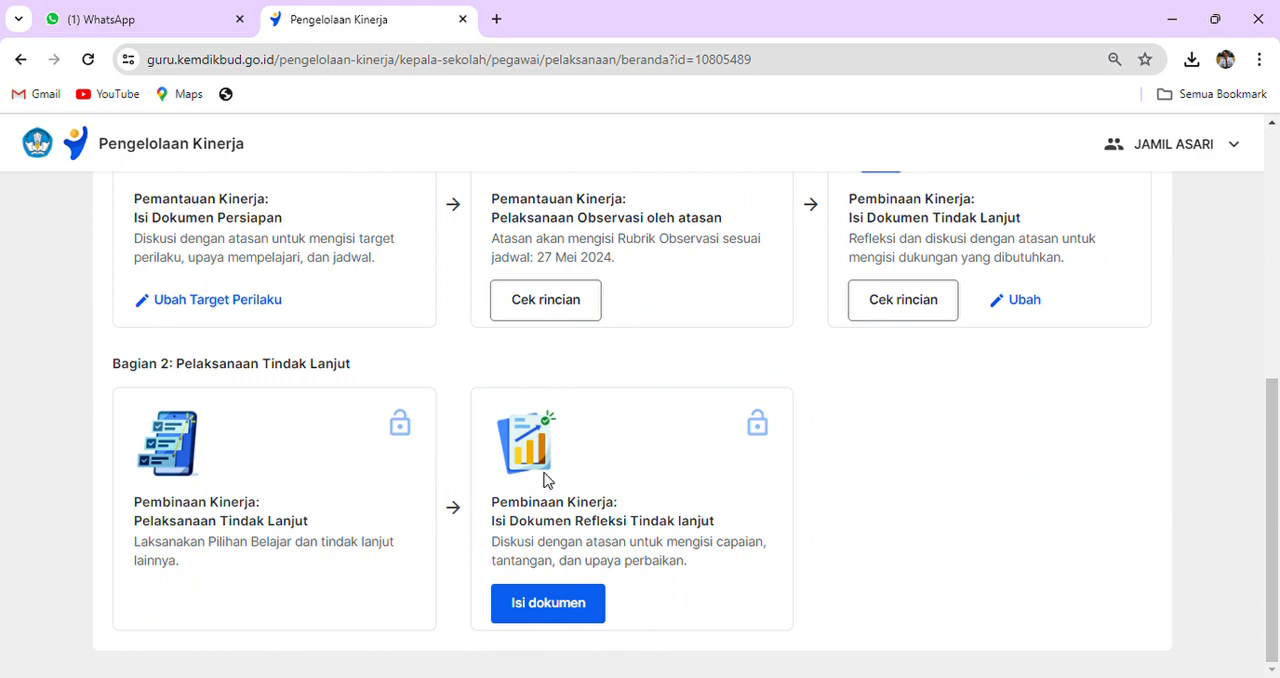
scroll(547, 480, "up", 3)
scroll(547, 480, "down", 2)
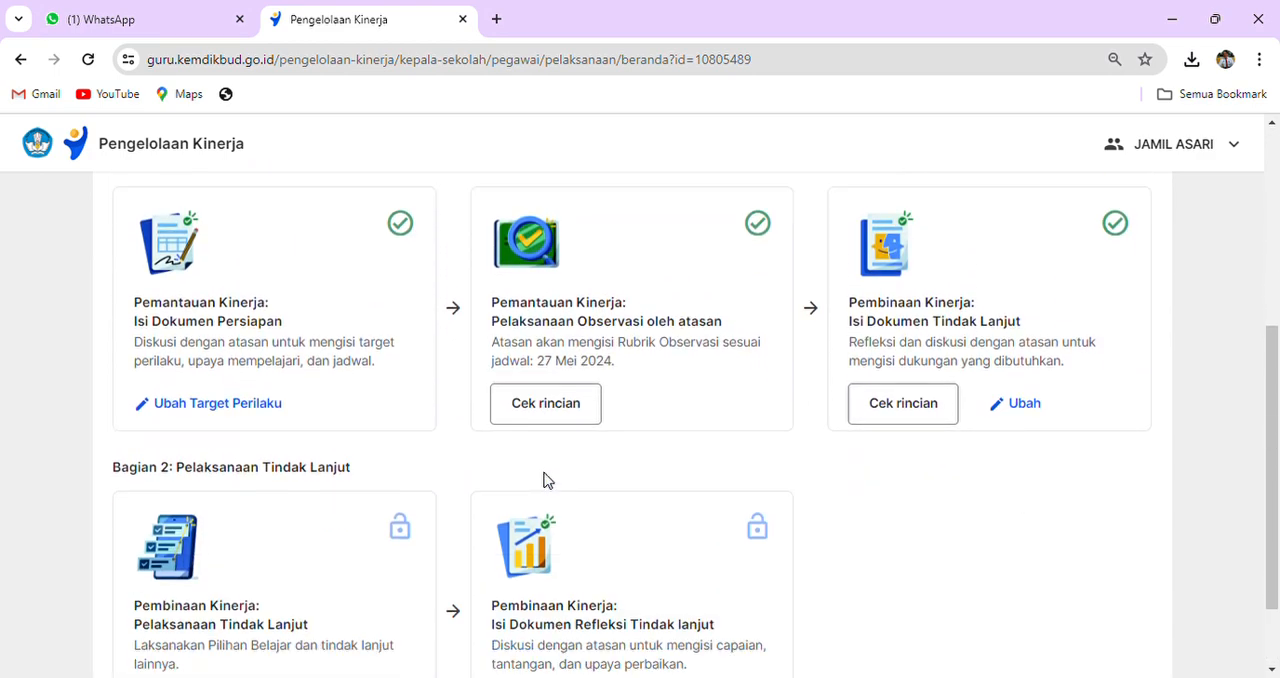
scroll(547, 480, "up", 5)
- Leave the Praktik Kinerja page and open the school's teacher assessment list under Sebagai Pejabat Penilai Kinerja
left_click(106, 208)
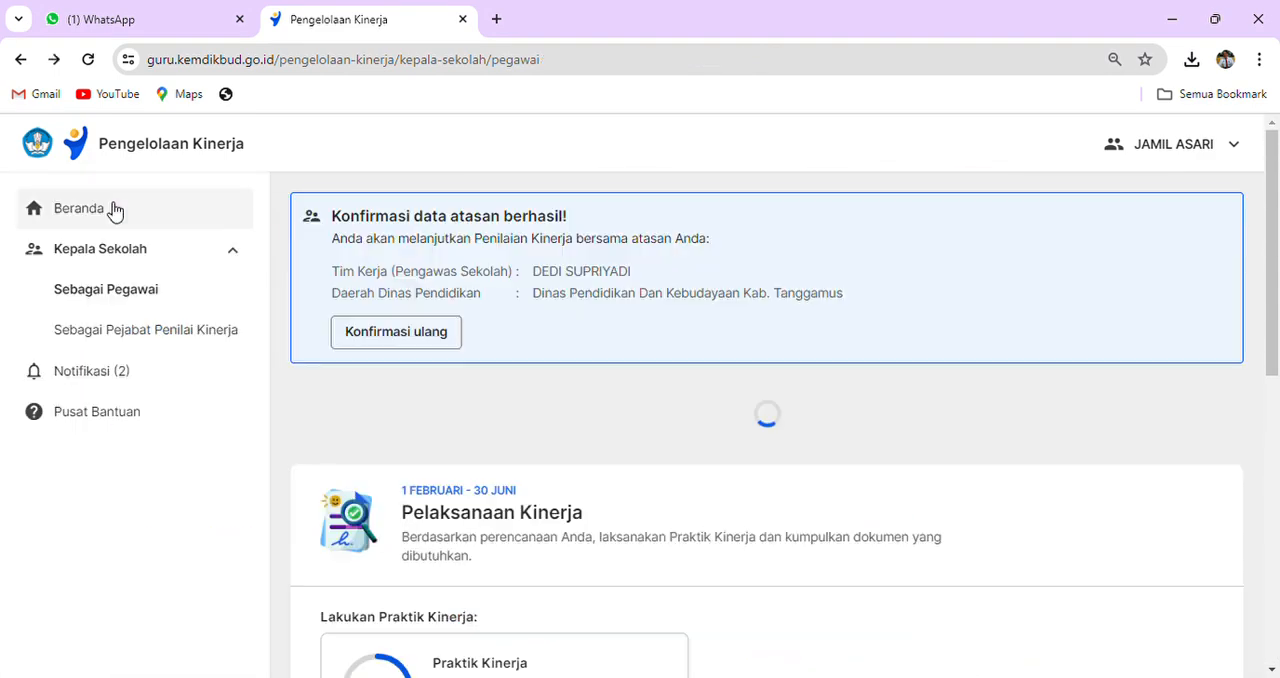
left_click(166, 334)
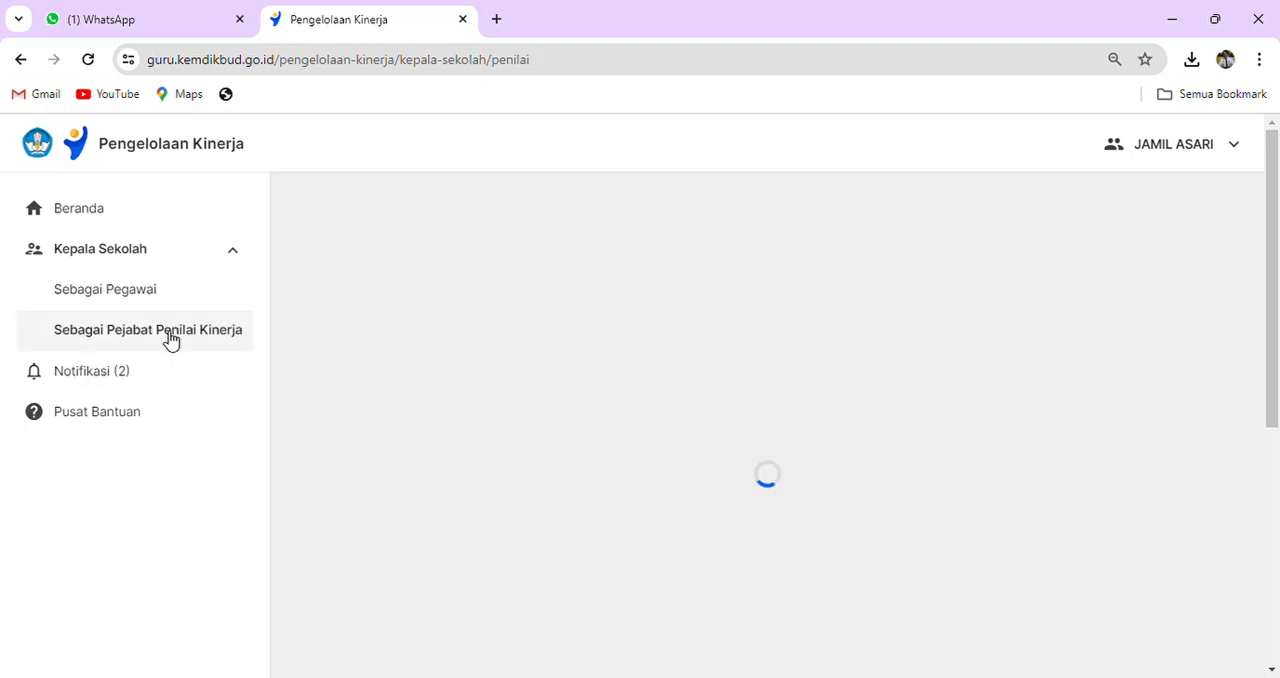
left_click(629, 466)
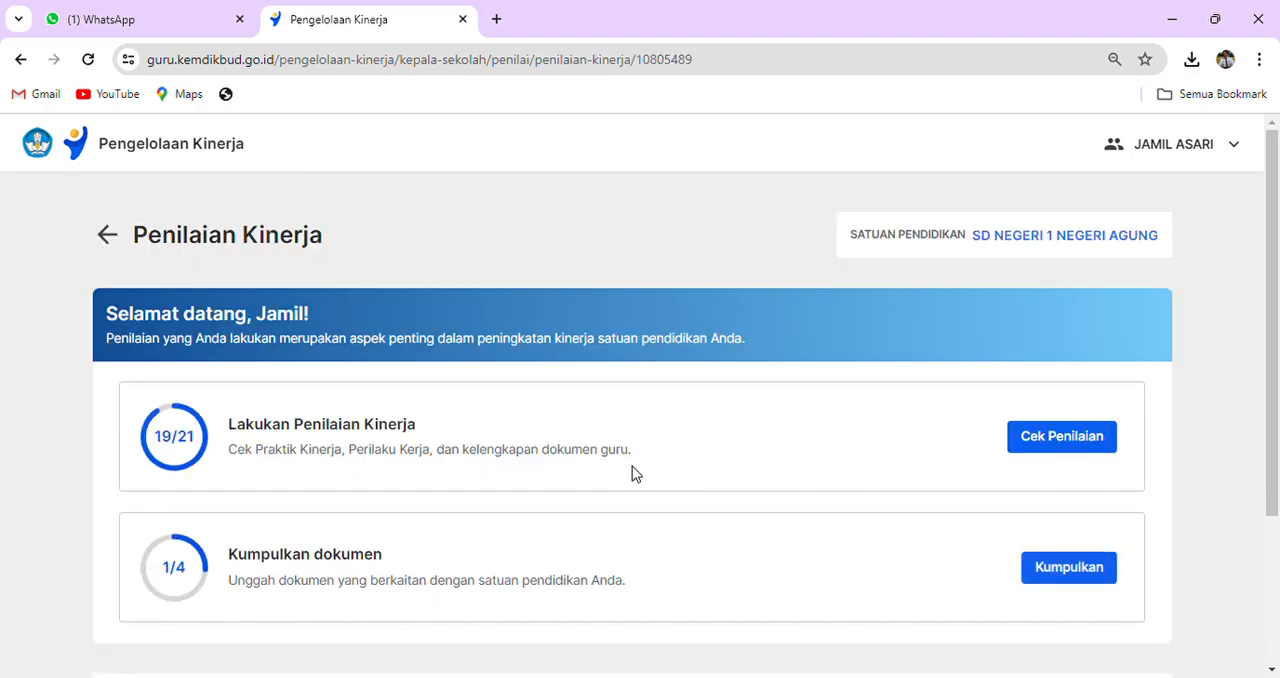
left_click(1075, 443)
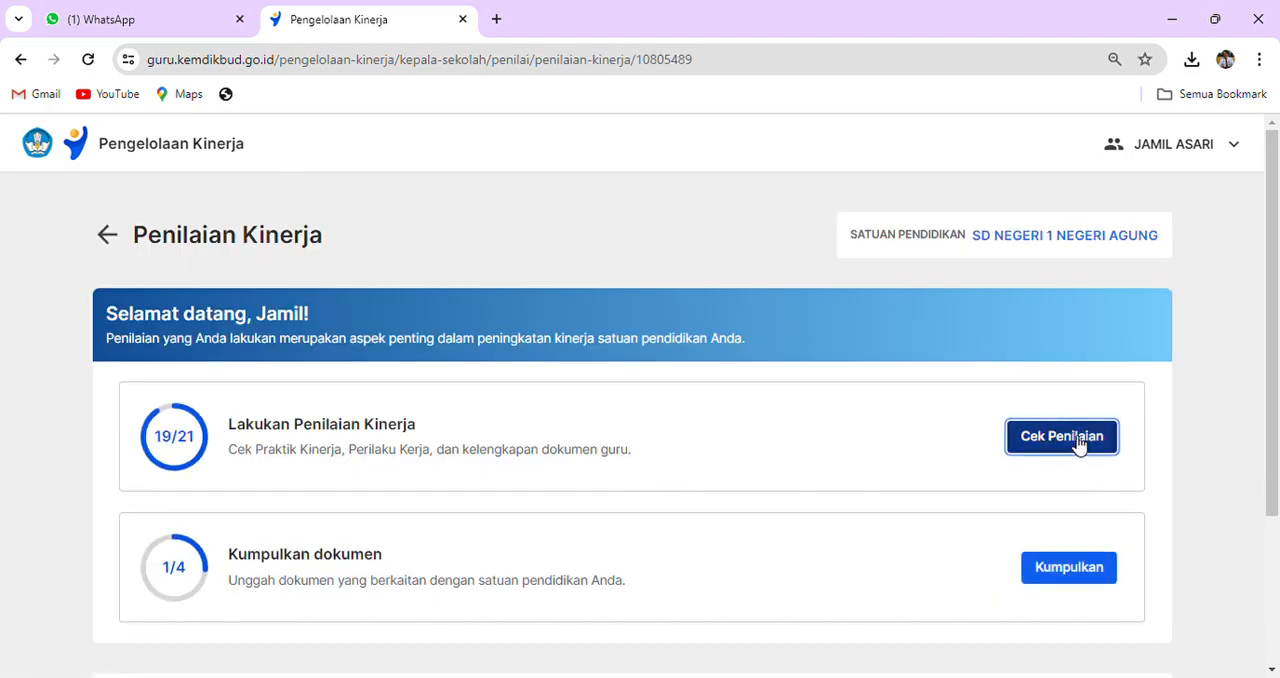
- Review the Praktik Kinerja and Perilaku Kerja statuses of all teachers in Daftar Penilaian Kinerja
scroll(1075, 443, "down", 9)
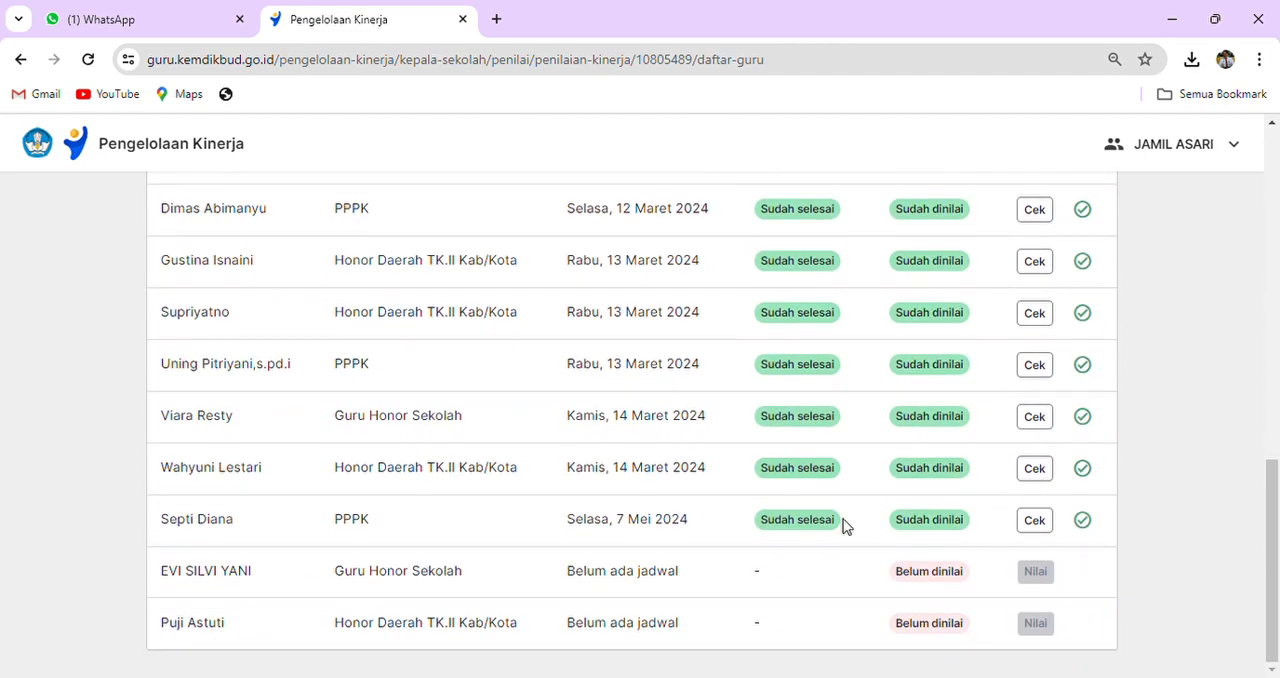
scroll(975, 594, "up", 9)
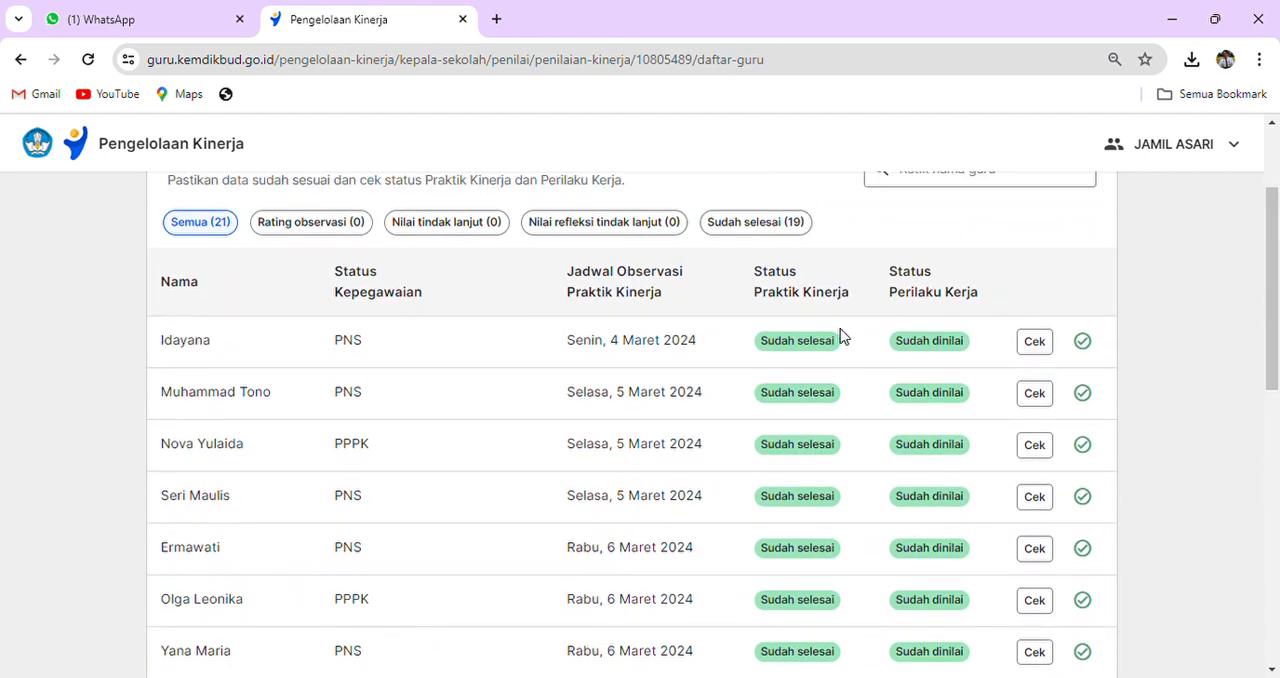
scroll(860, 400, "down", 1)
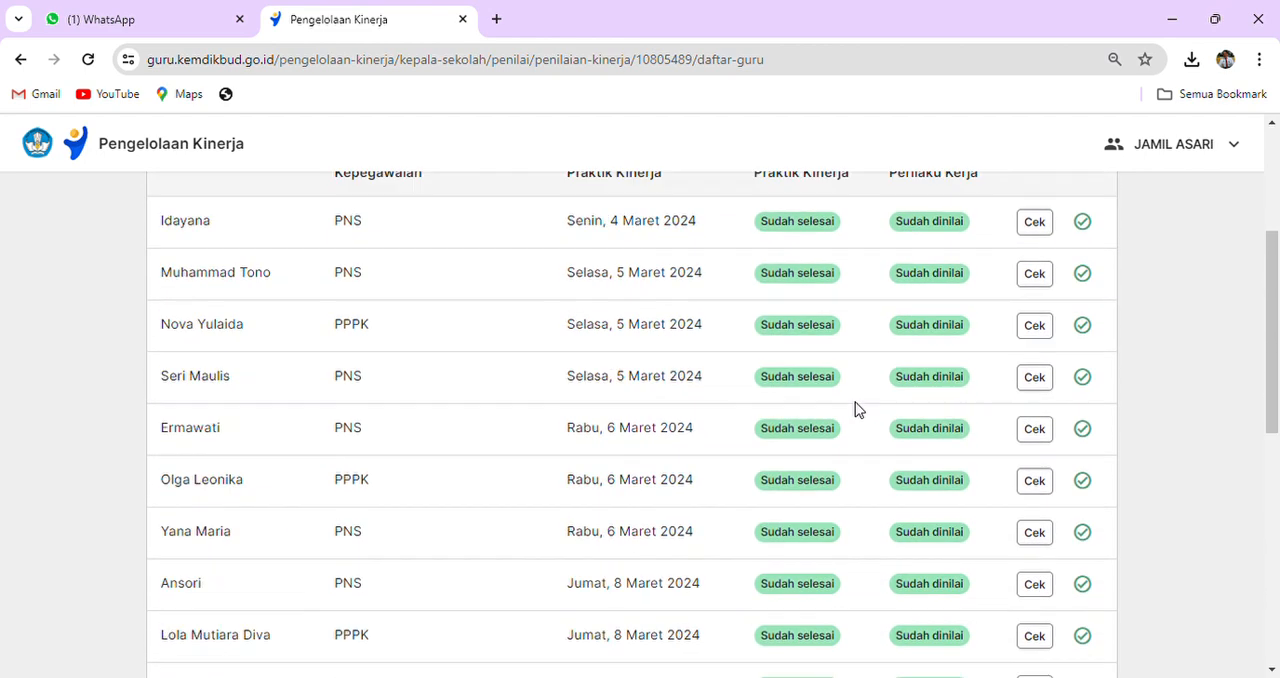
scroll(854, 408, "up", 3)
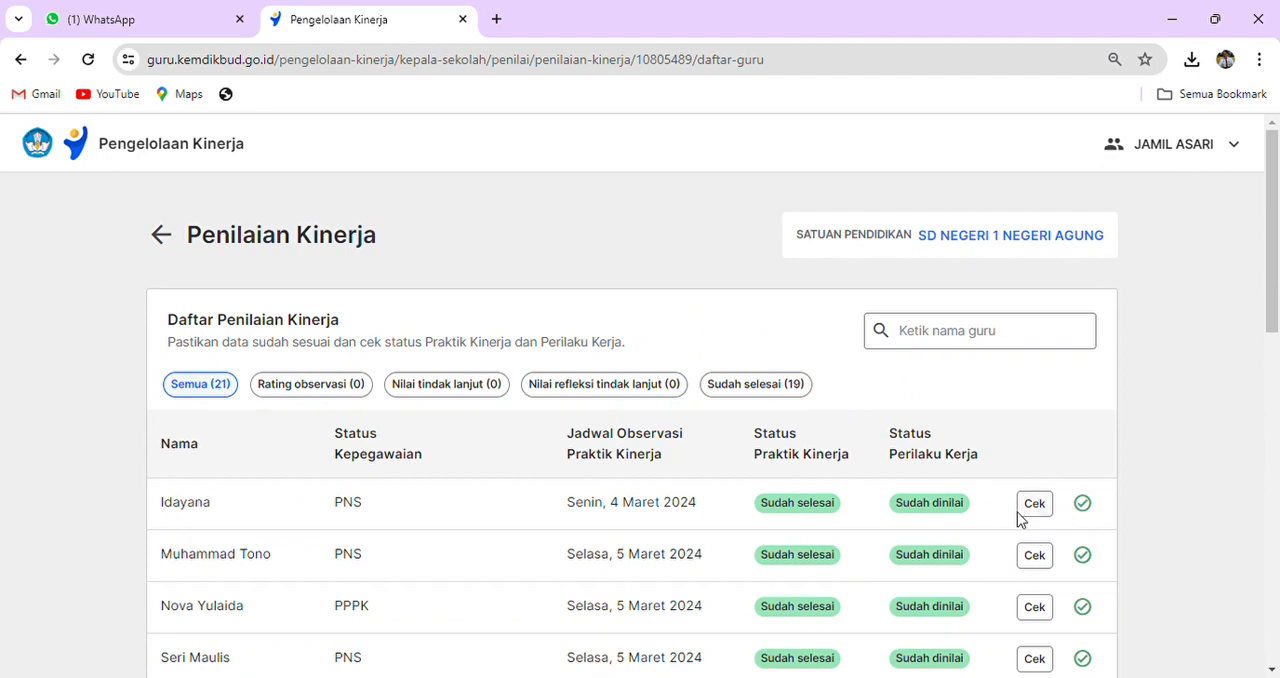
- Leave the teacher assessment pages and reopen the Praktik Kinerja page in the Sebagai Pegawai role
left_click(161, 235)
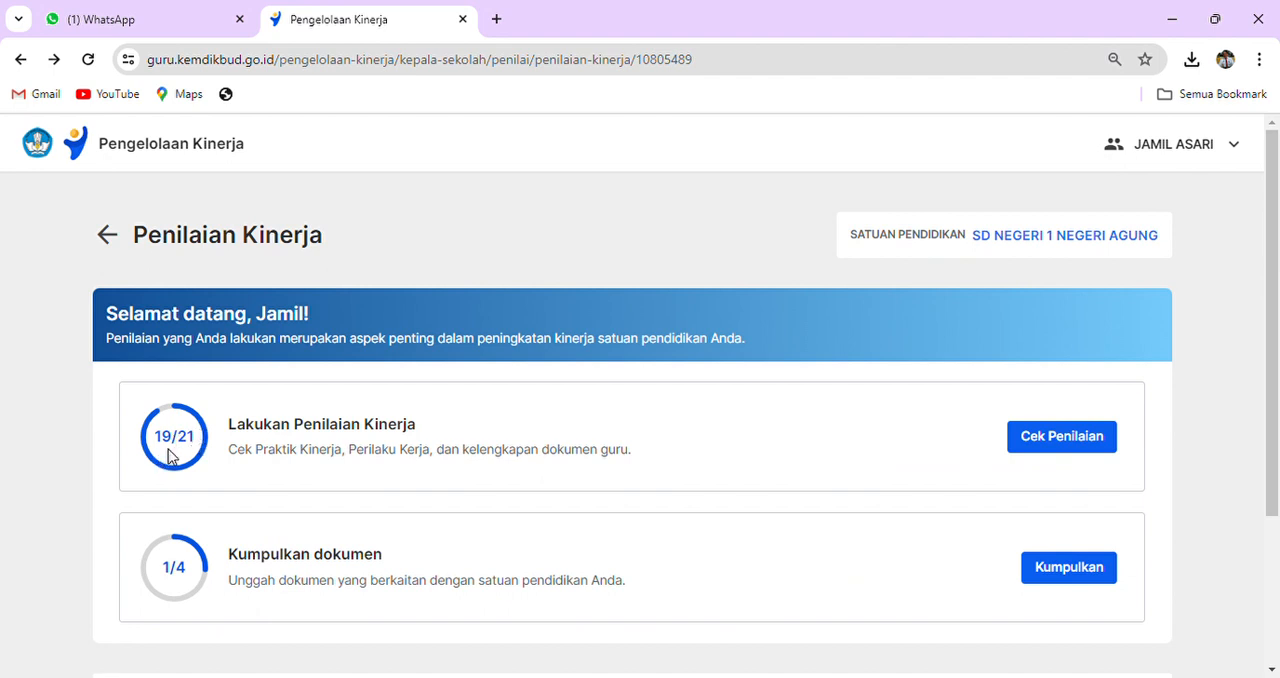
left_click(107, 236)
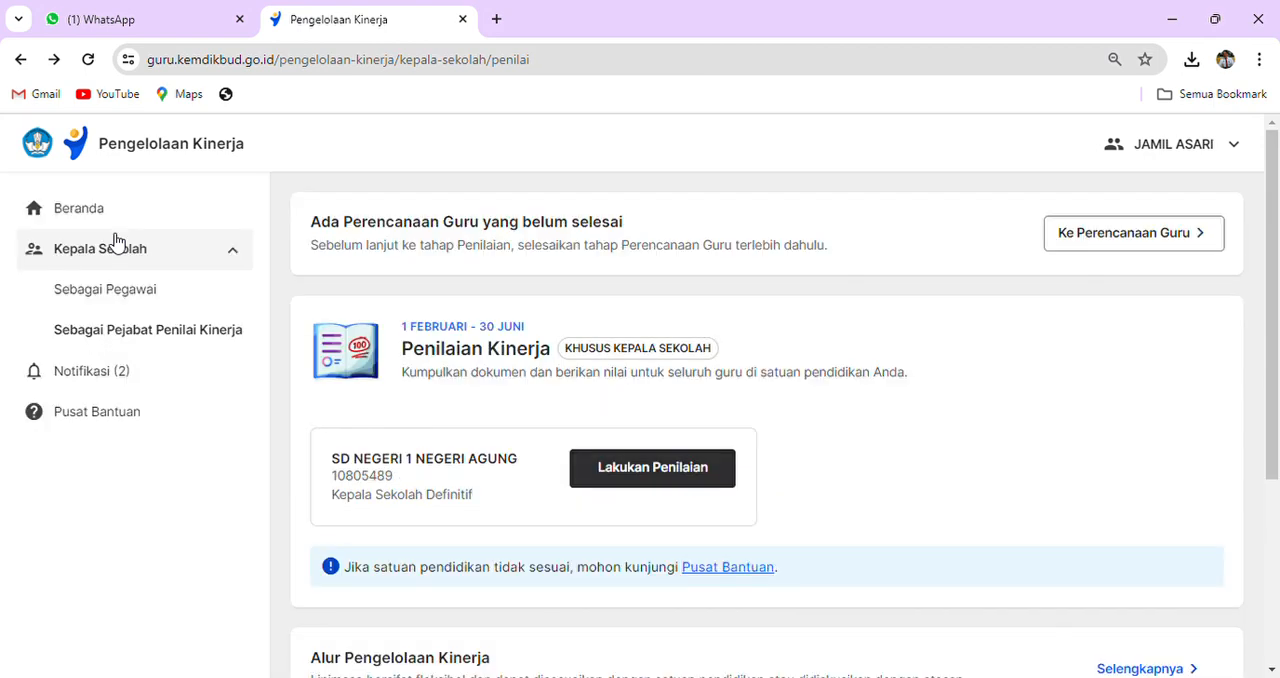
scroll(171, 377, "down", 2)
scroll(185, 345, "up", 2)
left_click(122, 290)
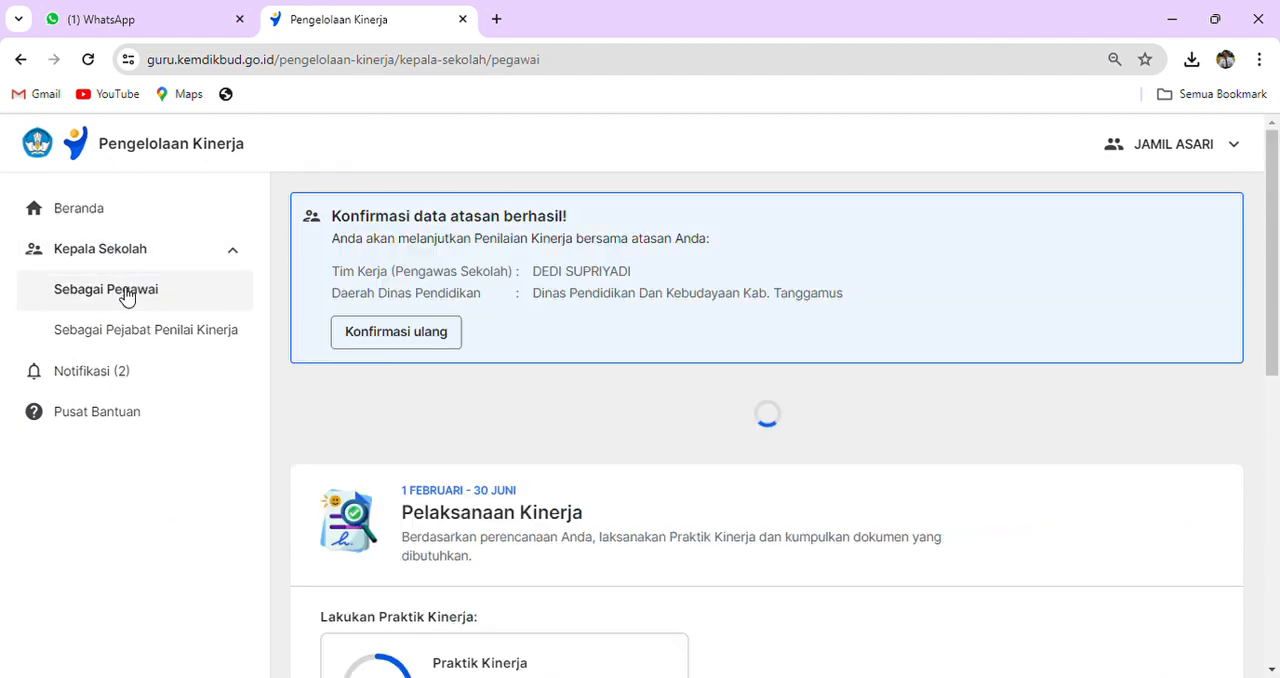
scroll(720, 491, "down", 1)
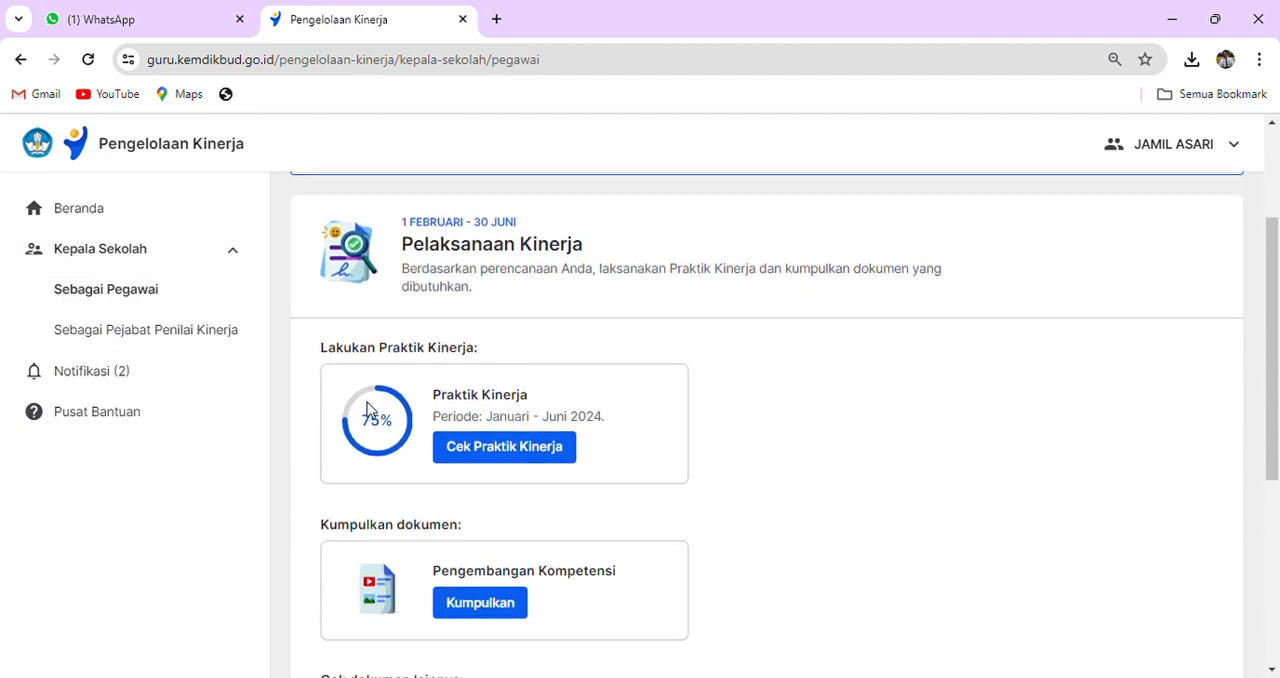
left_click(490, 466)
- Open the Dokumen Refleksi Tindak Lanjut form for filling in from Bagian 2: Pelaksanaan Tindak Lanjut
scroll(503, 449, "down", 5)
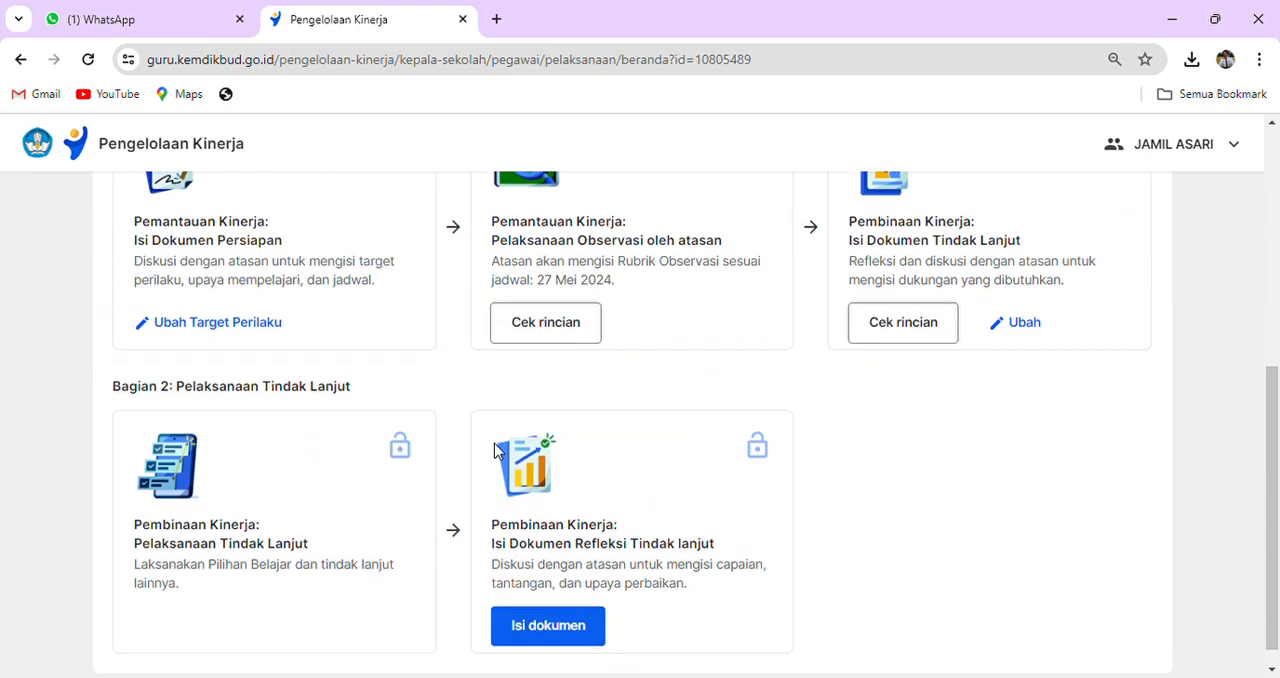
scroll(560, 470, "down", 1)
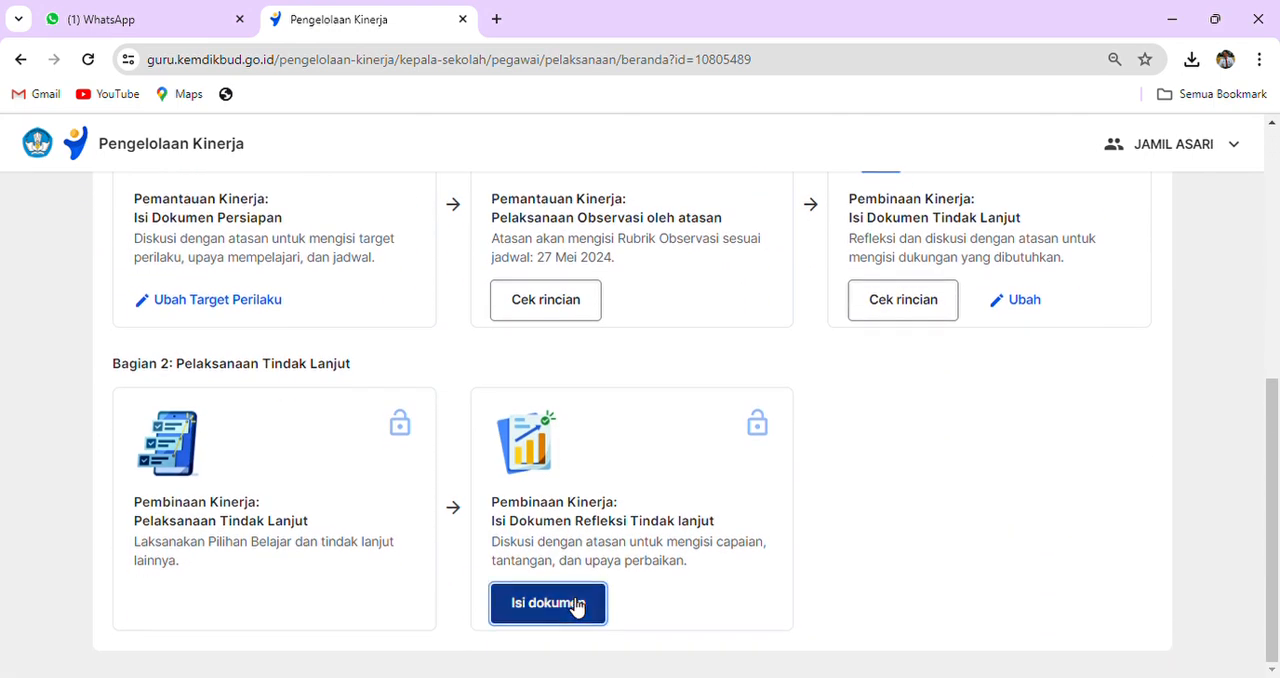
left_click(577, 607)
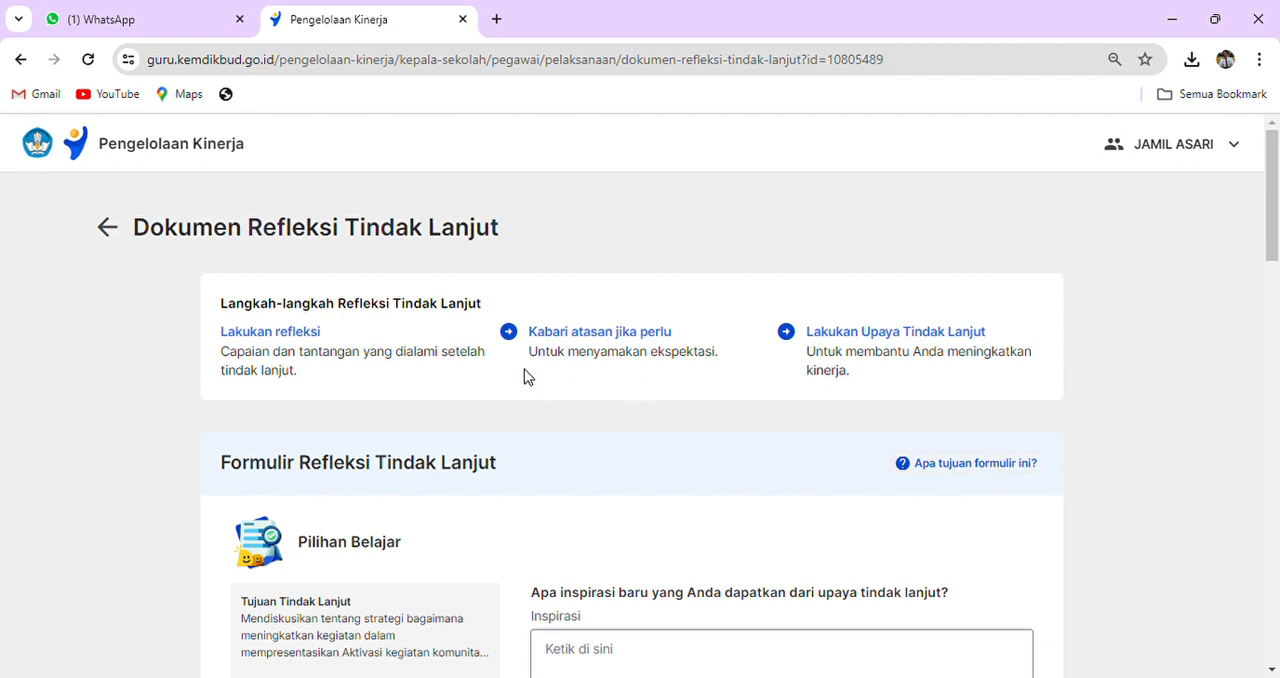
- Examine the Formulir Refleksi Tindak Lanjut, including its Inspirasi, Capaian and Tantangan questions and the Pilihan Belajar summary
scroll(540, 285, "down", 3)
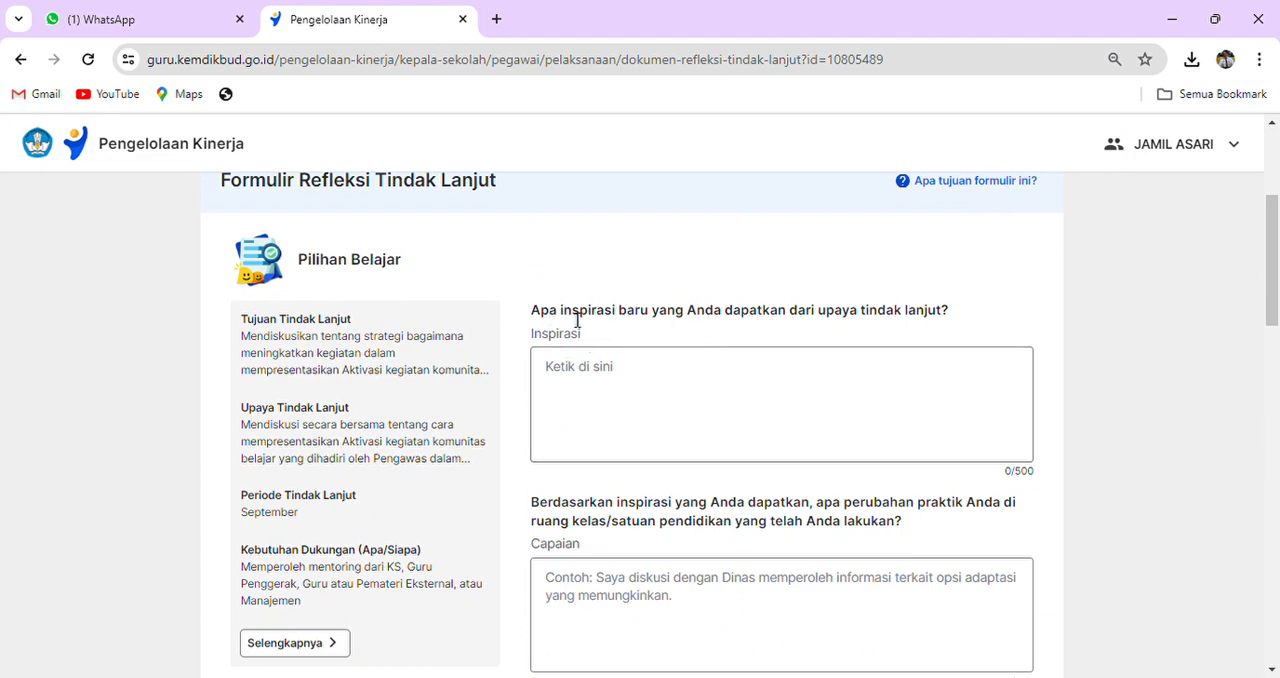
left_click(619, 376)
scroll(620, 374, "down", 2)
left_click(620, 415)
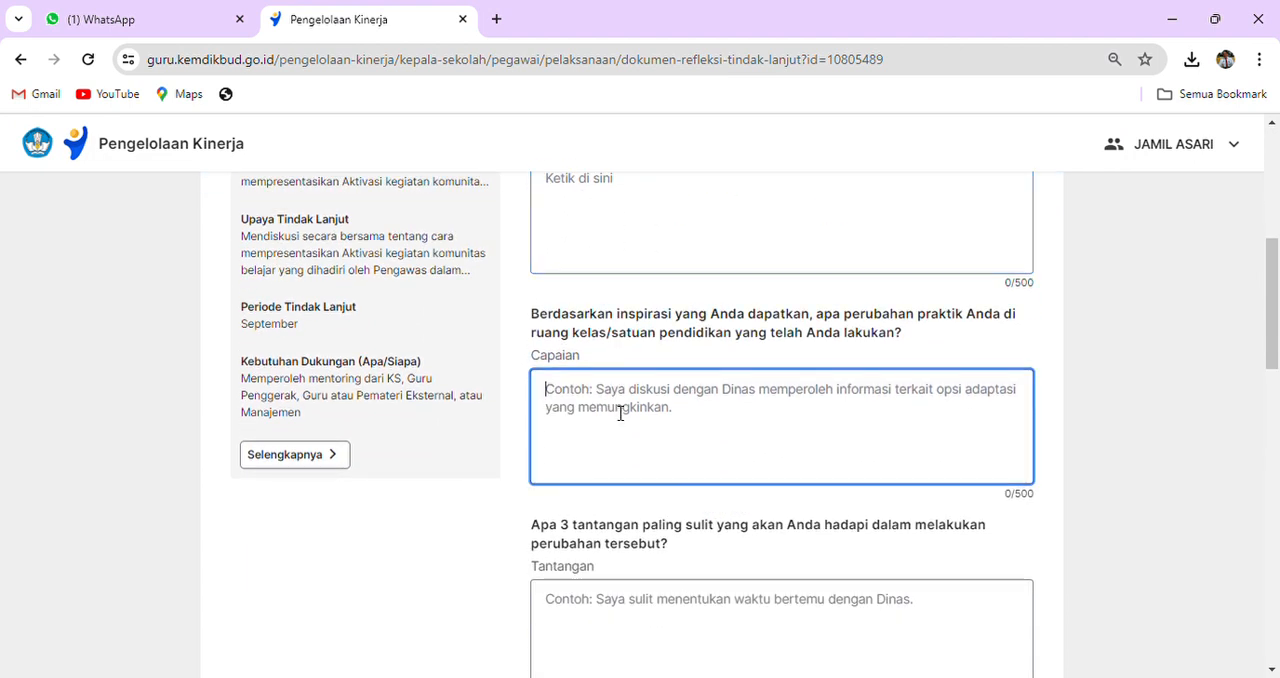
scroll(623, 411, "down", 3)
left_click(601, 334)
scroll(601, 334, "down", 1)
left_click(614, 443)
scroll(614, 443, "down", 2)
scroll(614, 442, "down", 4)
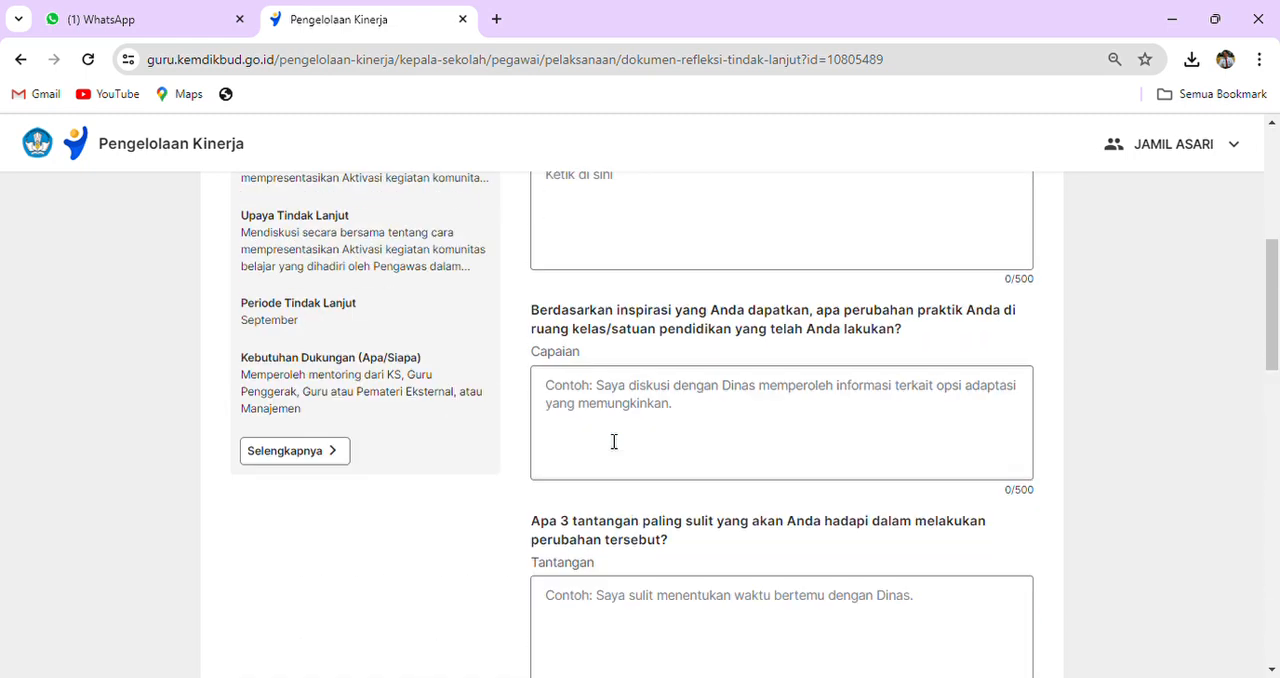
scroll(614, 442, "up", 12)
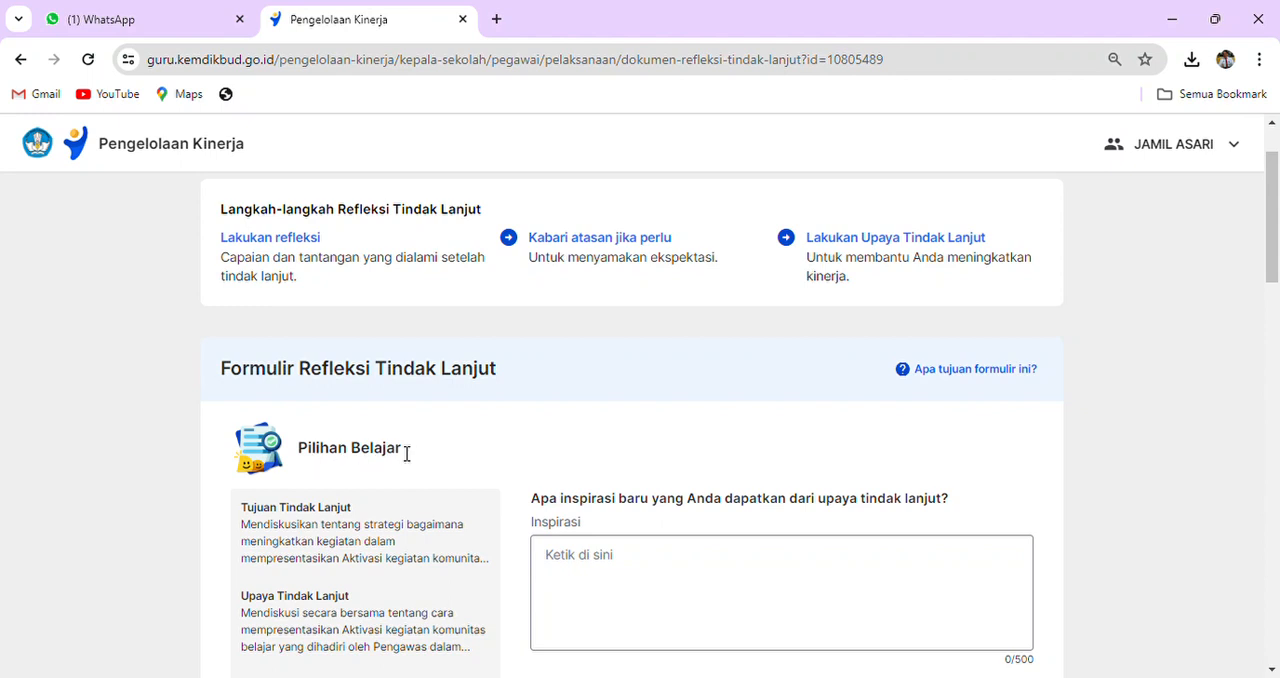
- Examine the Pilihan Belajar section and locate the Pilihan Belajar dari Platform Merdeka Mengajar (PMM) section with its Tujuan Tindak Lanjut
scroll(409, 463, "down", 1)
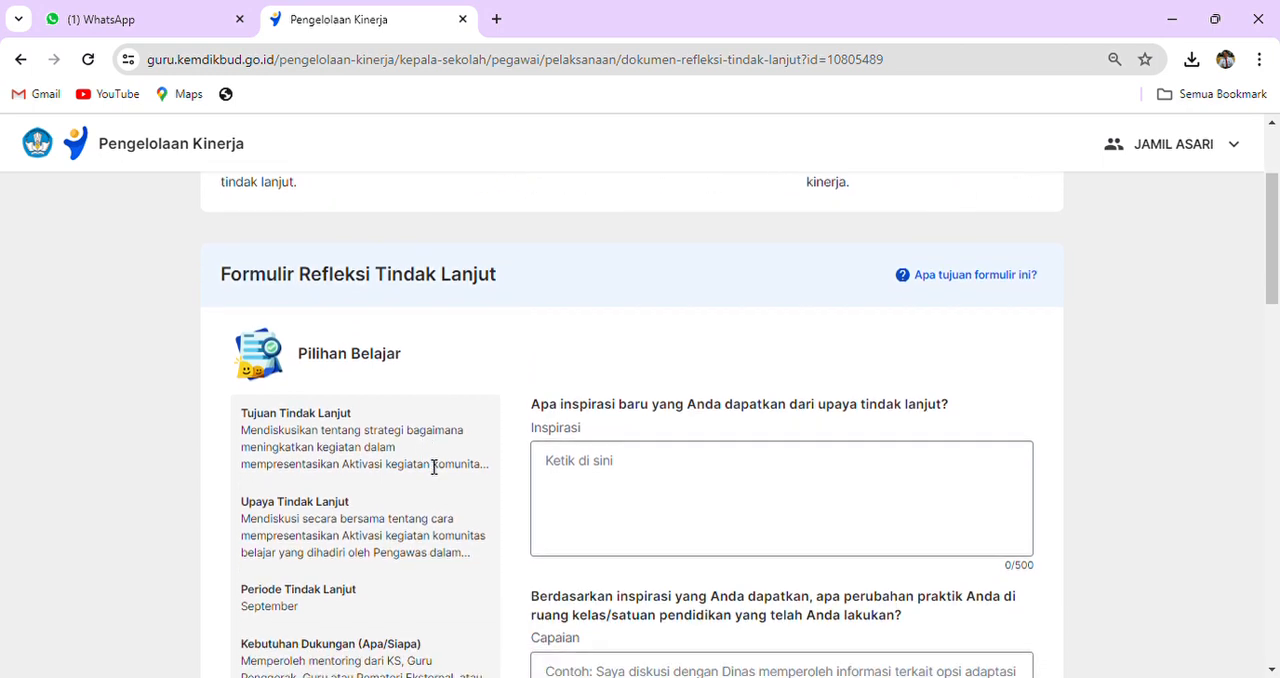
scroll(387, 443, "down", 1)
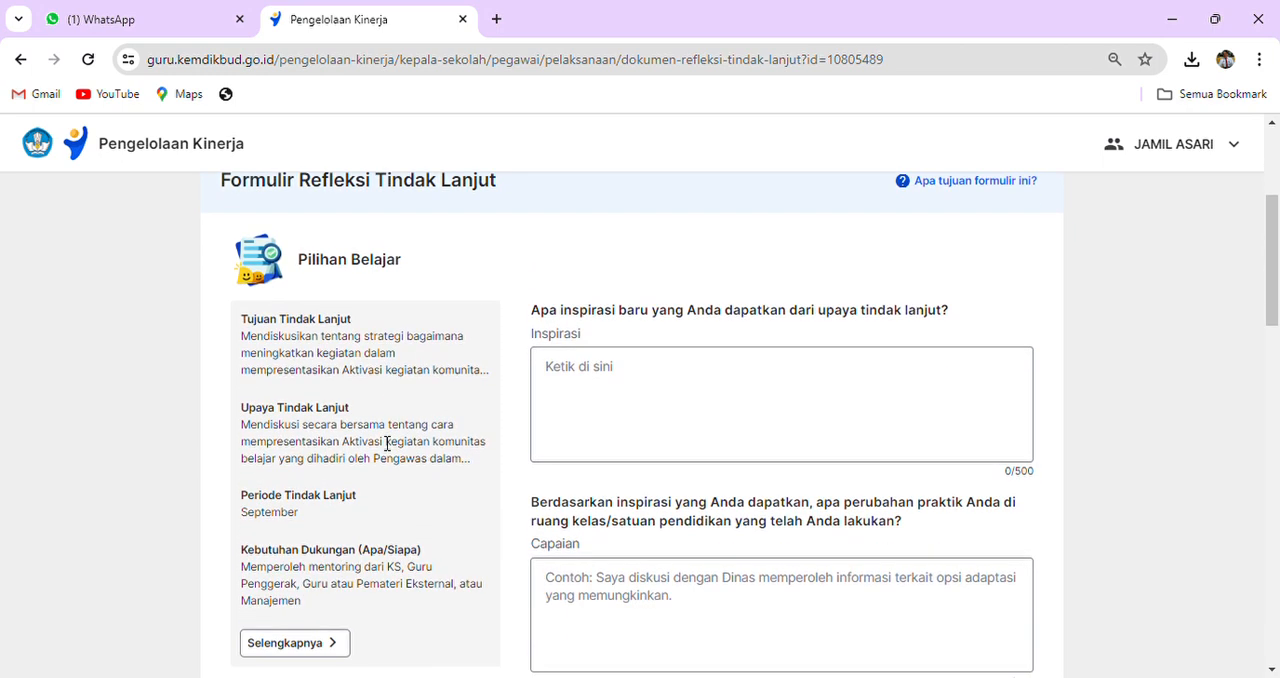
scroll(354, 337, "up", 2)
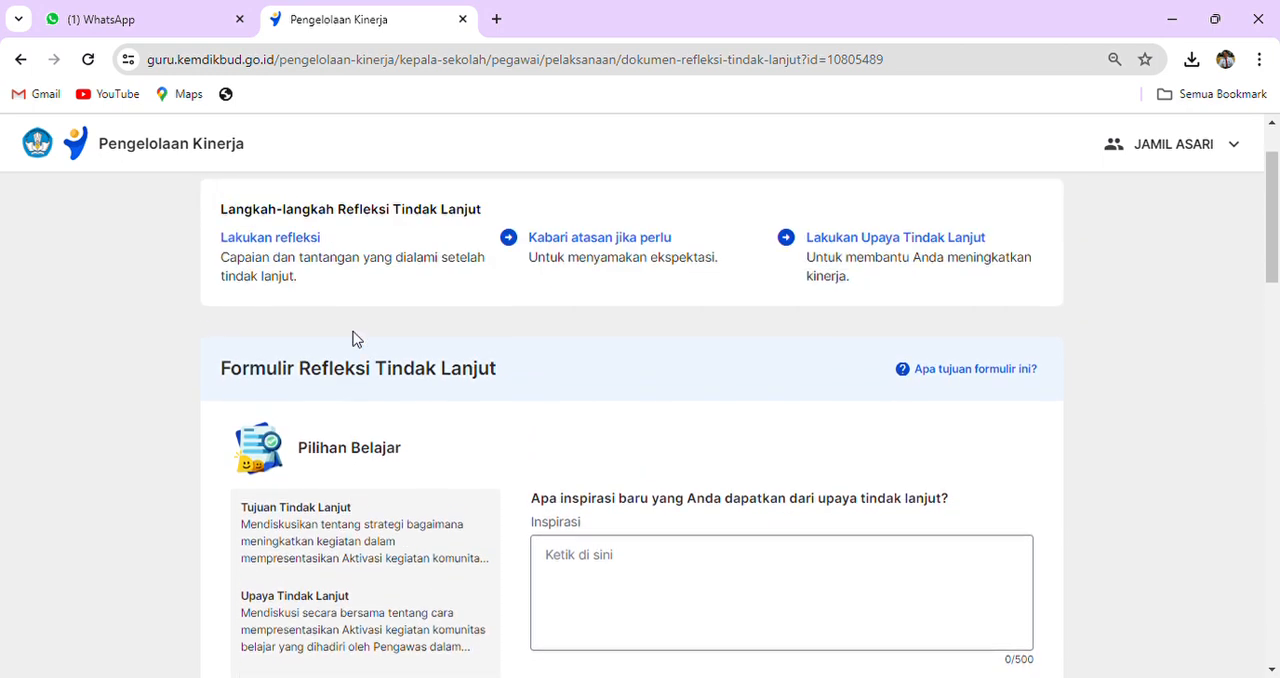
scroll(540, 424, "down", 2)
scroll(503, 430, "down", 8)
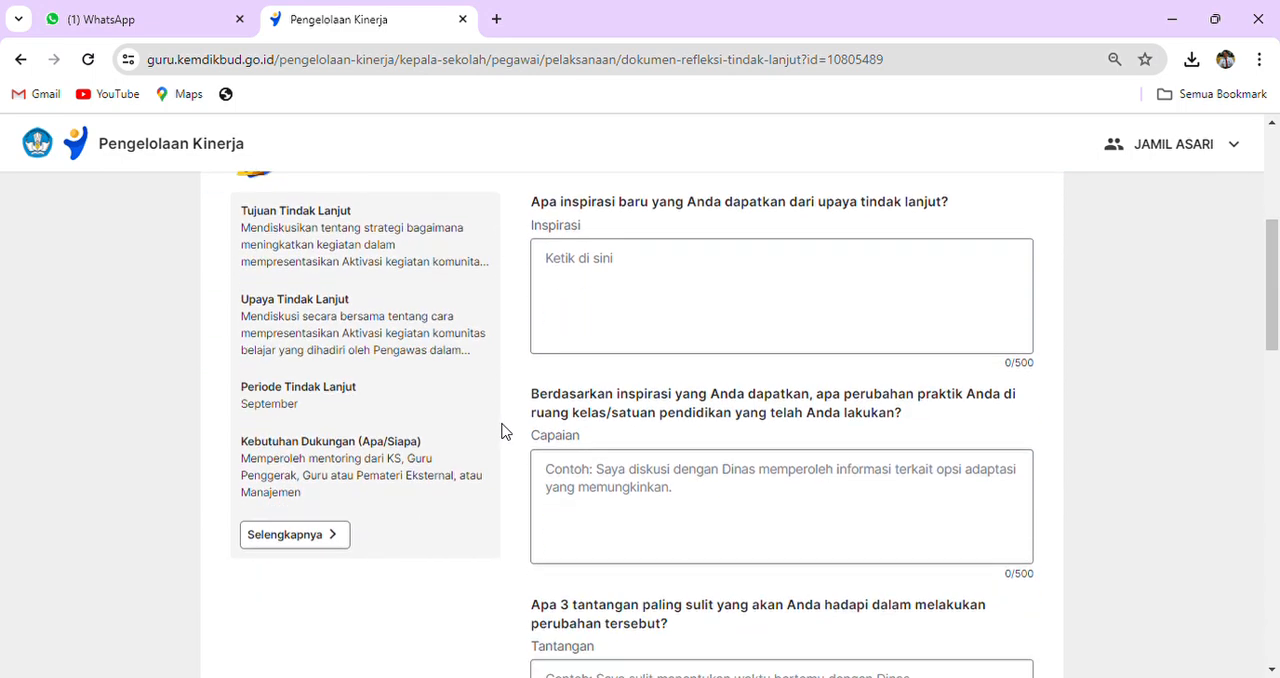
left_click(529, 431)
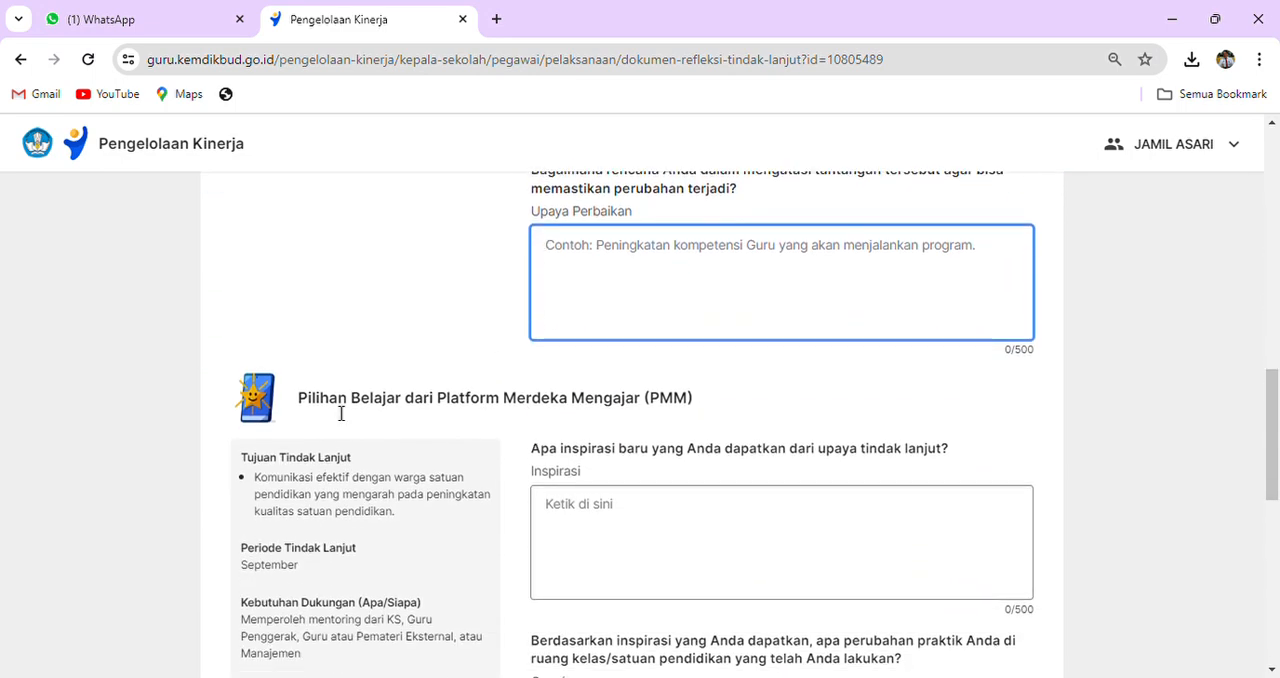
left_click_drag(313, 405, 695, 405)
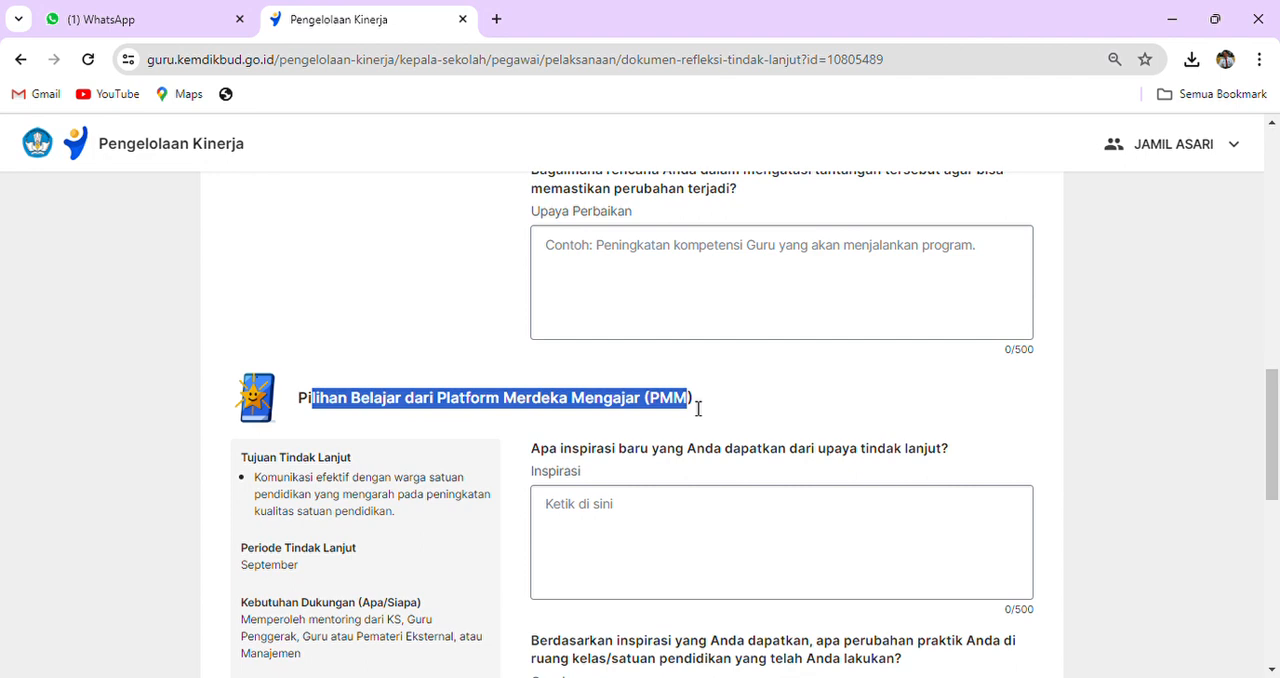
left_click_drag(305, 415, 709, 408)
scroll(725, 410, "down", 2)
scroll(725, 410, "down", 2)
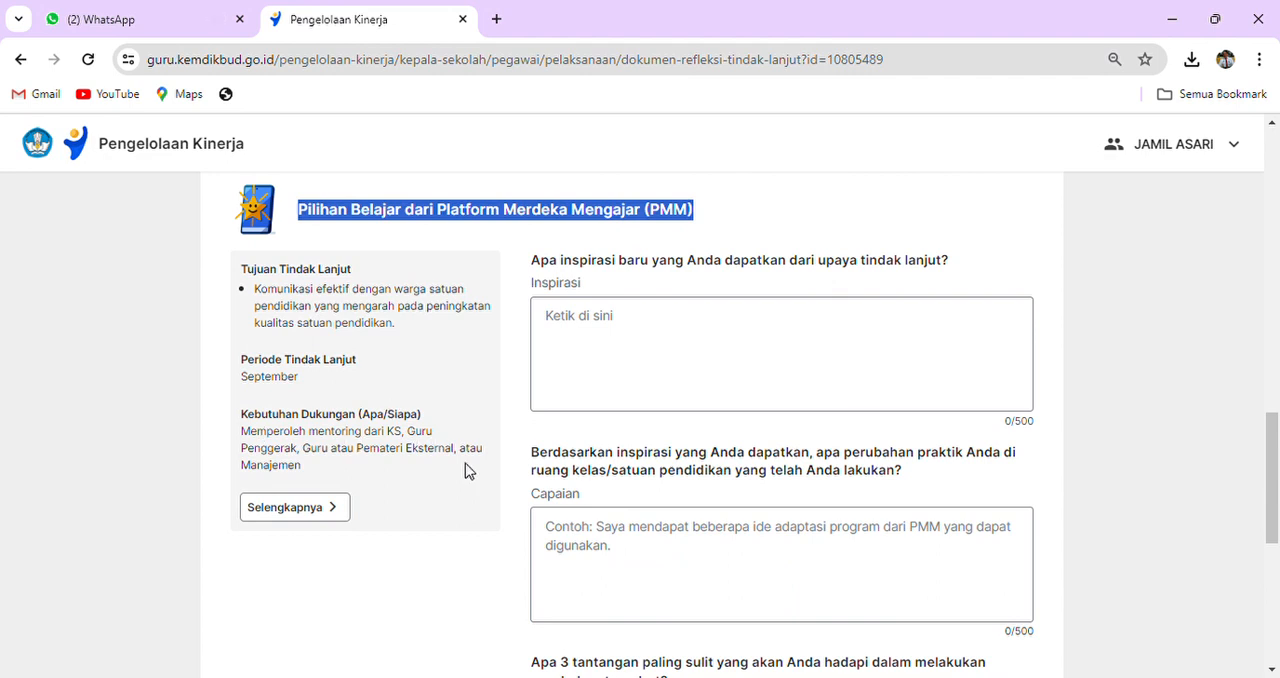
left_click(477, 326)
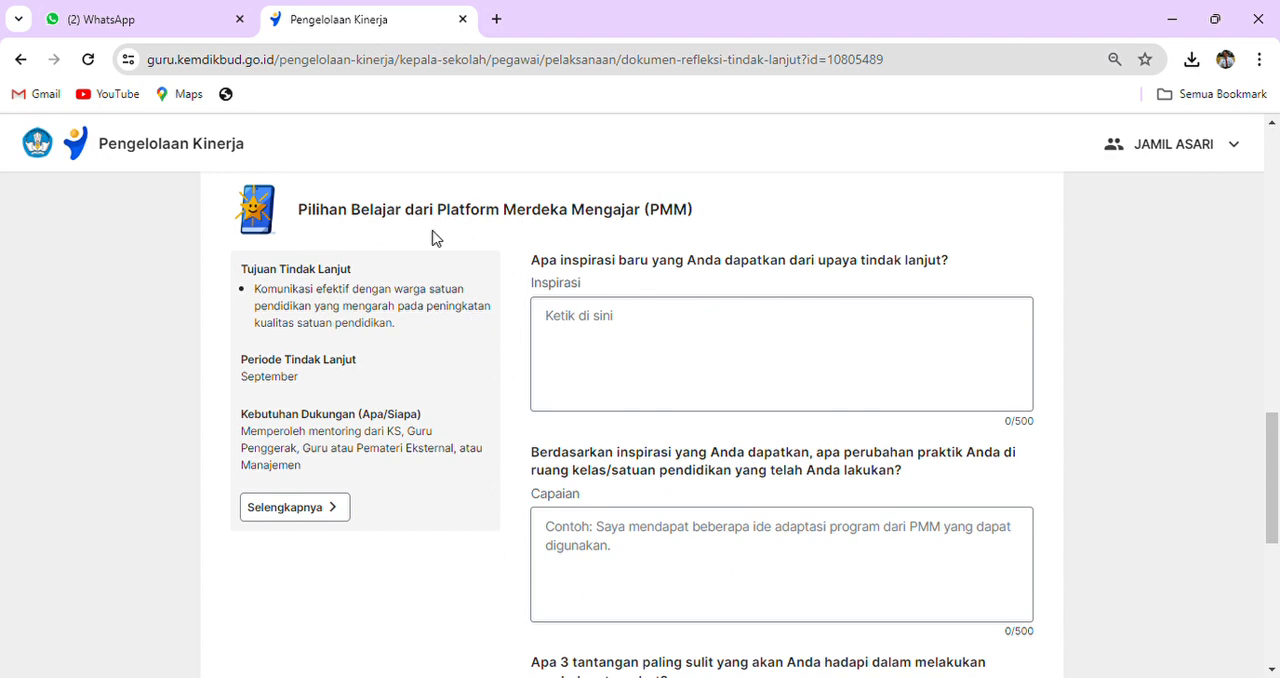
- Review the Inspirasi, Capaian, Tantangan and Upaya Perbaikan questions of the PMM section and return to the beginning of the form
scroll(624, 520, "down", 1)
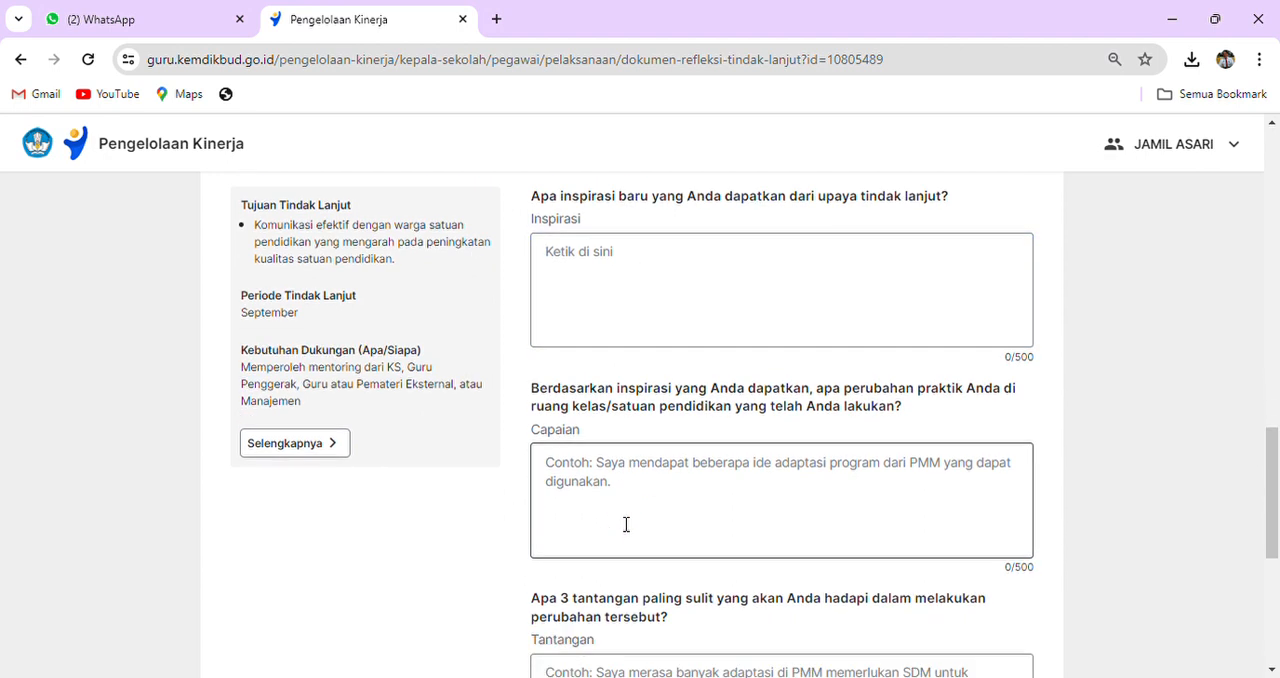
scroll(626, 525, "down", 5)
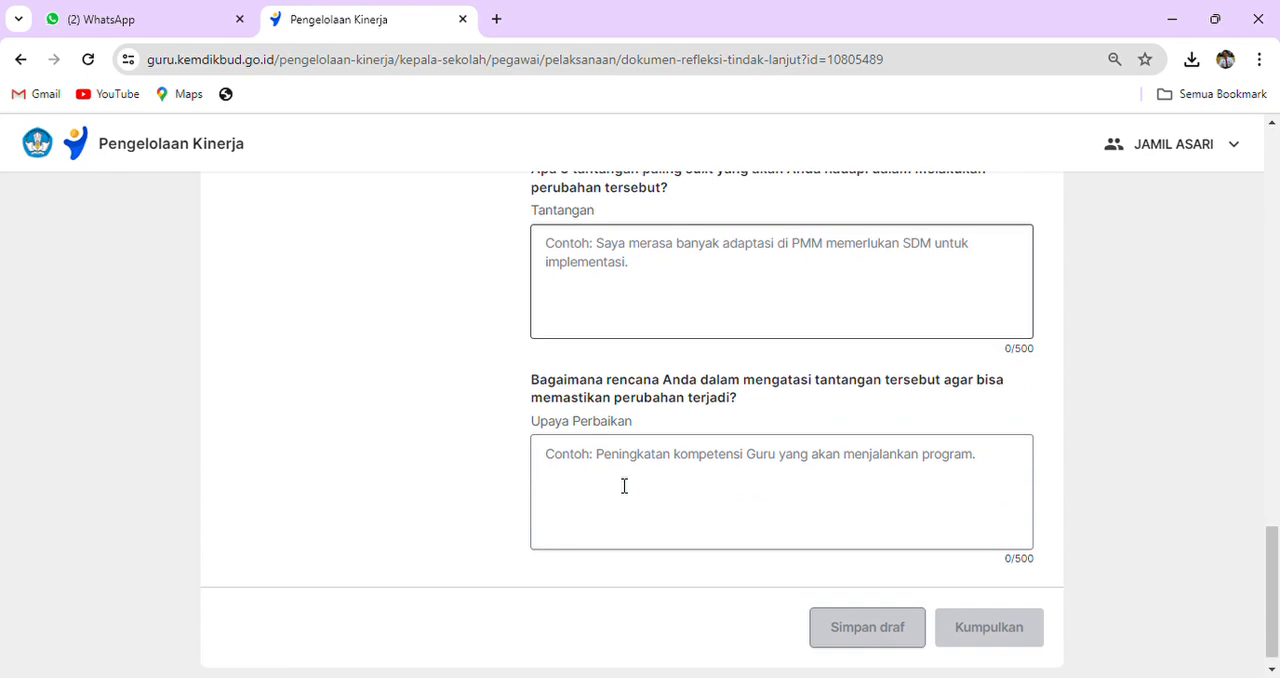
scroll(617, 457, "up", 2)
scroll(617, 457, "down", 2)
scroll(618, 457, "up", 5)
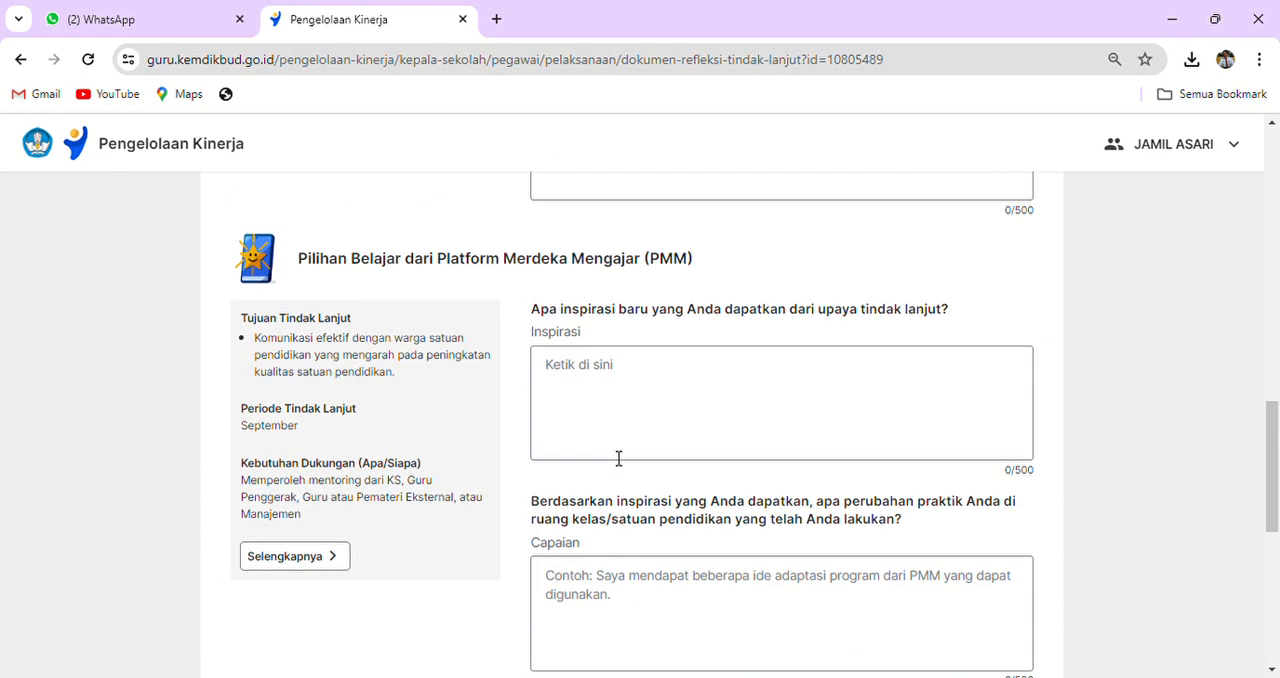
left_click(603, 411)
left_click(603, 571)
scroll(604, 560, "down", 5)
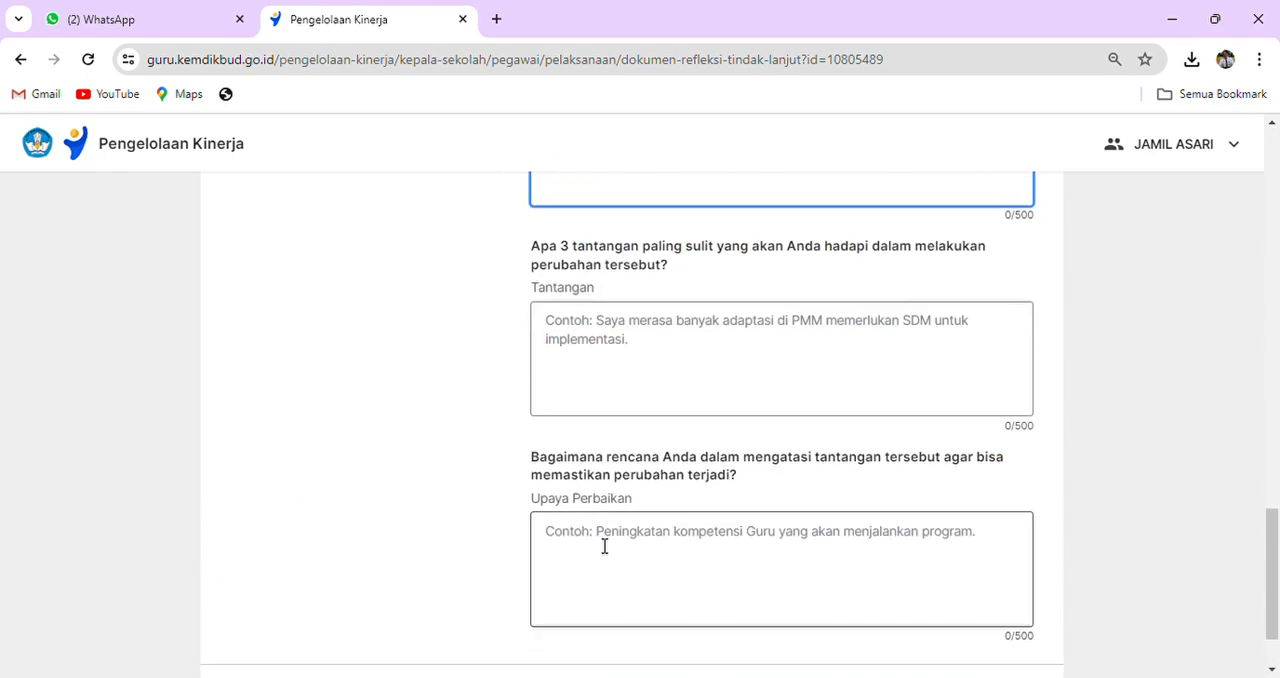
scroll(592, 386, "down", 1)
scroll(592, 386, "up", 8)
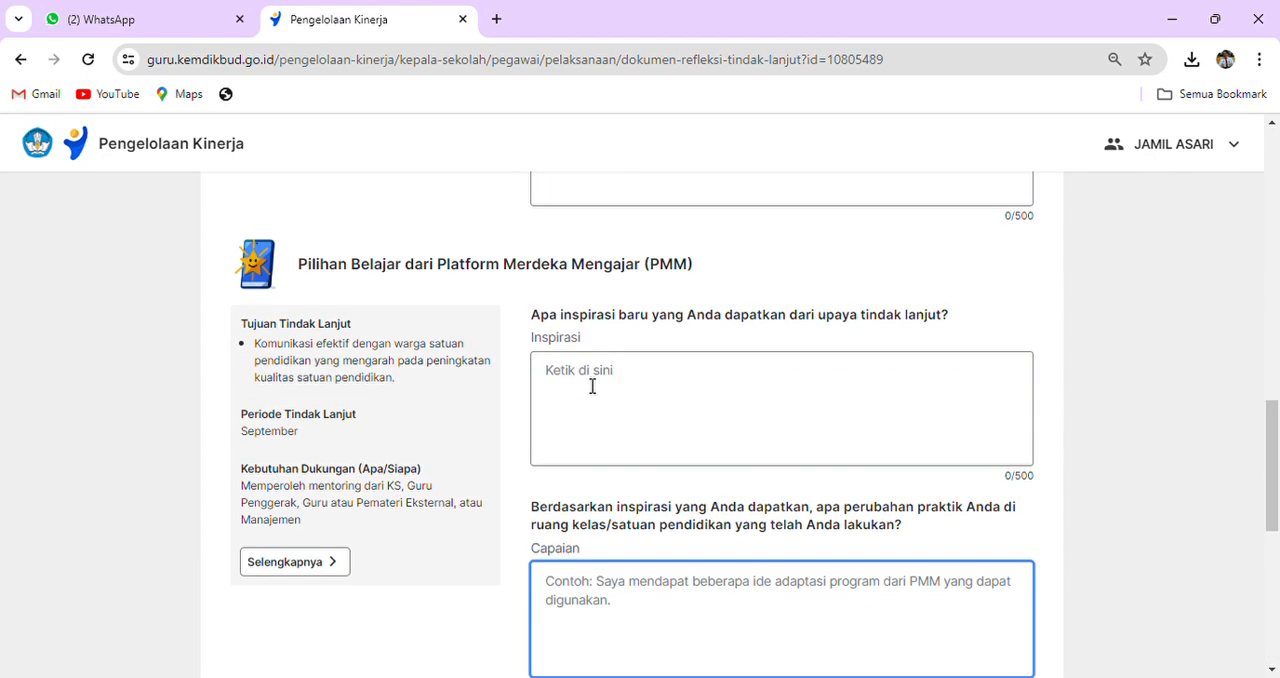
scroll(590, 387, "down", 1)
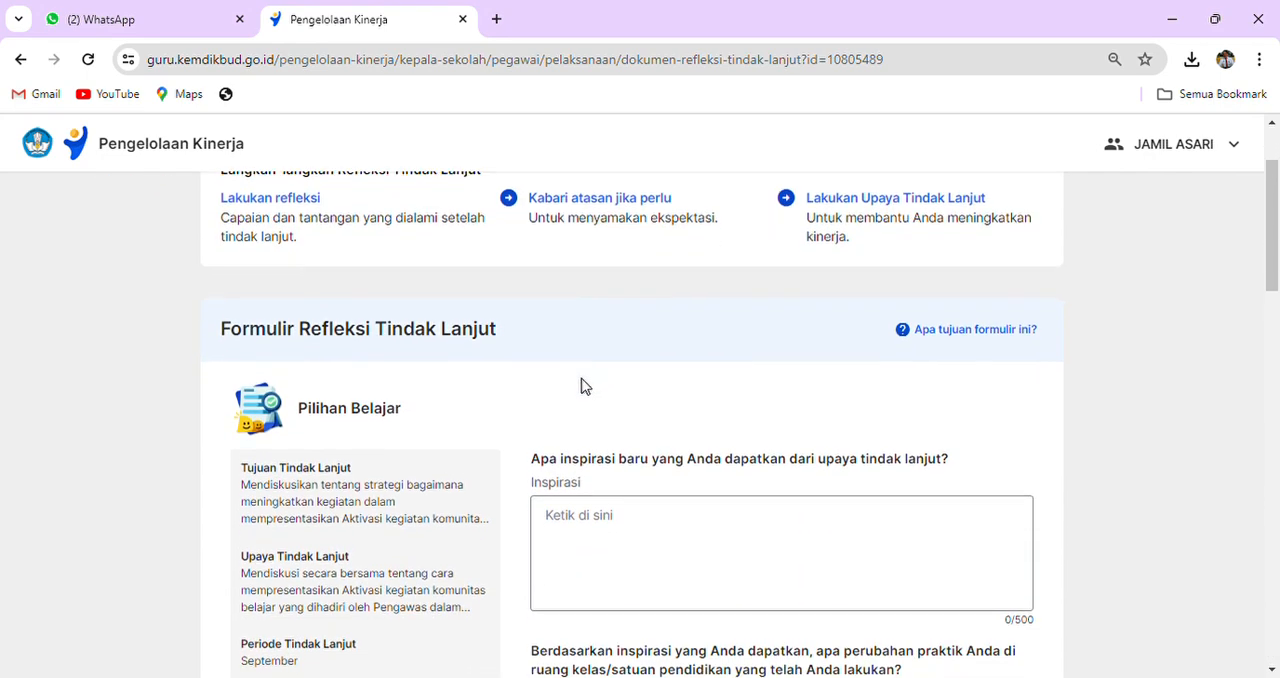
scroll(420, 425, "up", 1)
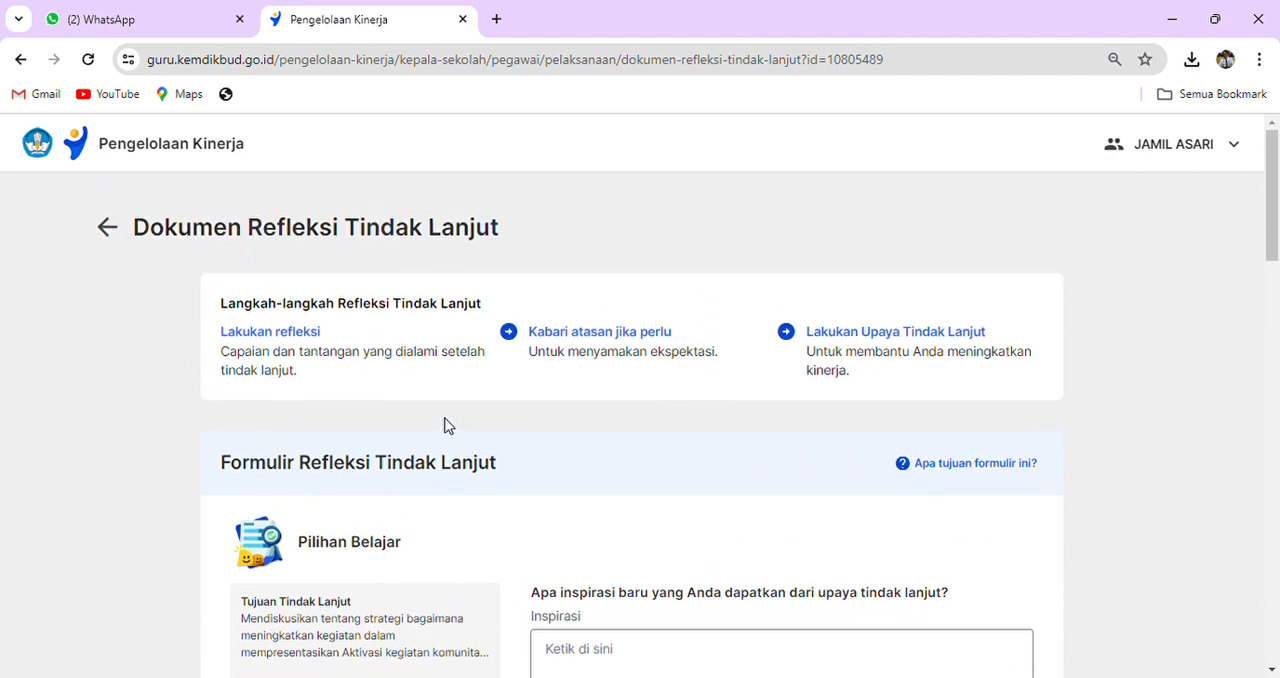
- Go back to Pelaksanaan Praktik Kinerja and copy the selected indicator's text "Aktivasi kegiatan komunitas belajar"
left_click(117, 240)
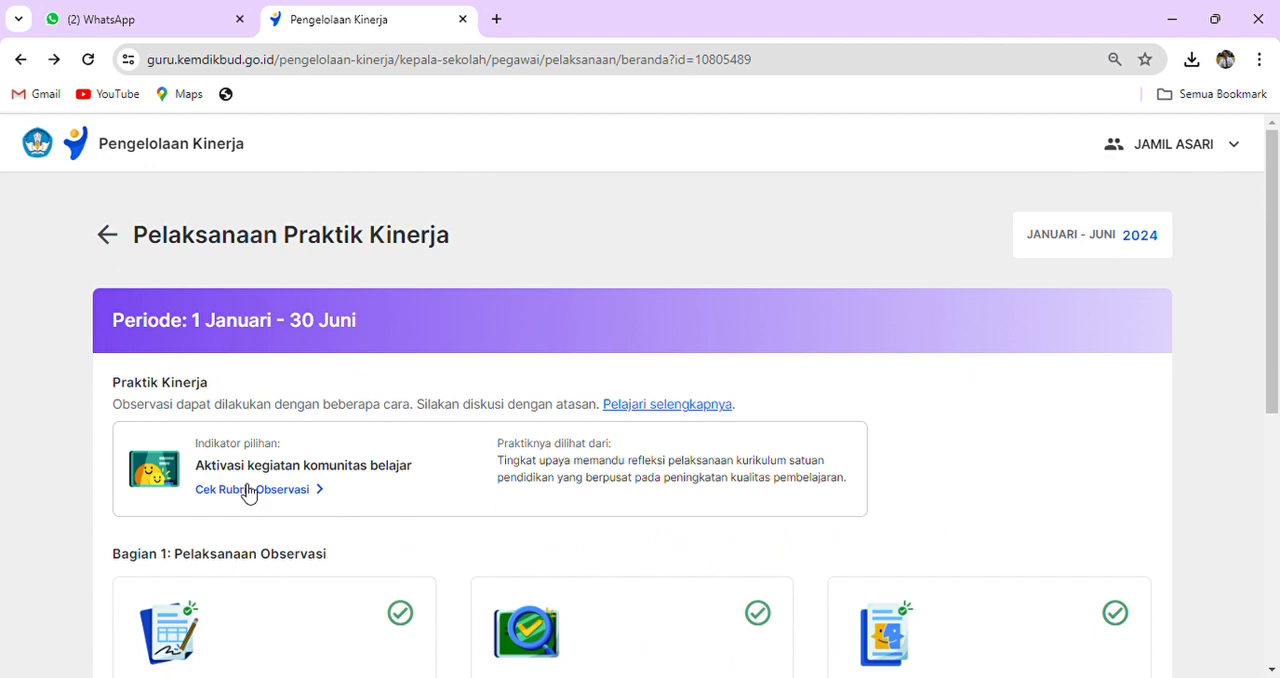
scroll(303, 507, "down", 2)
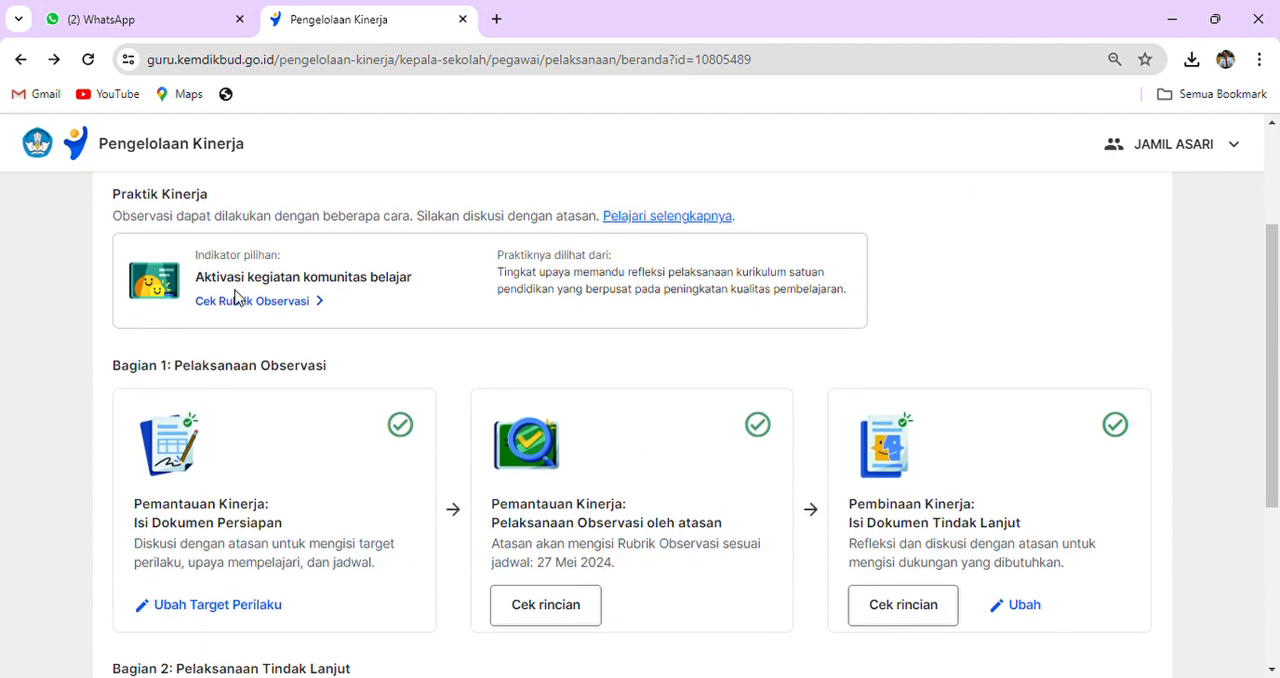
left_click_drag(205, 284, 420, 288)
left_click(443, 305)
left_click(444, 342)
left_click(435, 310)
scroll(405, 315, "down", 3)
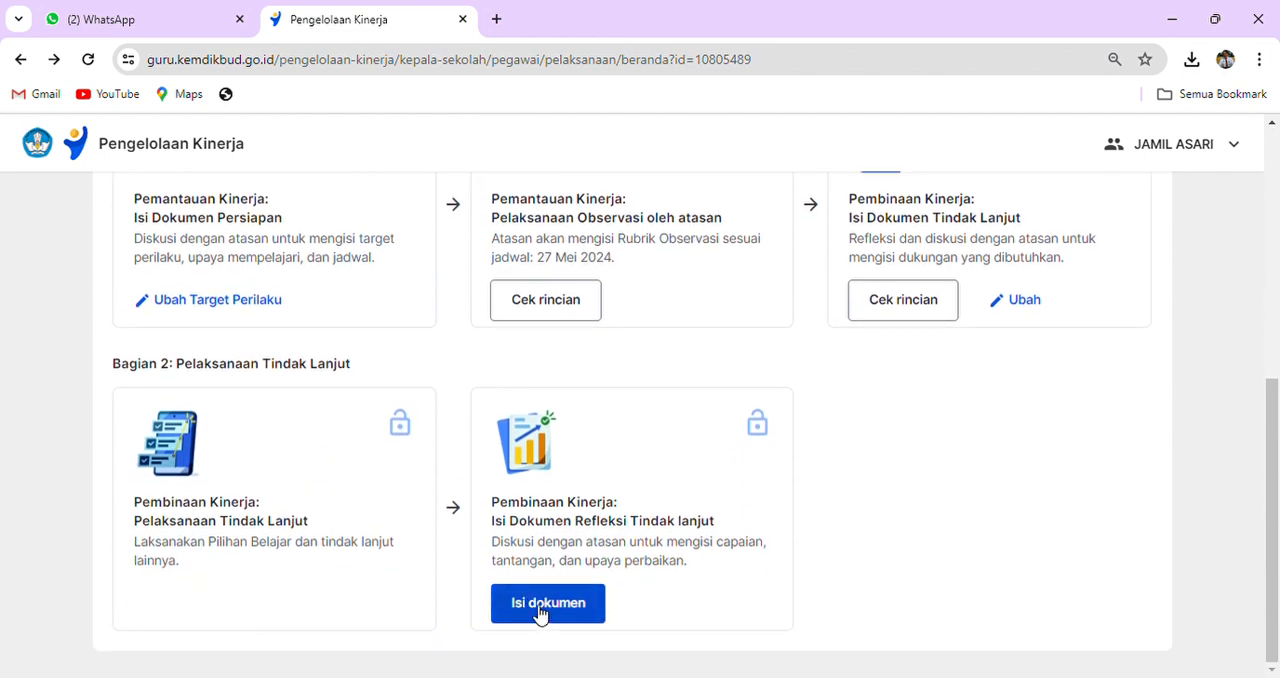
scroll(357, 380, "up", 3)
left_click_drag(419, 268, 192, 232)
left_click(424, 301)
left_click_drag(413, 256, 195, 258)
key("ctrl+c")
- Reopen the Dokumen Refleksi Tindak Lanjut form and paste "Aktivasi kegiatan komunitas belajar" as the Inspirasi answer under Pilihan Belajar
scroll(558, 523, "down", 3)
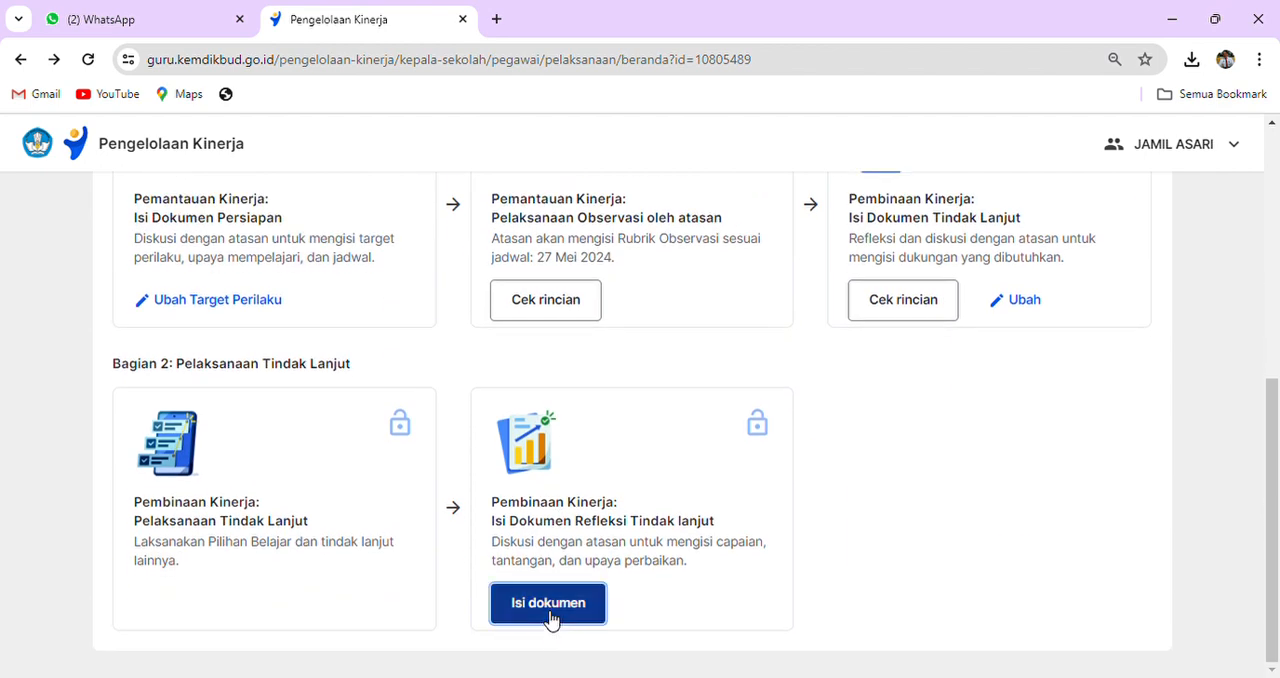
left_click(551, 612)
left_click(641, 482)
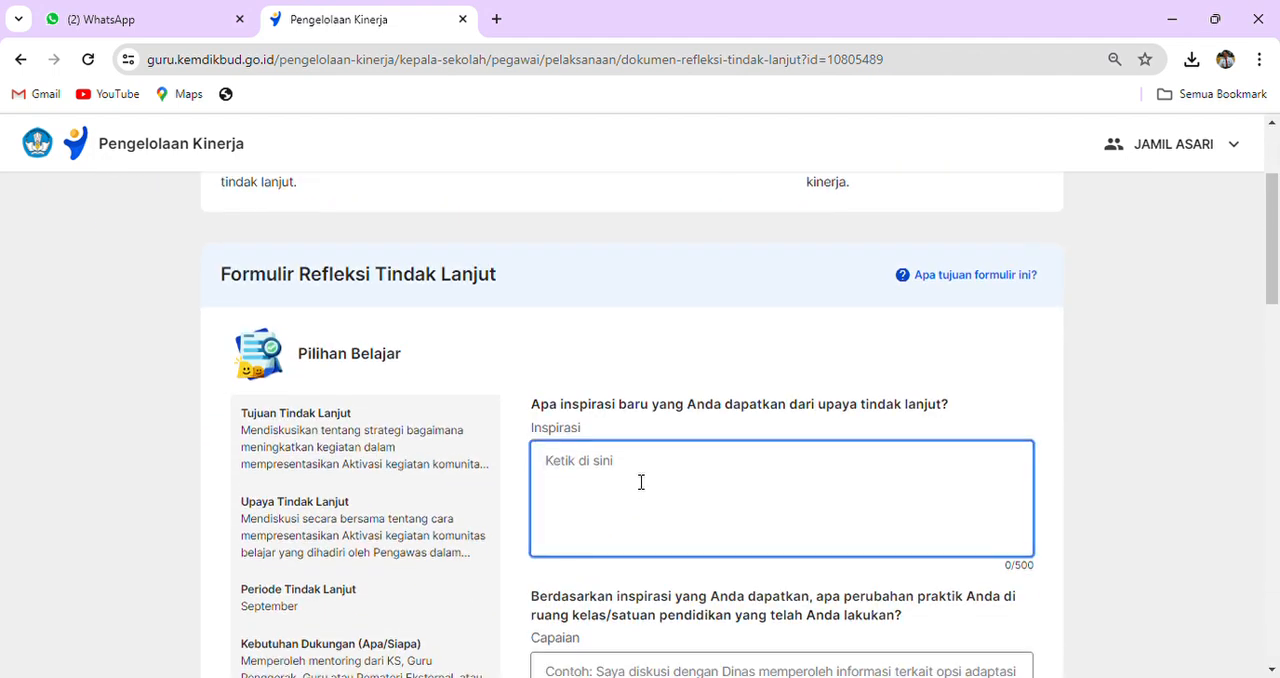
key("ctrl+v")
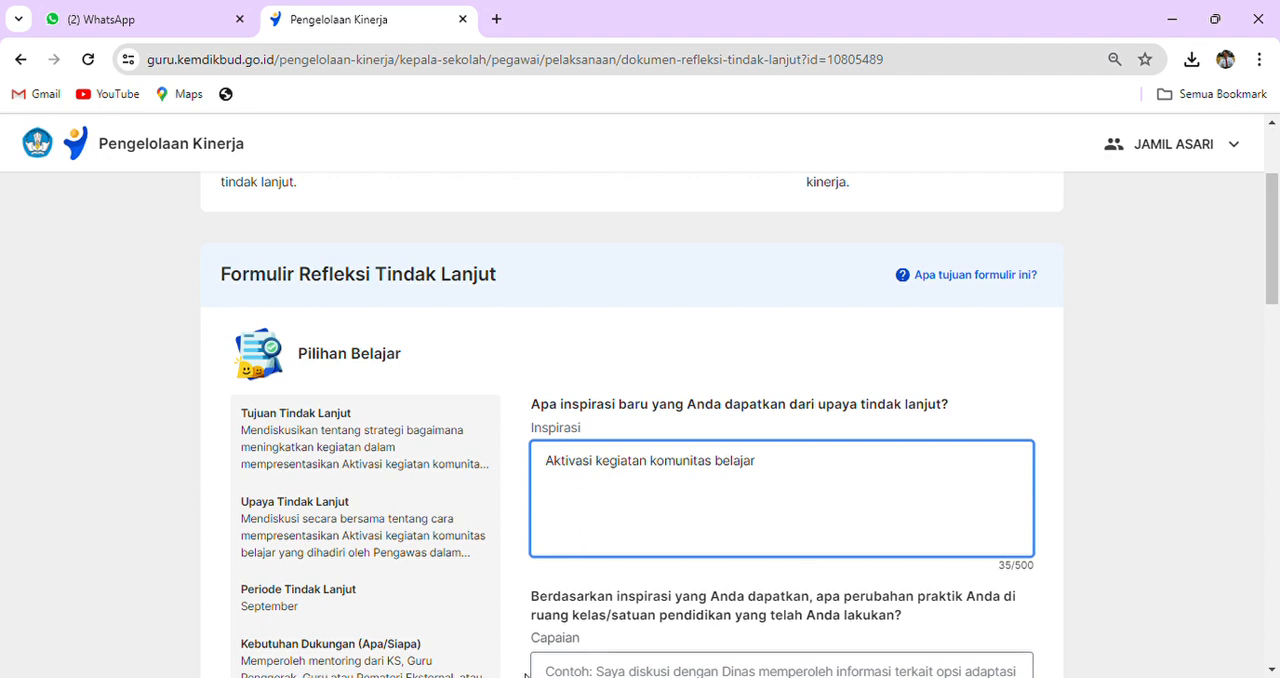
- Add the prepared paragraph beginning "Melalui refleksi tindak lanjut observasi kelas" from the other window below the indicator text in Inspirasi
key("alt+Tab")
key("Return")
type("Melalui refleksi tindak lanjut observasi kelas, serta berdiskusi dengan rekan kerja dan pimpinan, saya lebih memahami tentang pembelajaran berdiferensiasi, serta pentingnya mengembangkan kompetensi diri melalui kegiatan pelatihan, bimtek, maupun seminar.")
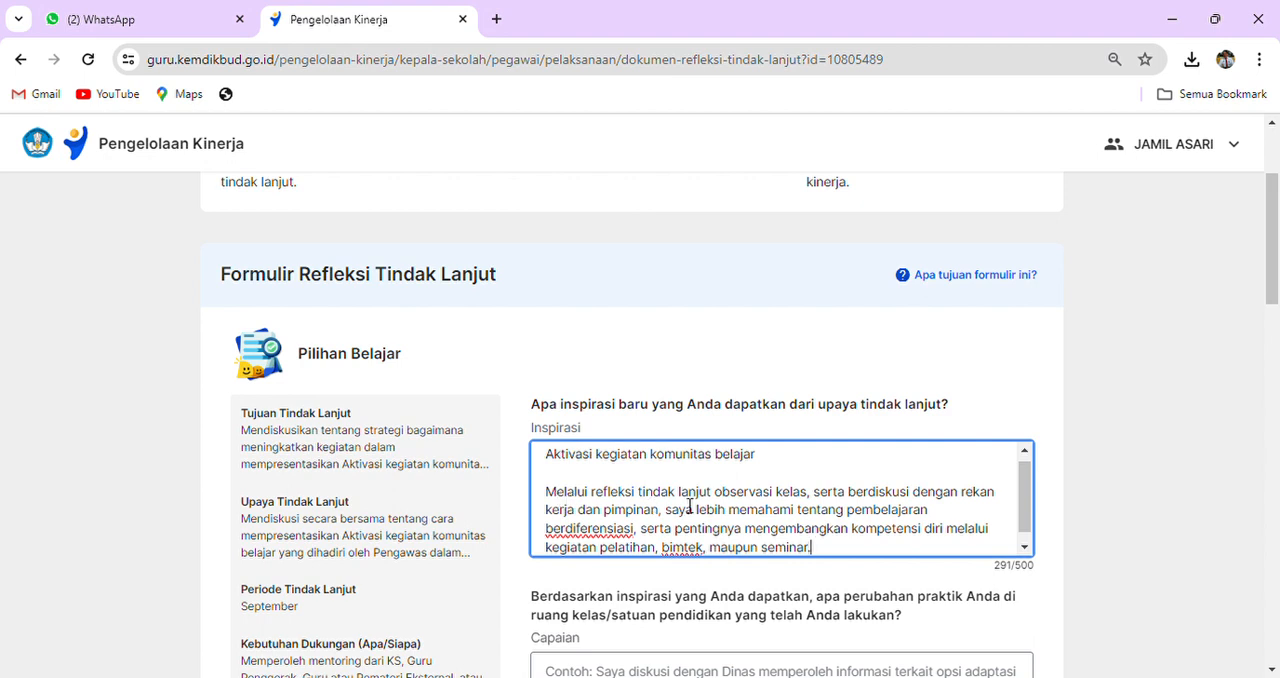
- Replace "kelas" after "observasi" in the Inspirasi paragraph with "Aktivasi kegiatan komunitas belajar"
mouse_move(808, 496)
left_mouse_down()
mouse_move(772, 502)
mouse_move(790, 505)
left_mouse_up()
left_click_drag(757, 455, 555, 466)
key("ctrl+c")
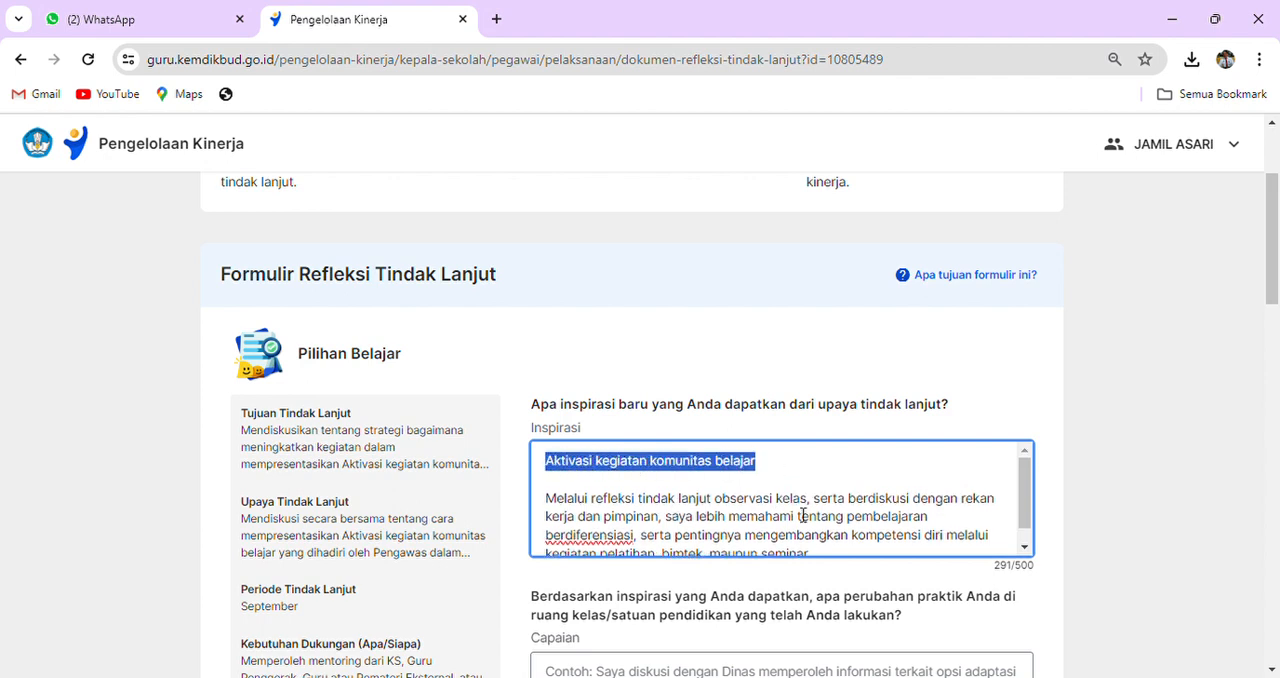
left_click_drag(808, 500, 776, 502)
key("ctrl+v")
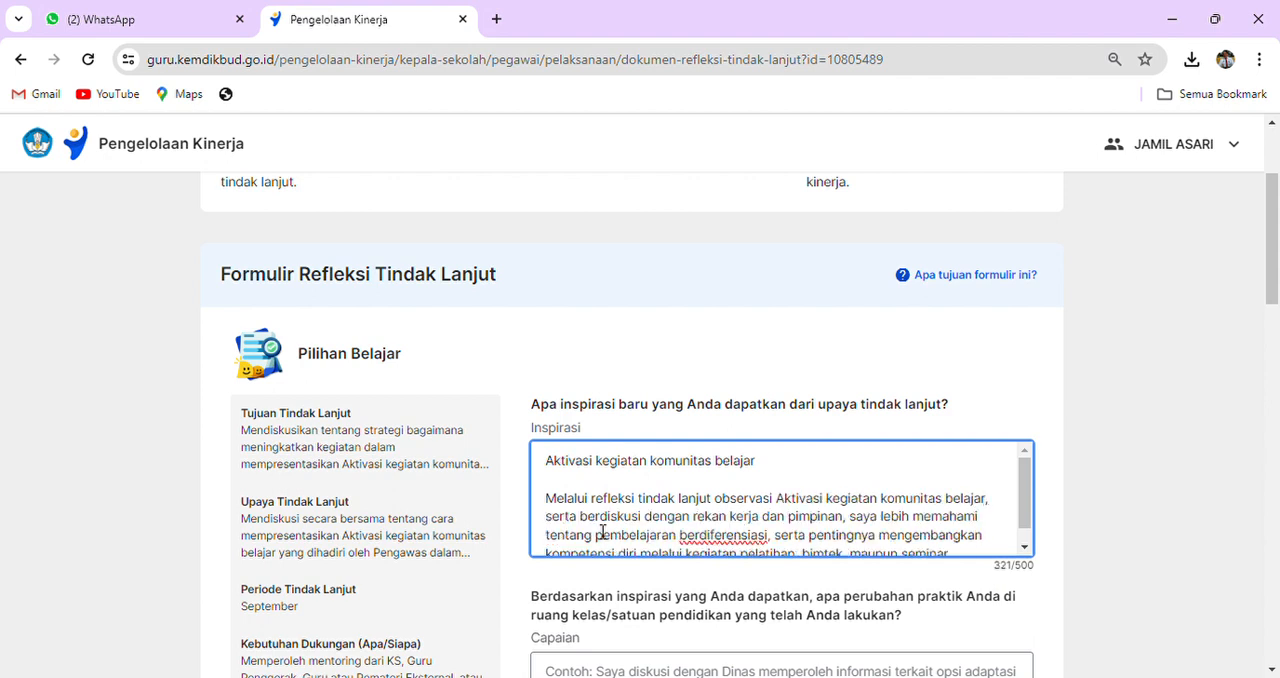
- Replace the word "pimpinan" in the Inspirasi paragraph with "atasan penilai"
left_click_drag(836, 524, 844, 526)
double_click(798, 524)
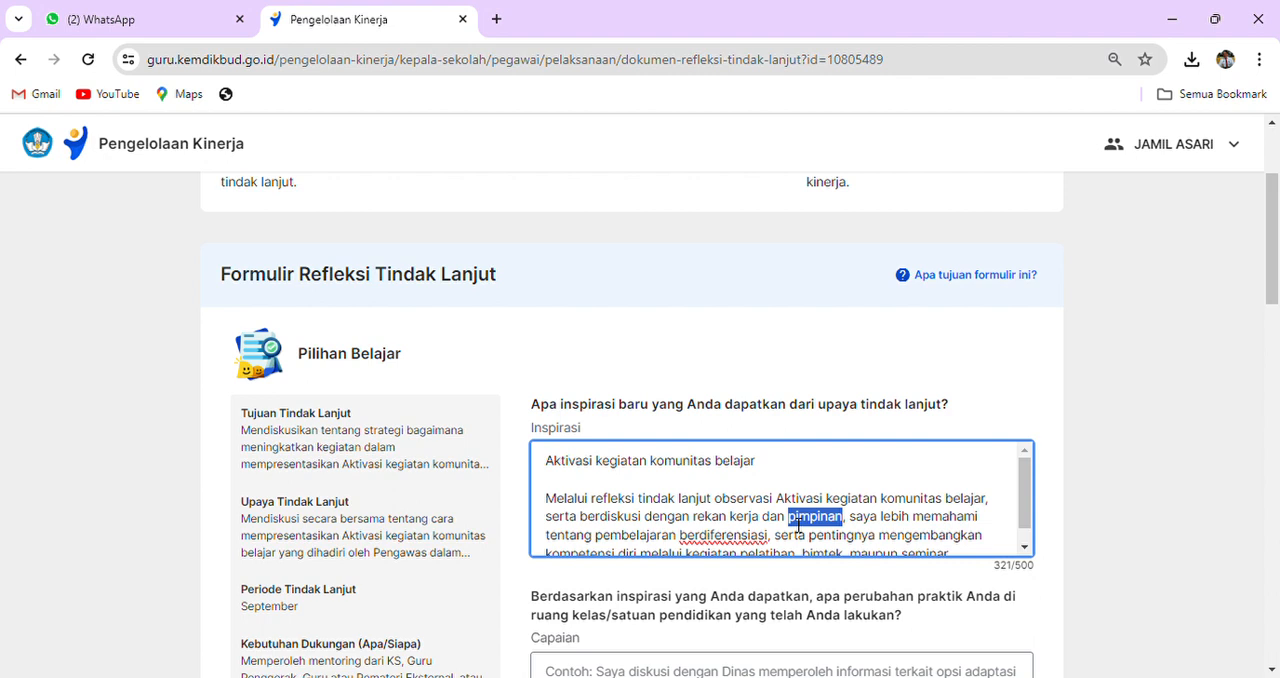
type("A")
key("BackSpace")
type("atasan ")
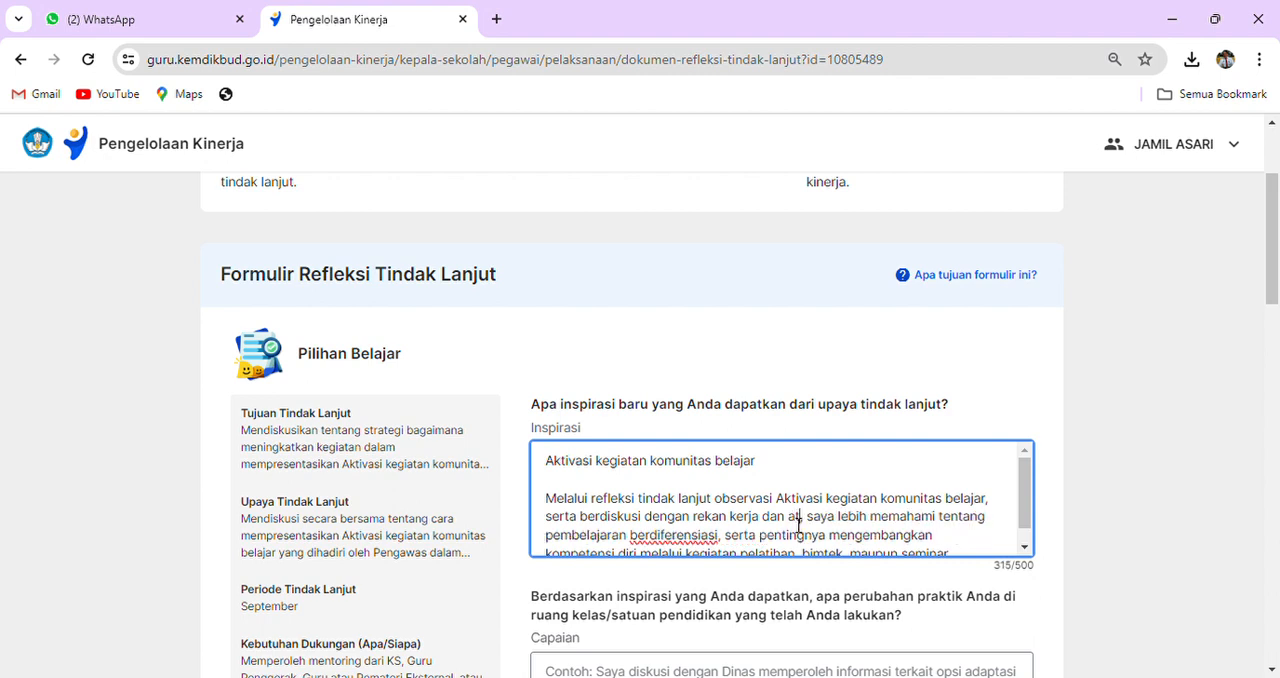
type("penilai")
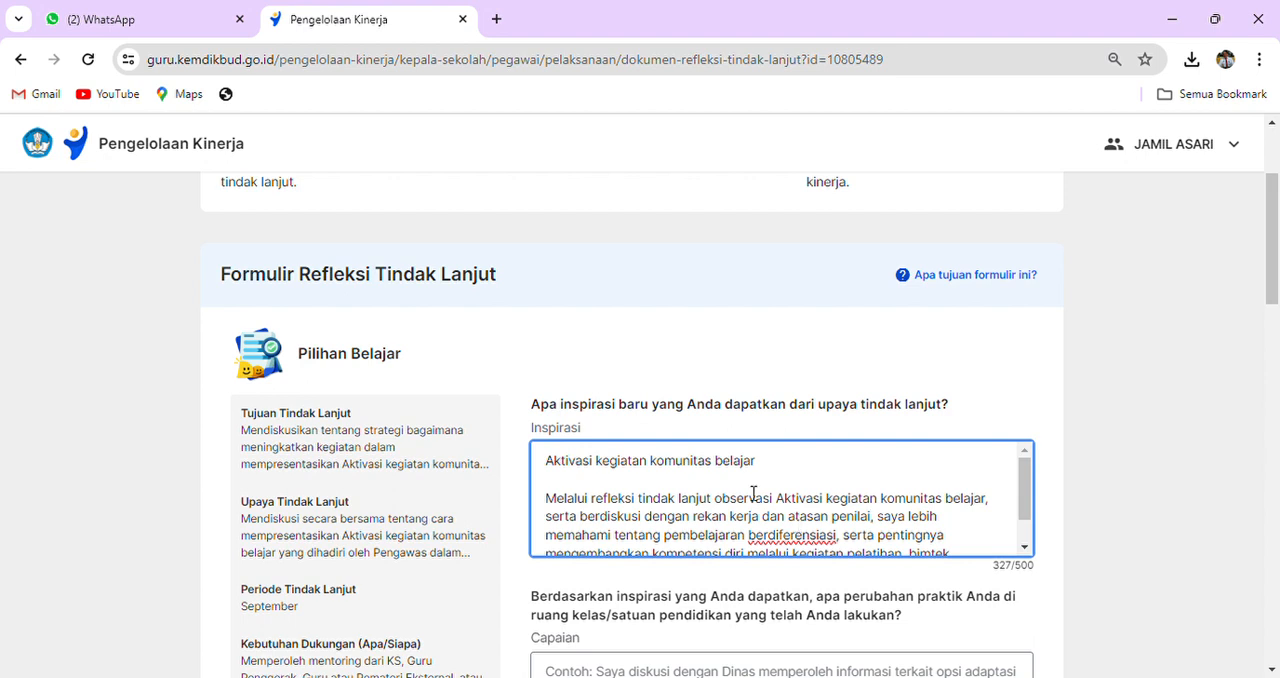
- Delete the separate "Aktivasi kegiatan komunitas belajar" line and the blank line above the Inspirasi paragraph
left_click_drag(794, 462, 546, 462)
key("Delete")
key("Delete")
key("Delete")
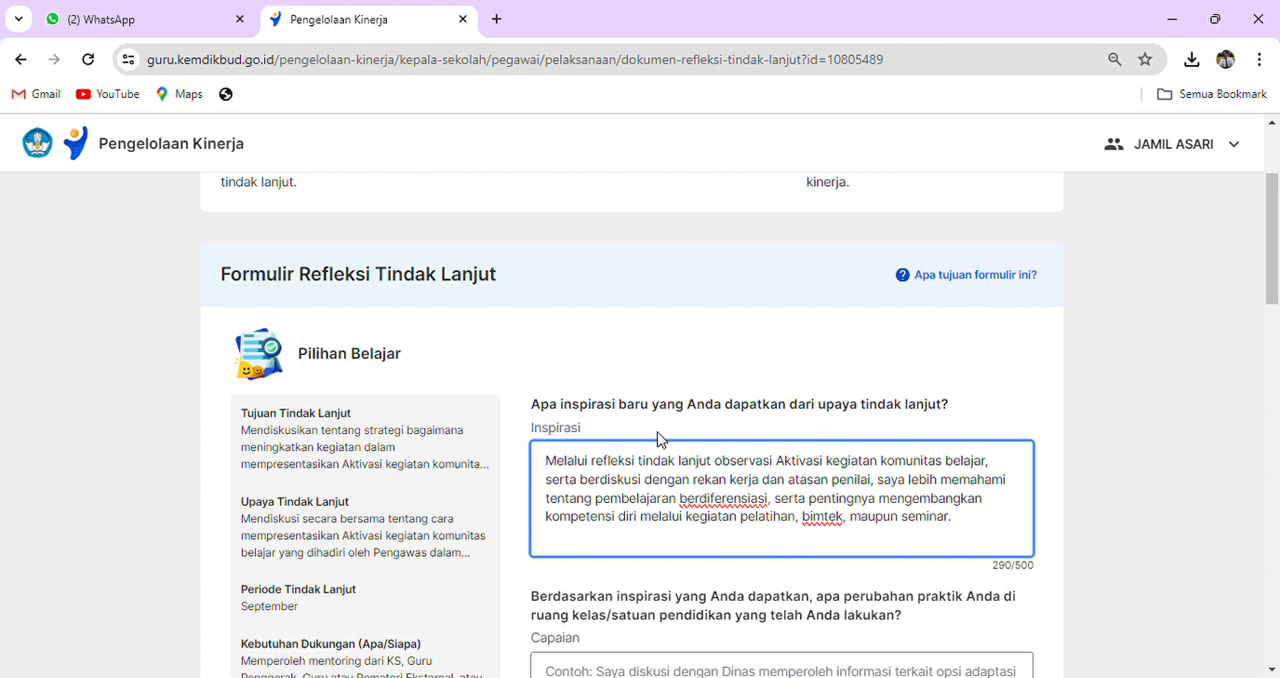
left_click_drag(595, 500, 773, 515)
left_click(765, 526)
- Answer Capaian with "Saya berdiskusi dengan Dinas Pendidikan melalui Pengawas dan mendapat opsi bagaimana menerapkan pembelajaran yang berpusat pada peserta didik"
scroll(845, 520, "down", 2)
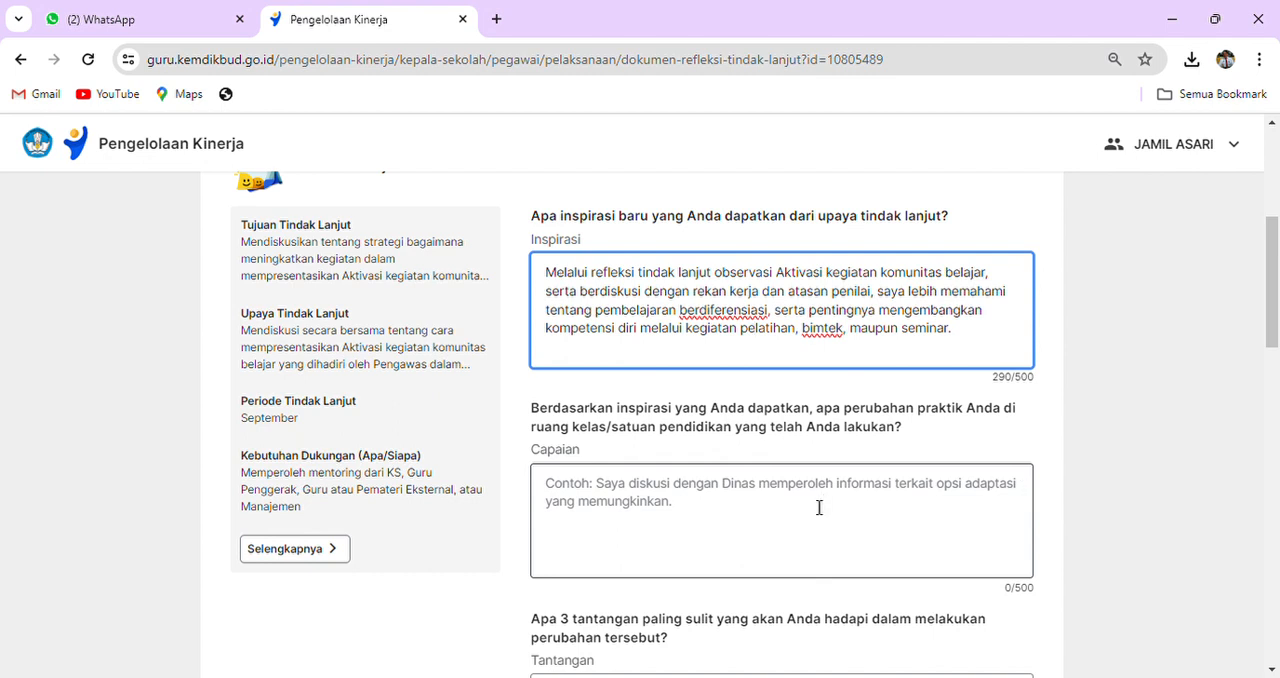
left_click(554, 493)
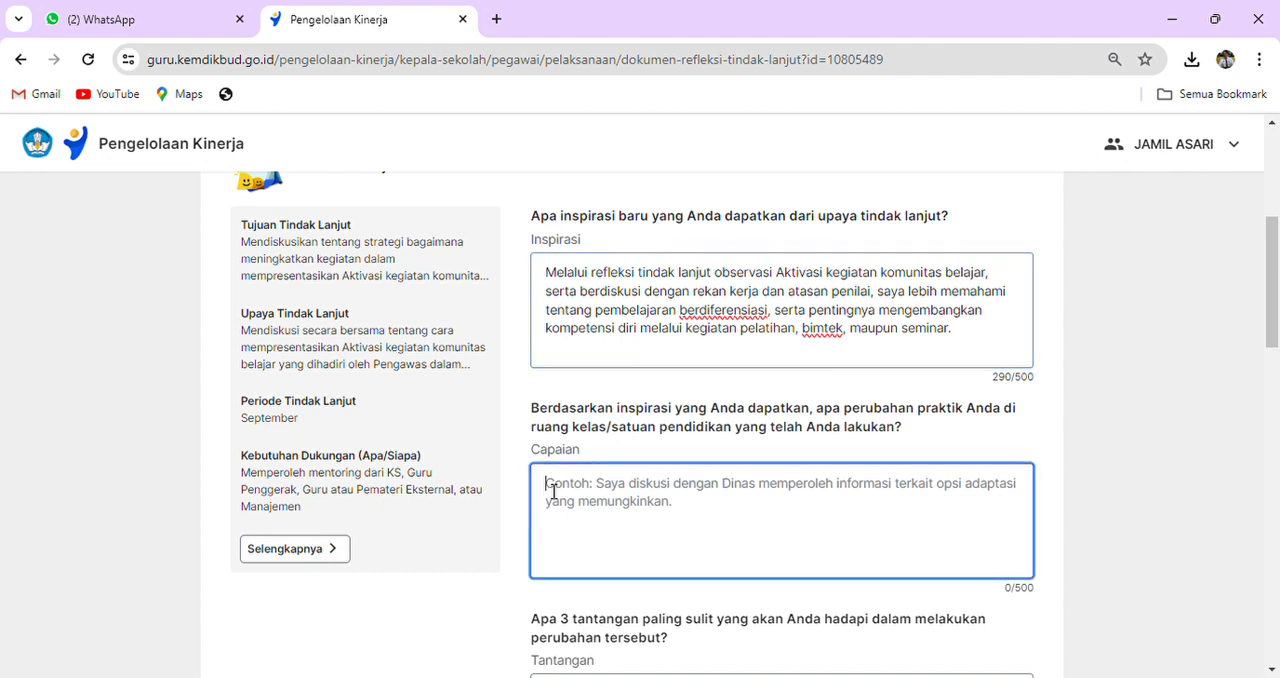
type("S")
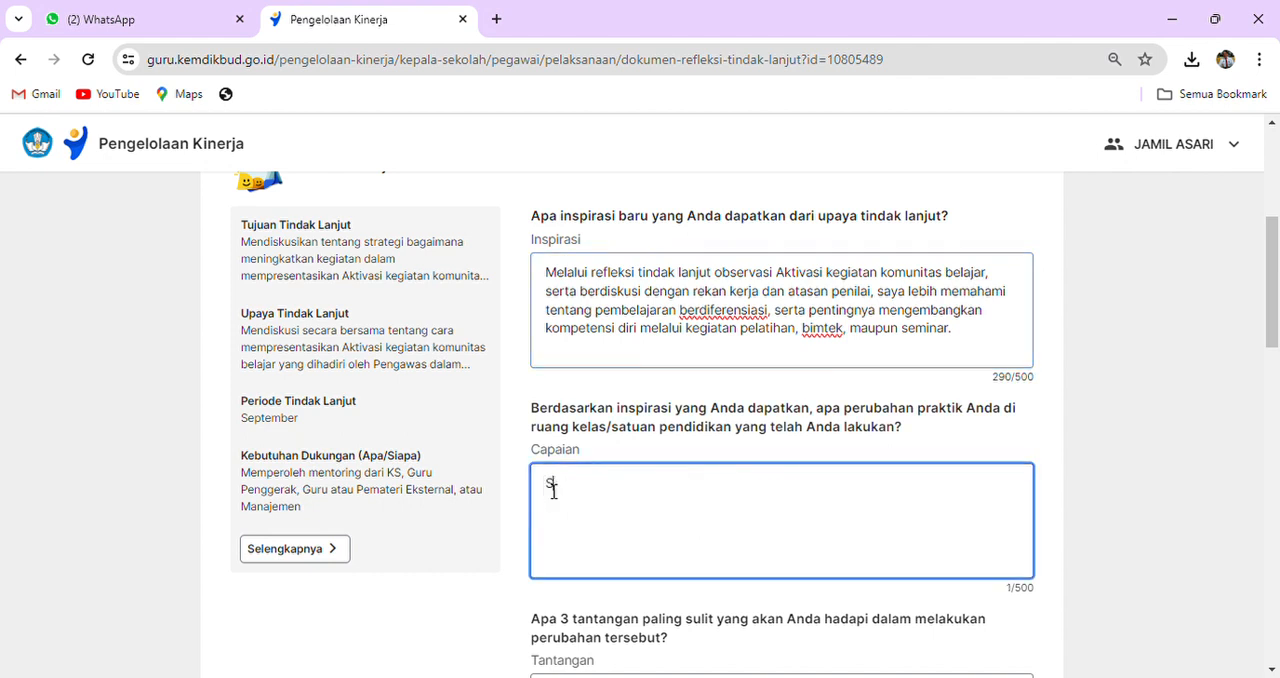
type("aya berdiskusi deng")
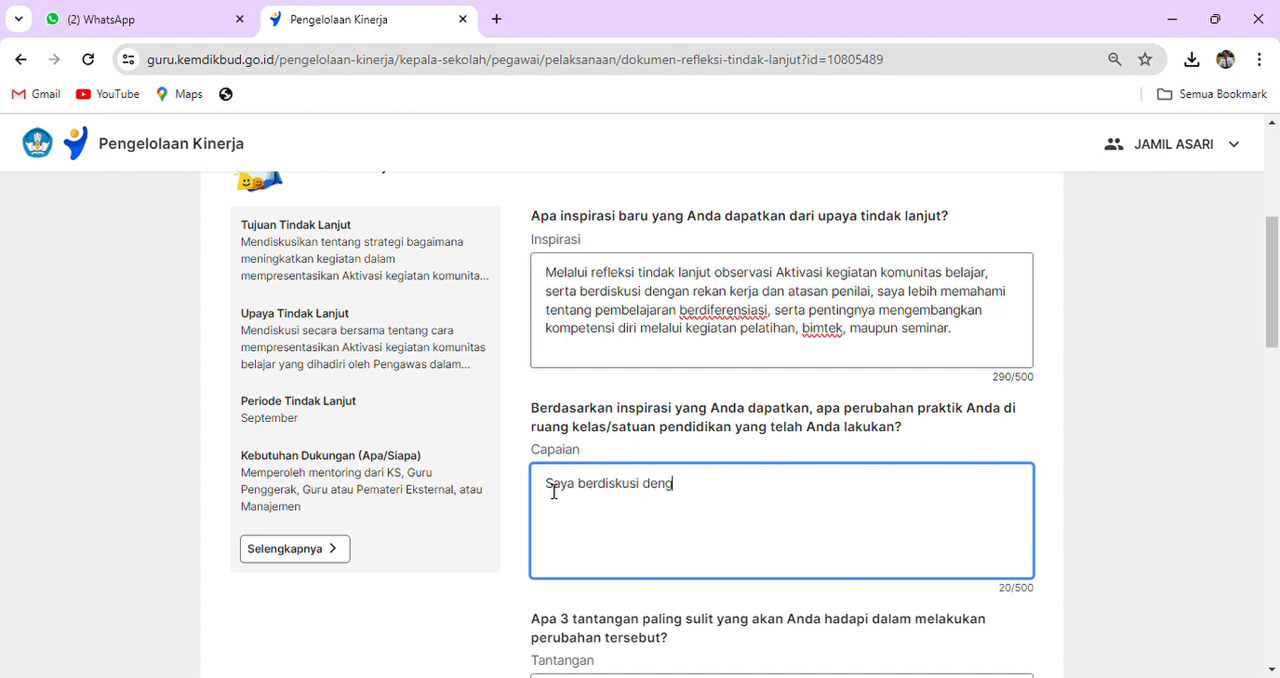
type("an Dinas Pendidi")
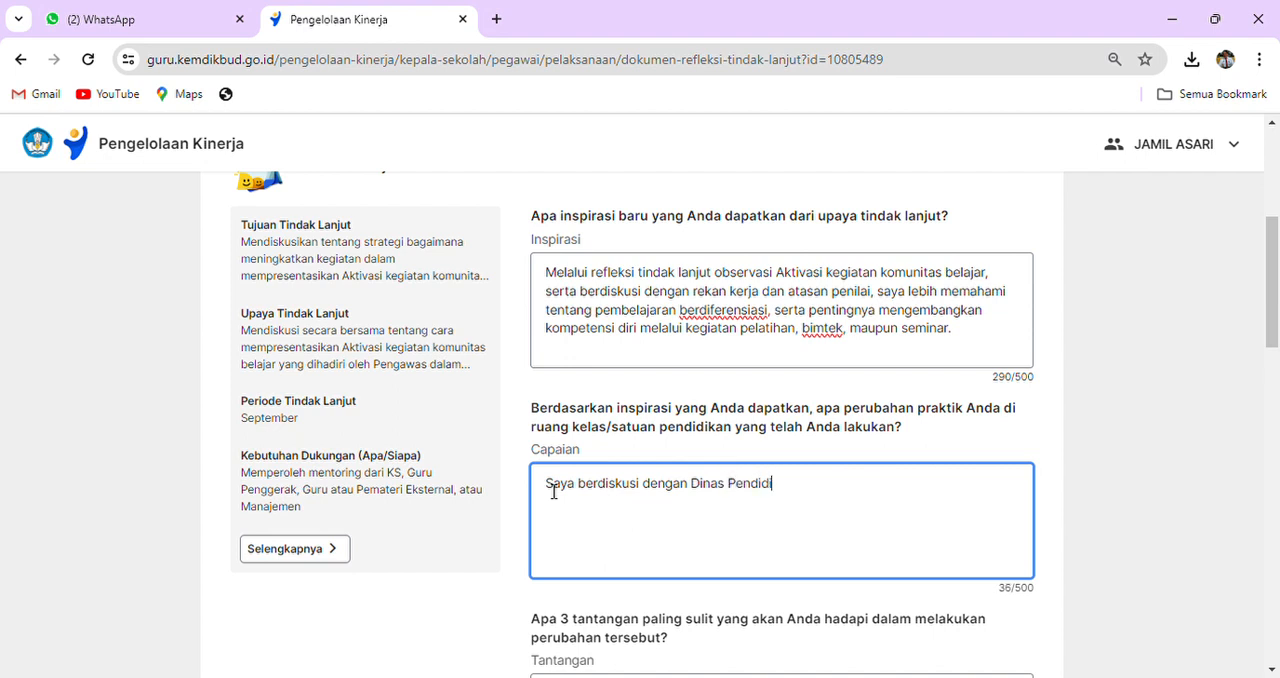
type("kan melalui Pengawas")
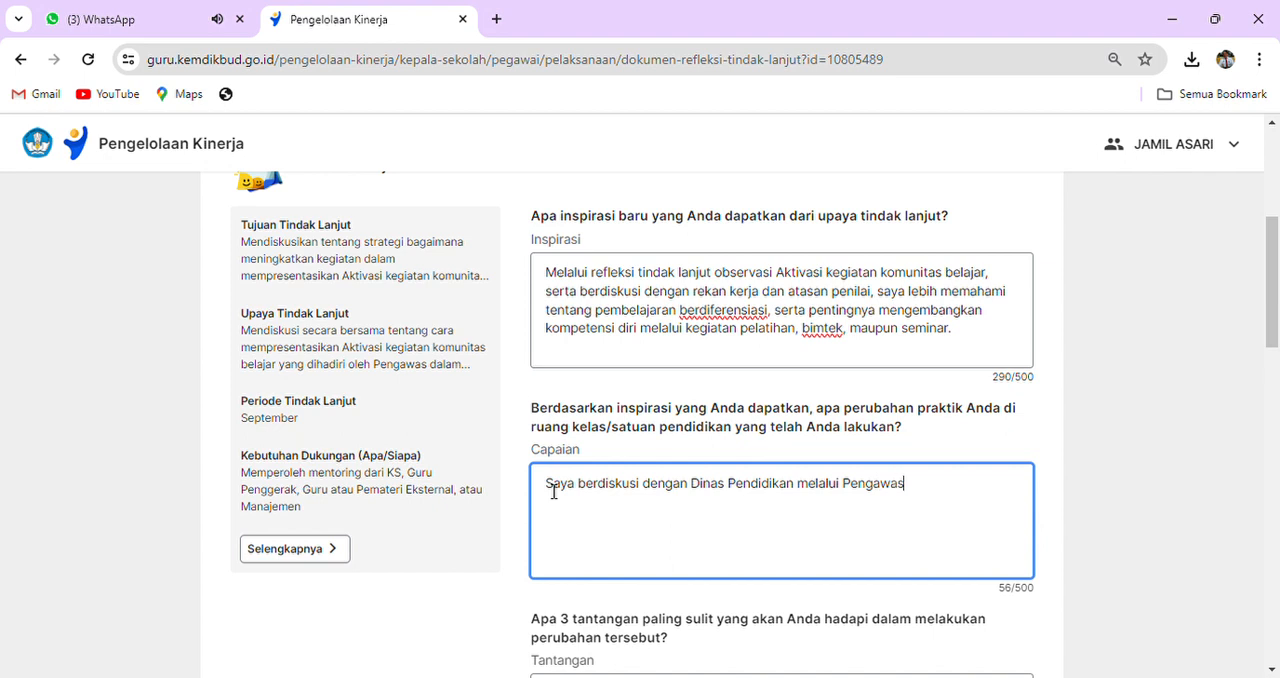
type(" dan mendapat o")
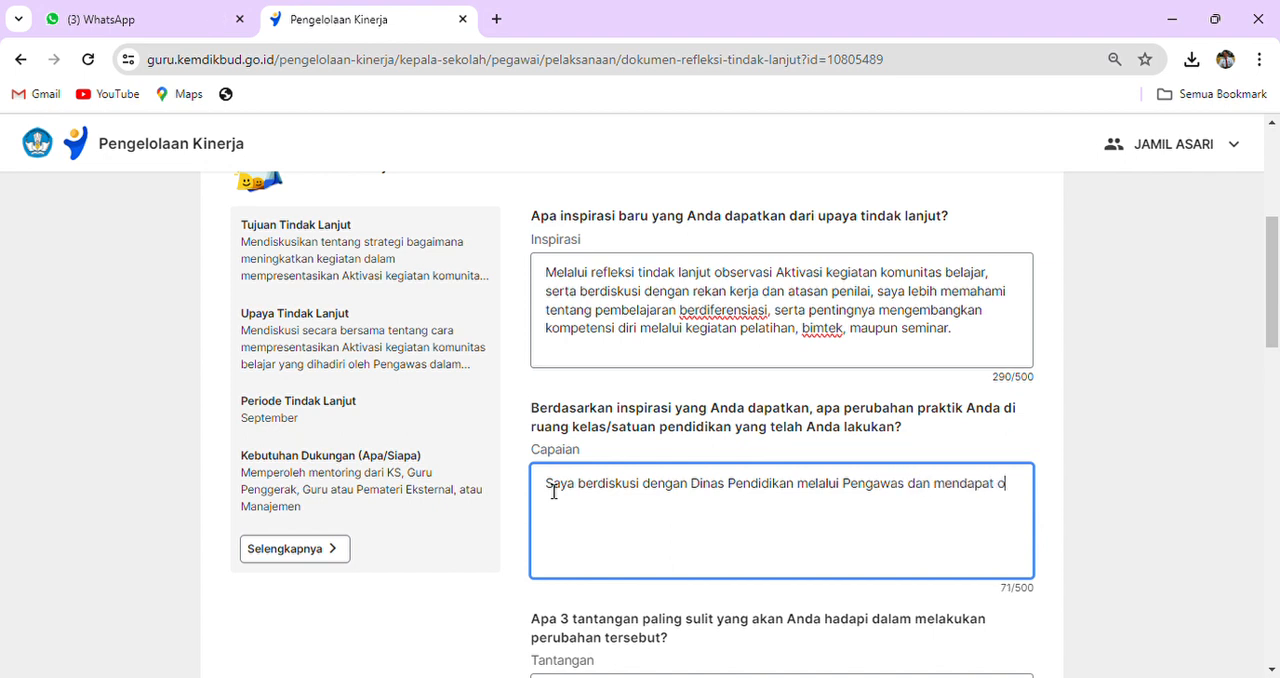
type("psi bagaimana mener")
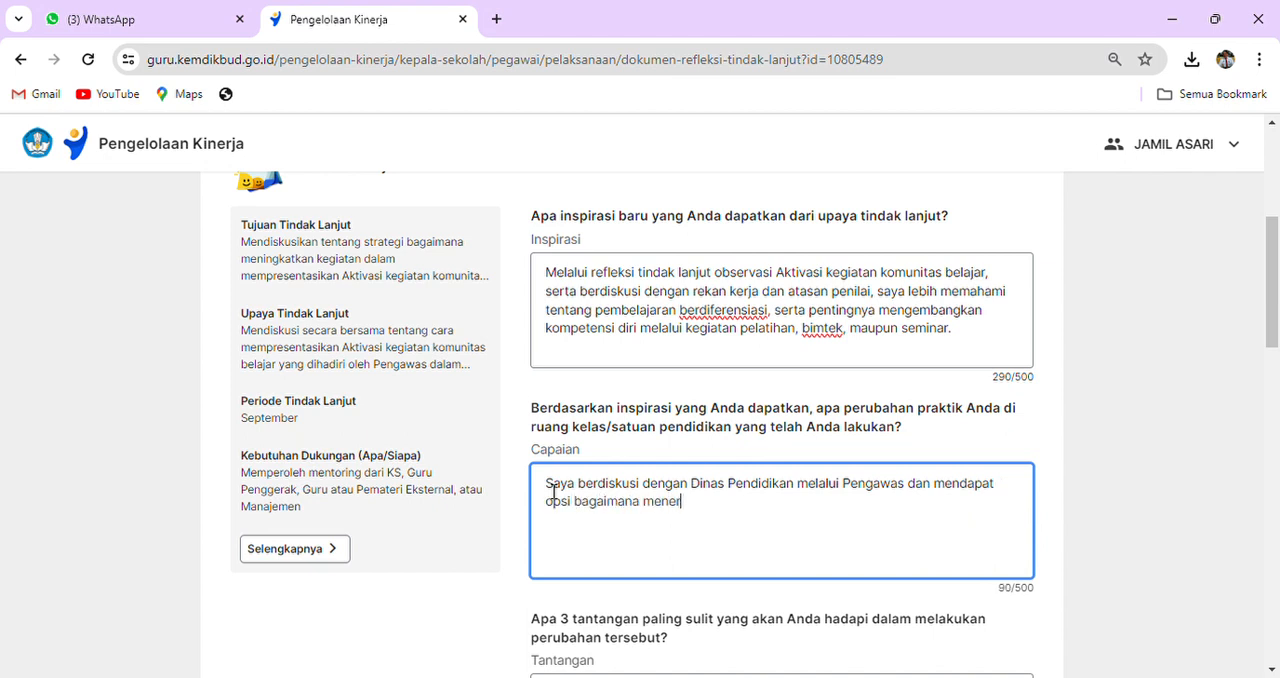
type("apkan pembelajaran yang ")
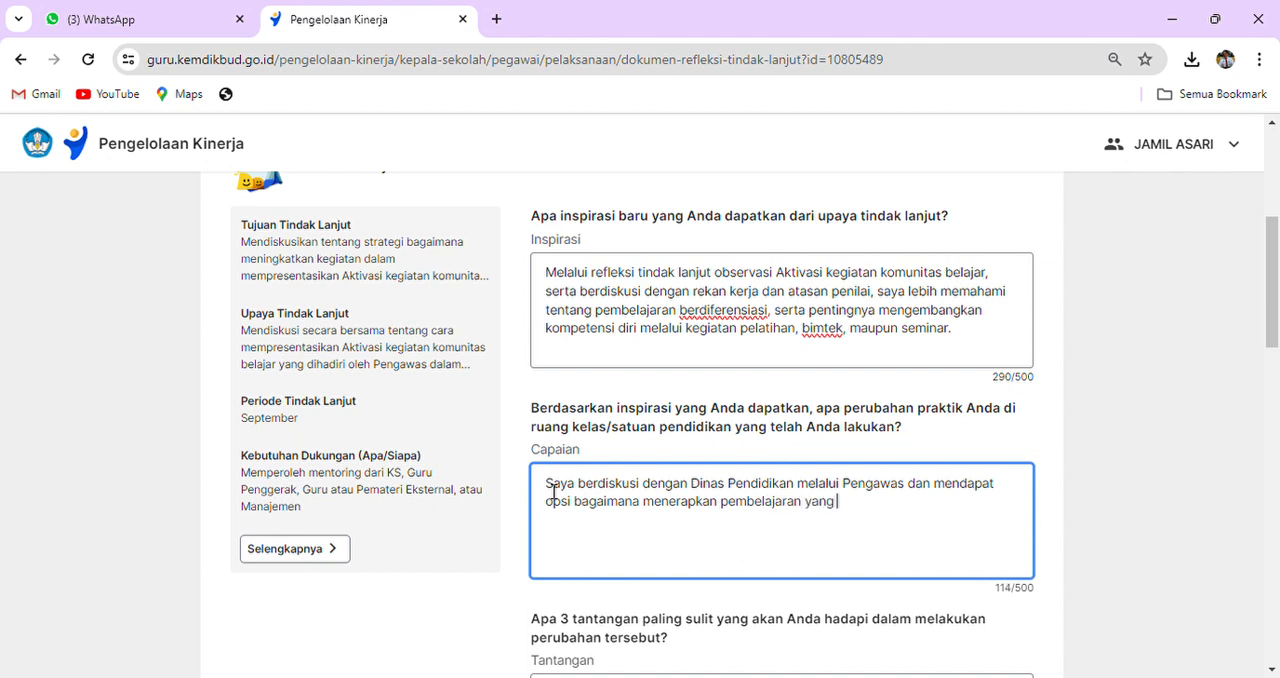
type("berpusat pada pese")
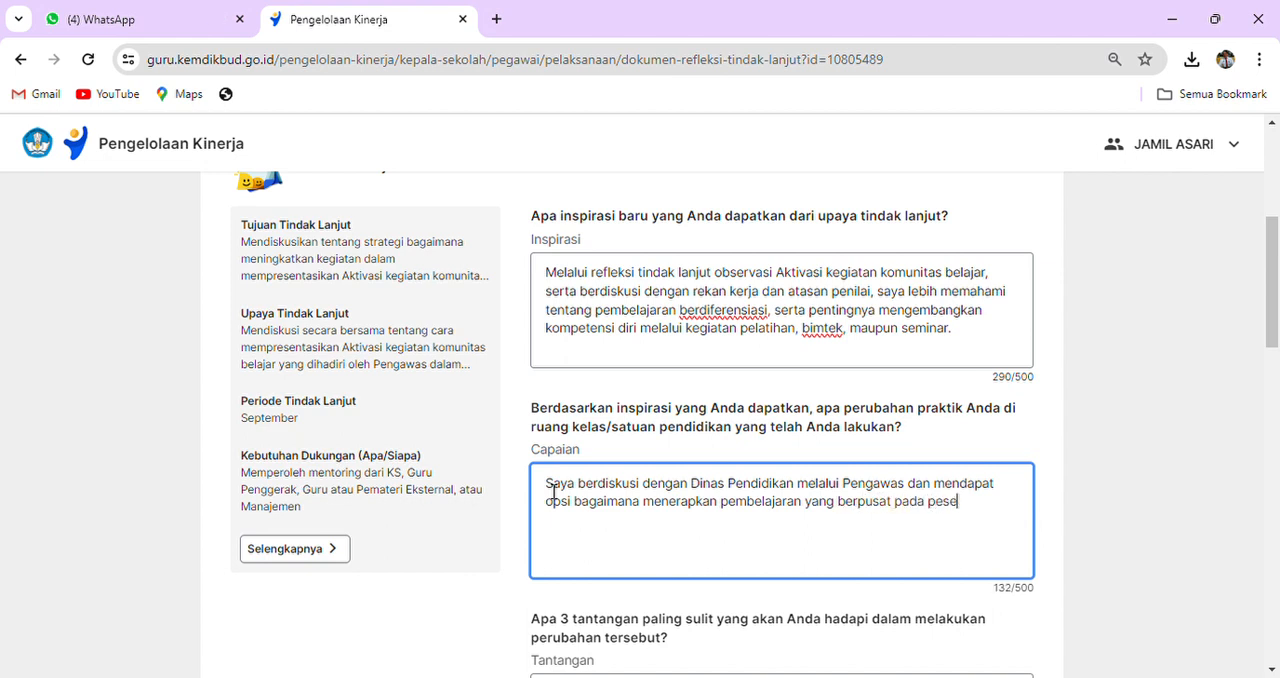
type("rta didik")
- Enter the first challenge in Tantangan as "1. Sulit mebagi waktu yang efektif dalam pelaksanaan diskusi pada komunitas belajar"
scroll(565, 515, "down", 1)
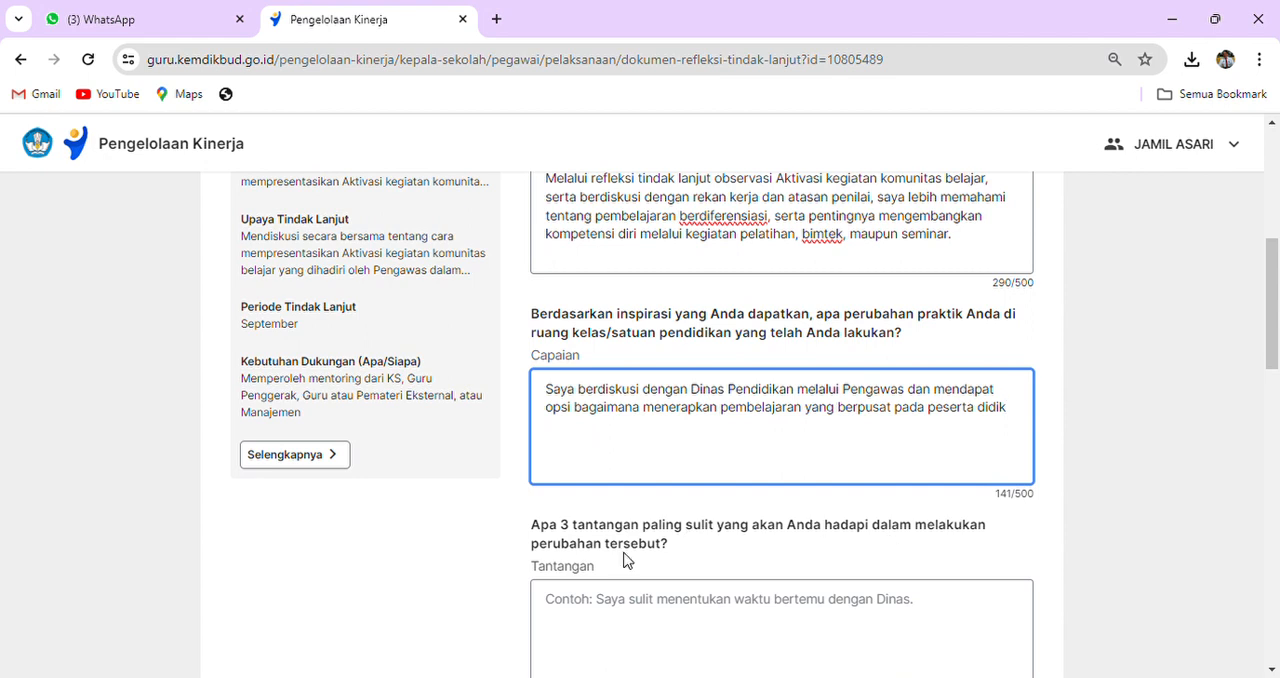
left_click_drag(786, 180, 962, 180)
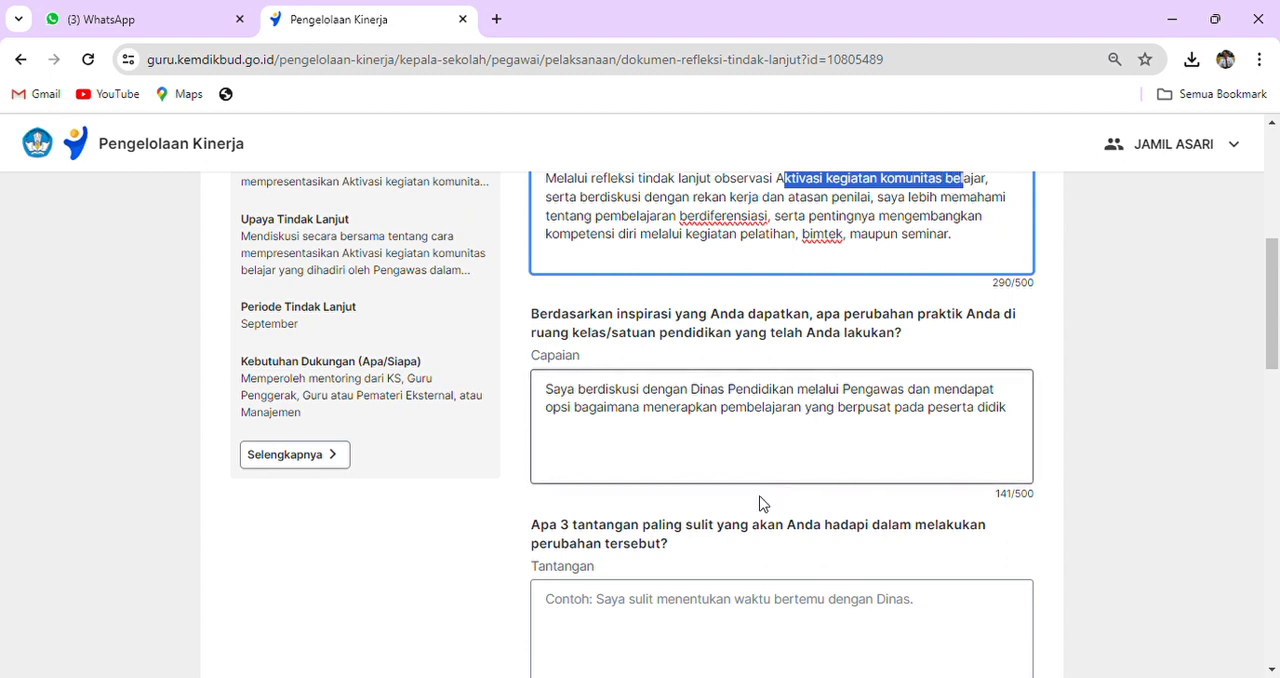
left_click(563, 611)
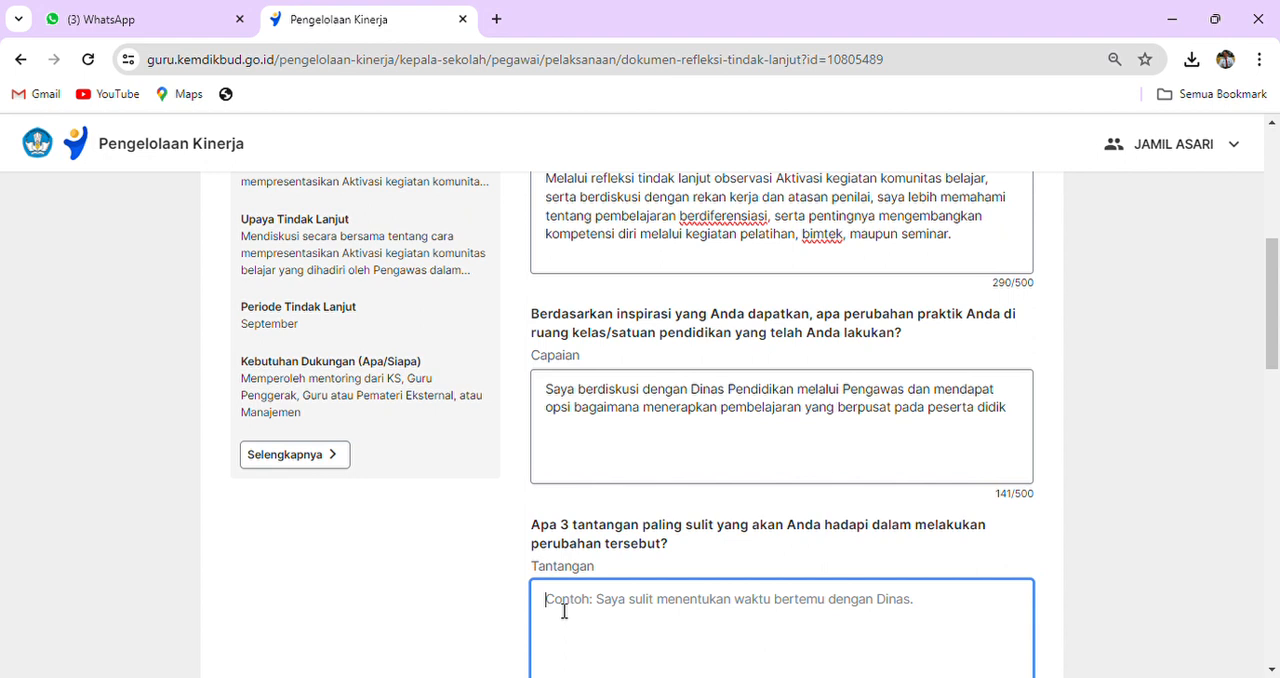
type("-")
key("BackSpace")
type("1. Sulit m")
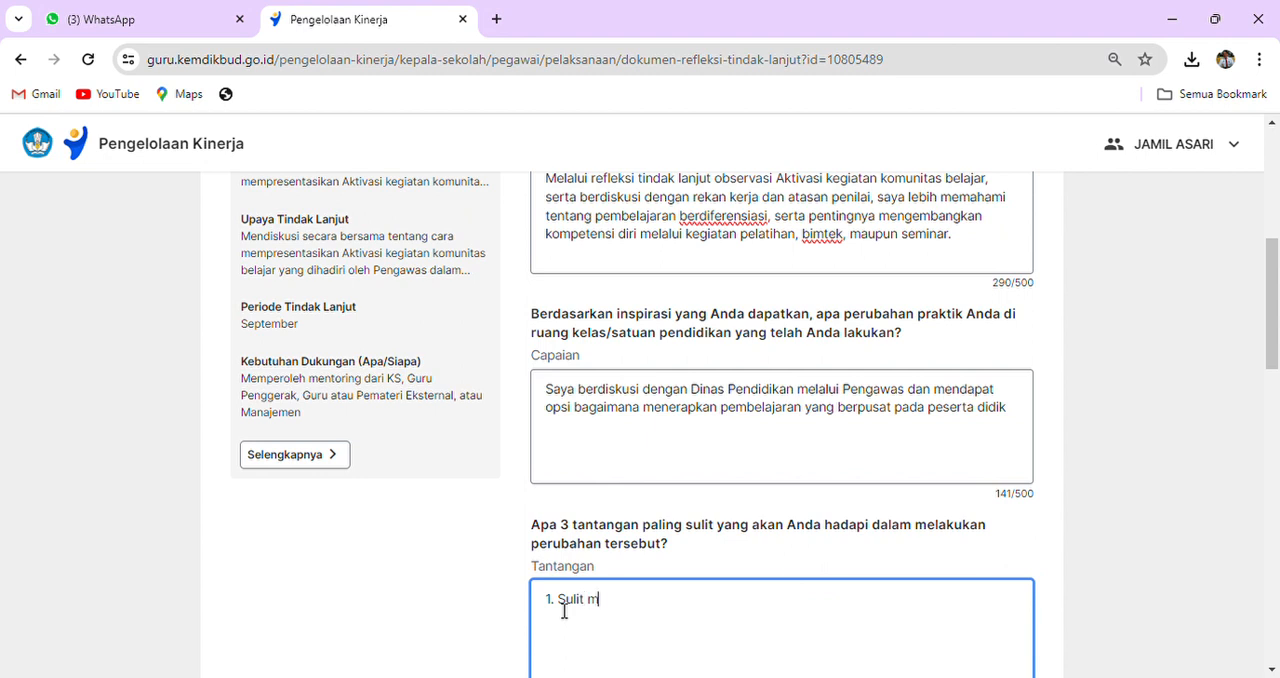
type("ebagi waktu yang efe")
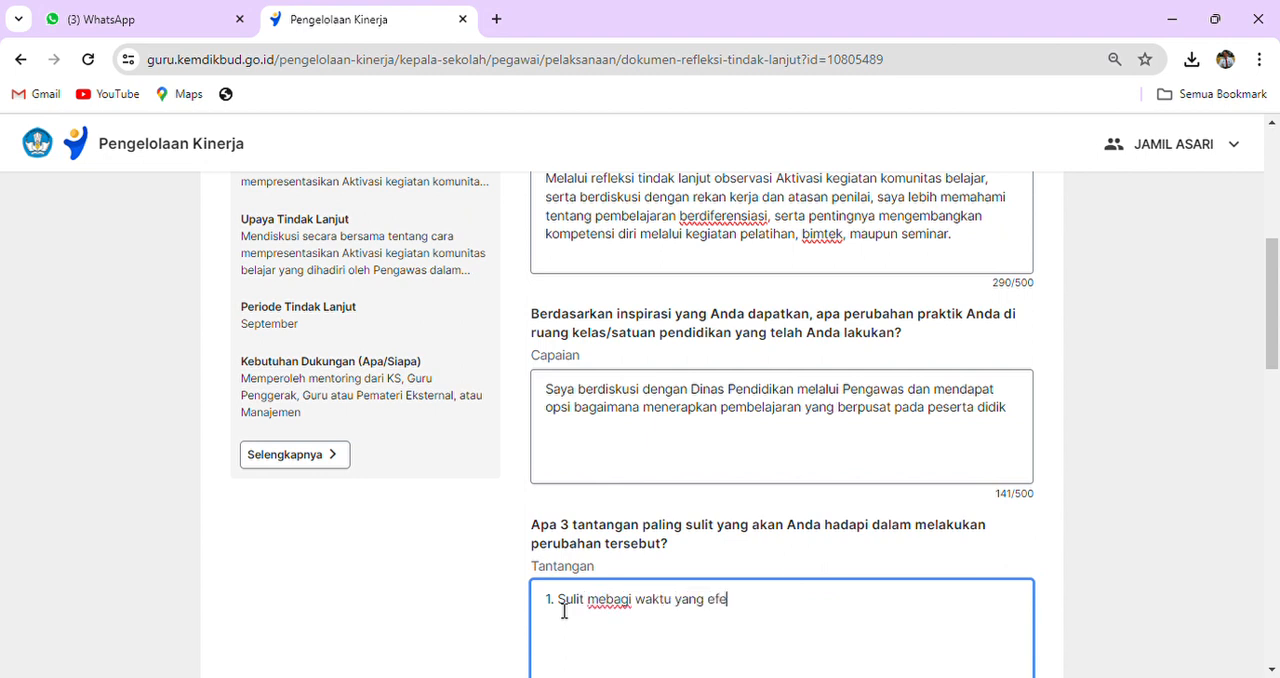
type("ktif dalam pelak")
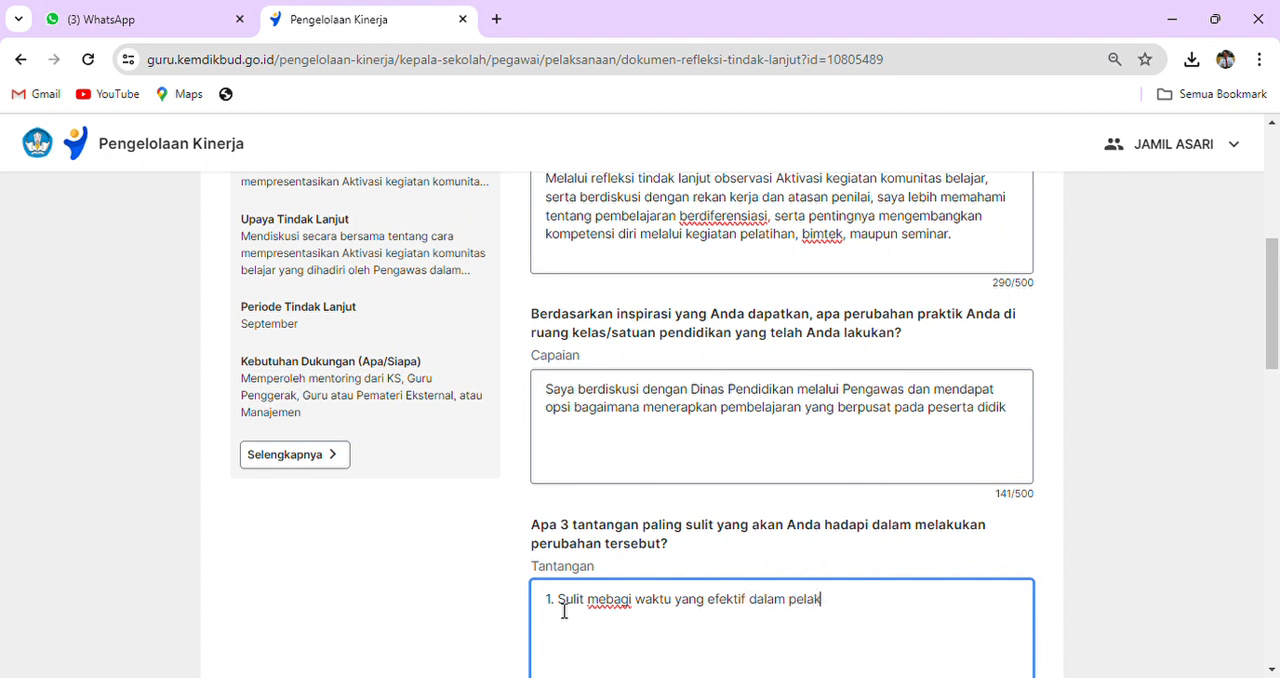
type("sanaan diskusi pada k")
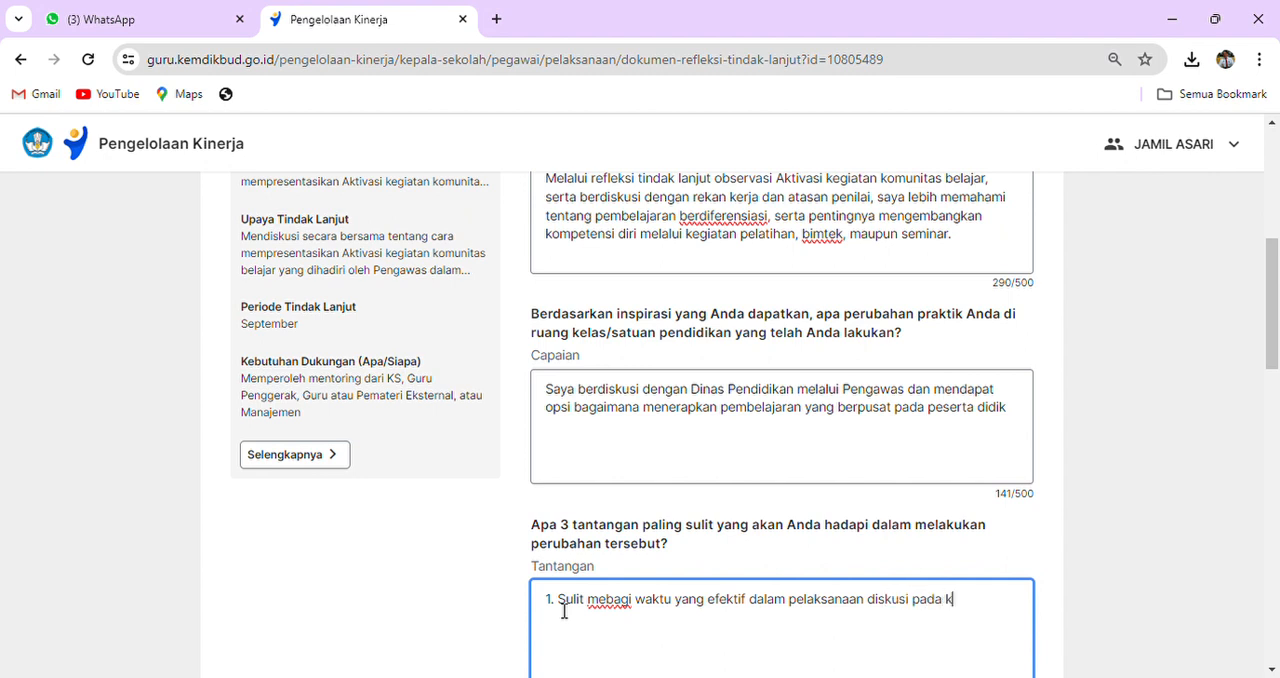
type("omunitas belajar")
- Add a second line to Tantangan reading "2. Nara Sumber masih terpusat kepada Pengawas"
key("Return")
type("2. Nara Sumber masih terp")
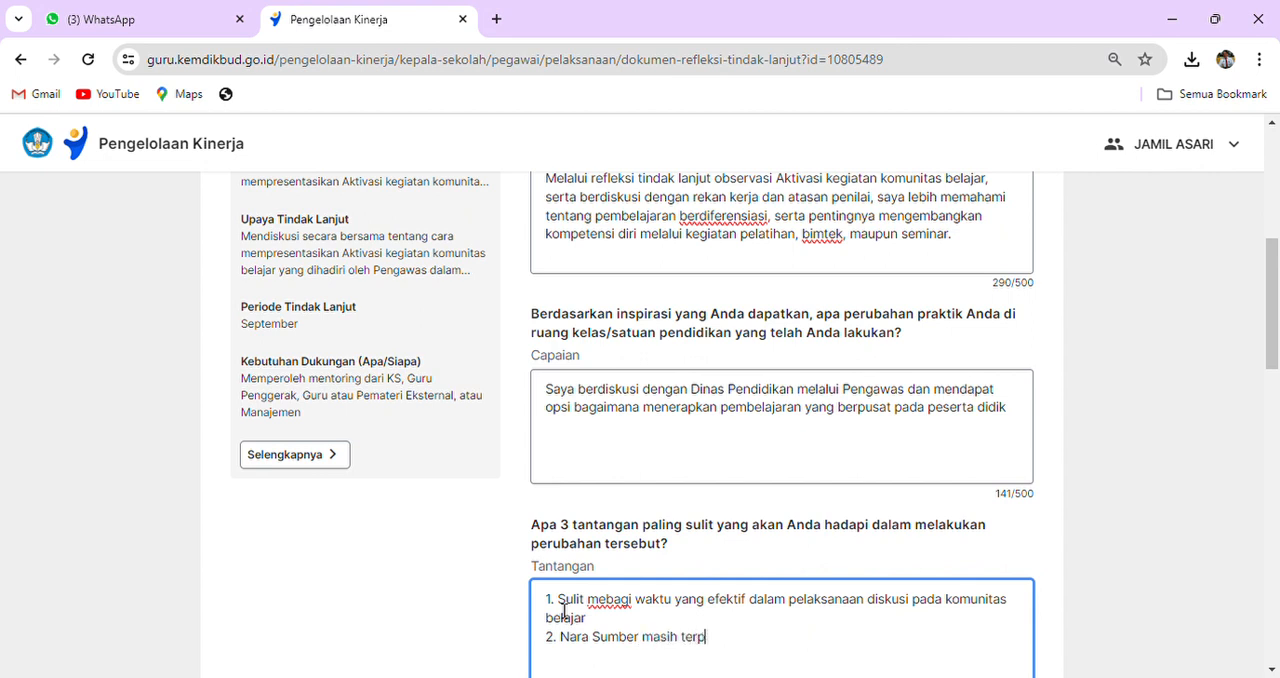
type("usat kepada Penag")
key("BackSpace")
type("hgawa")
key("BackSpace")
key("BackSpace")
key("BackSpace")
key("BackSpace")
key("BackSpace")
type("gawas")
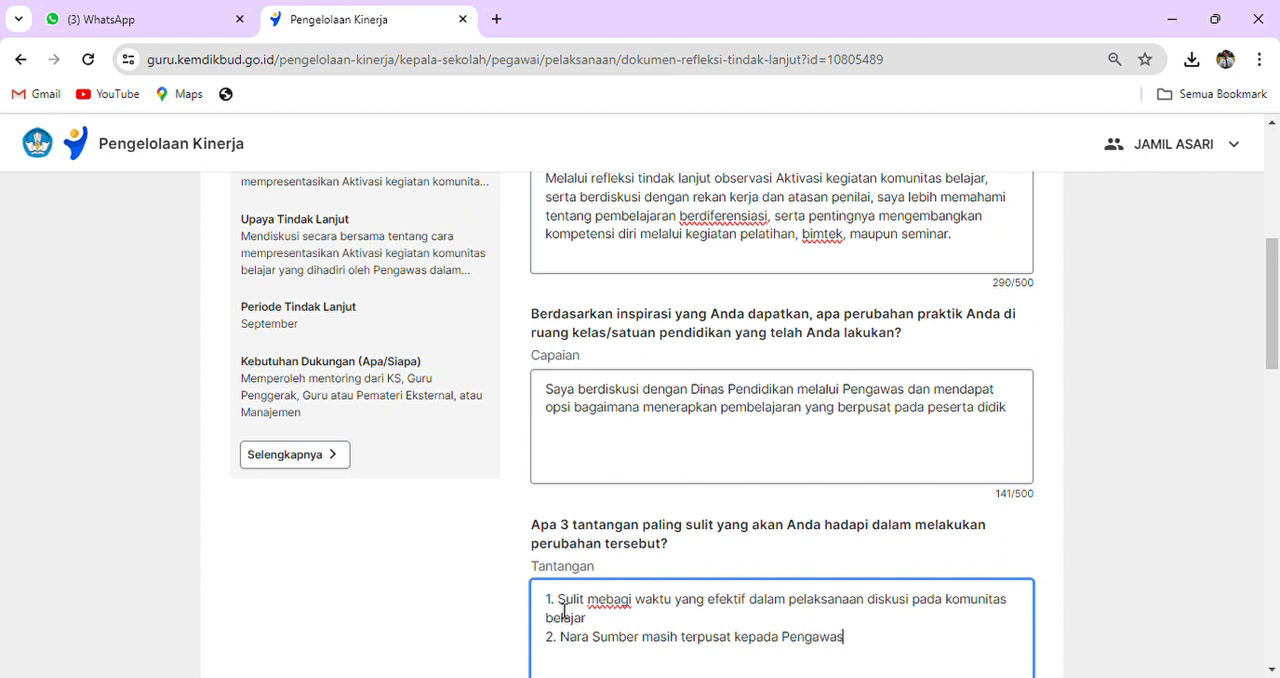
- Add a third line to Tantangan reading "3. Sulitnya menghadirkan Nara sumber karena banyak kegiatan"
key("Return")
type("3. Sulitnya menghadirk")
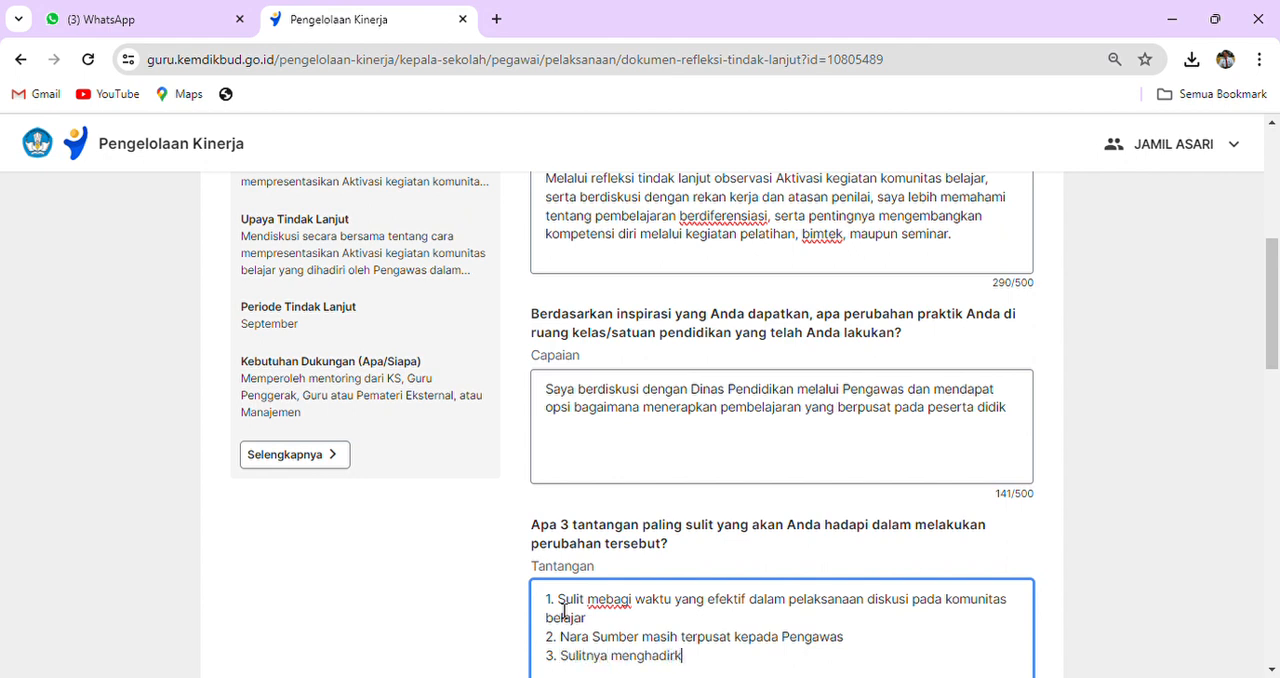
type("an Nara sumber karena banyak kegiatan")
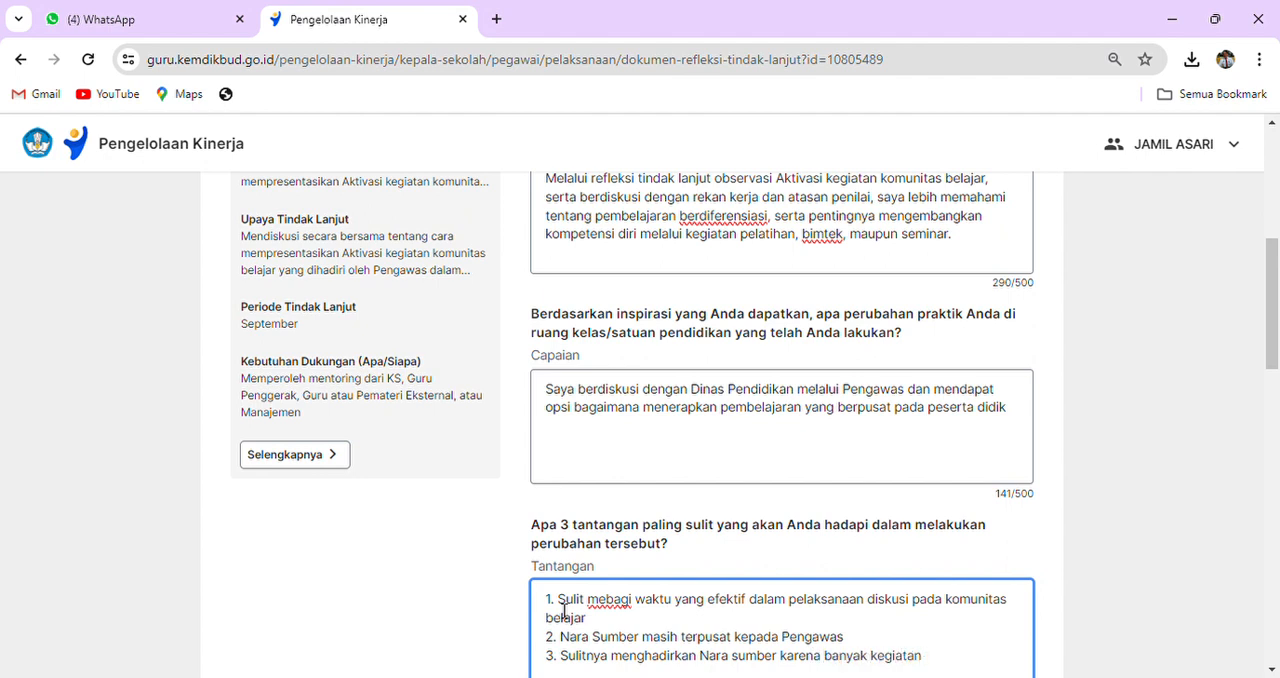
- Answer Upaya Perbaikan with "Peningkatan kompetensi guru untuk mengoptimalkan program pada komunitas belajar melalui pembelajaran topik pada PMM"
scroll(563, 612, "down", 2)
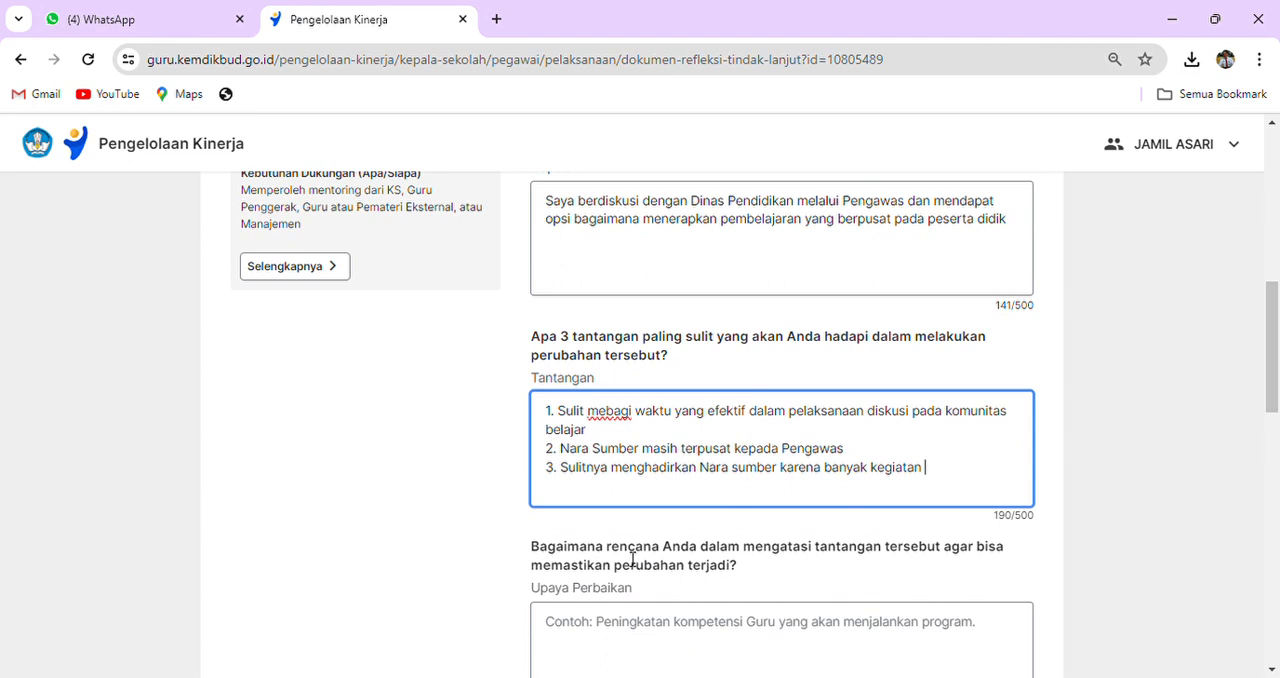
scroll(823, 563, "down", 1)
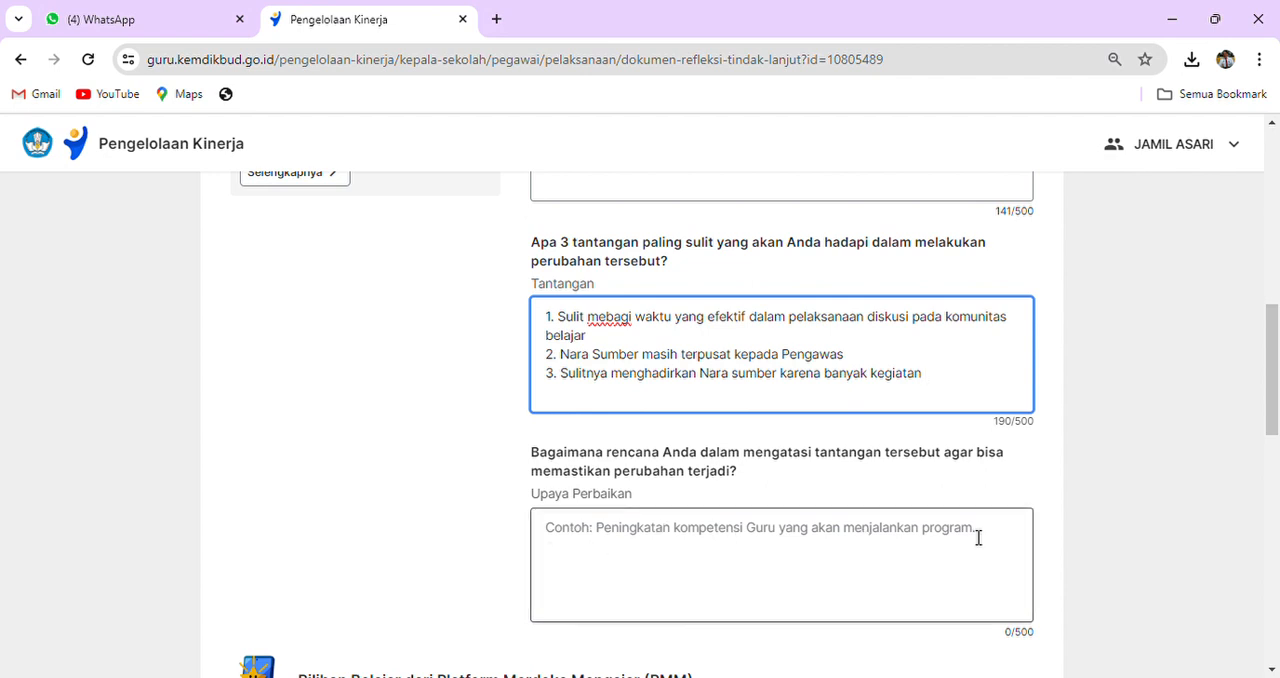
left_click(592, 538)
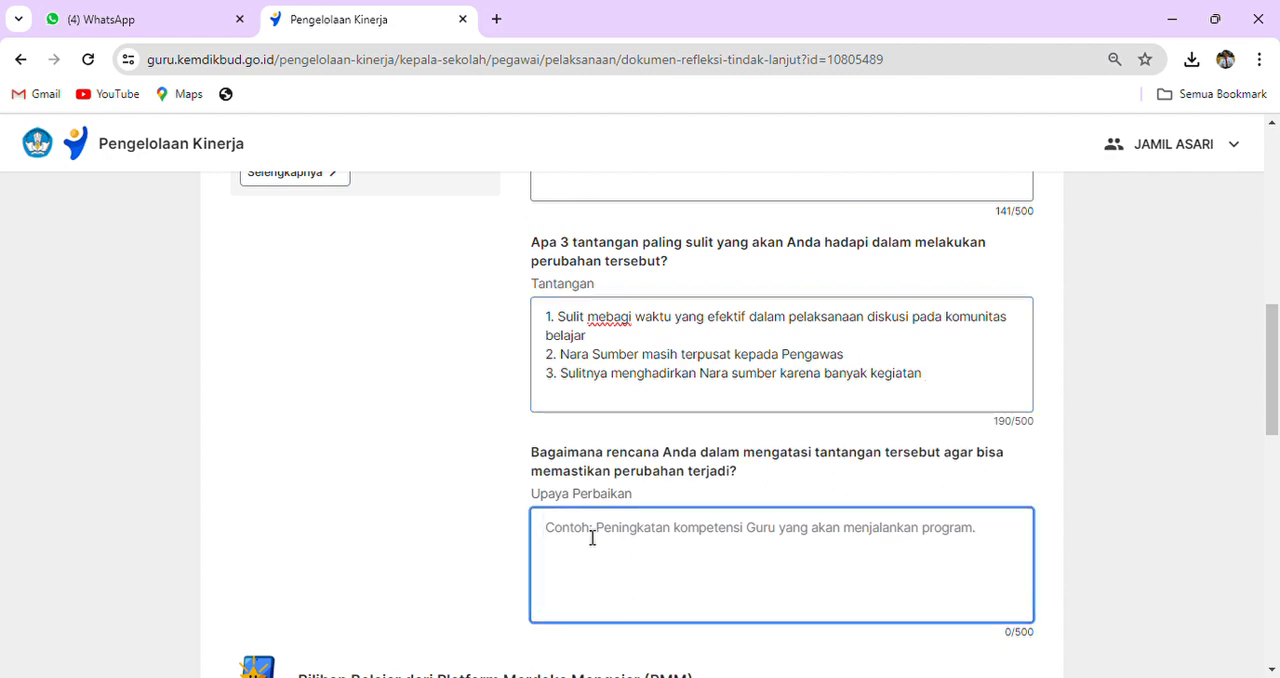
type("Peningkatan kompe")
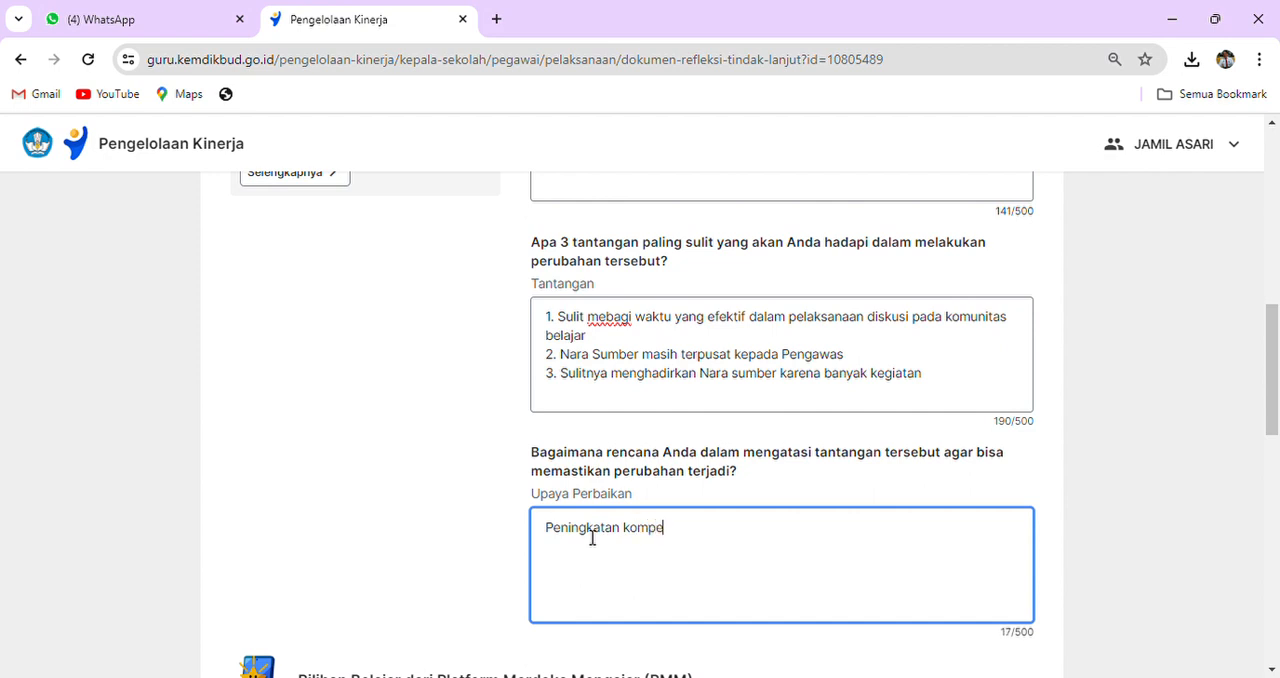
type("tensi guru untuk me")
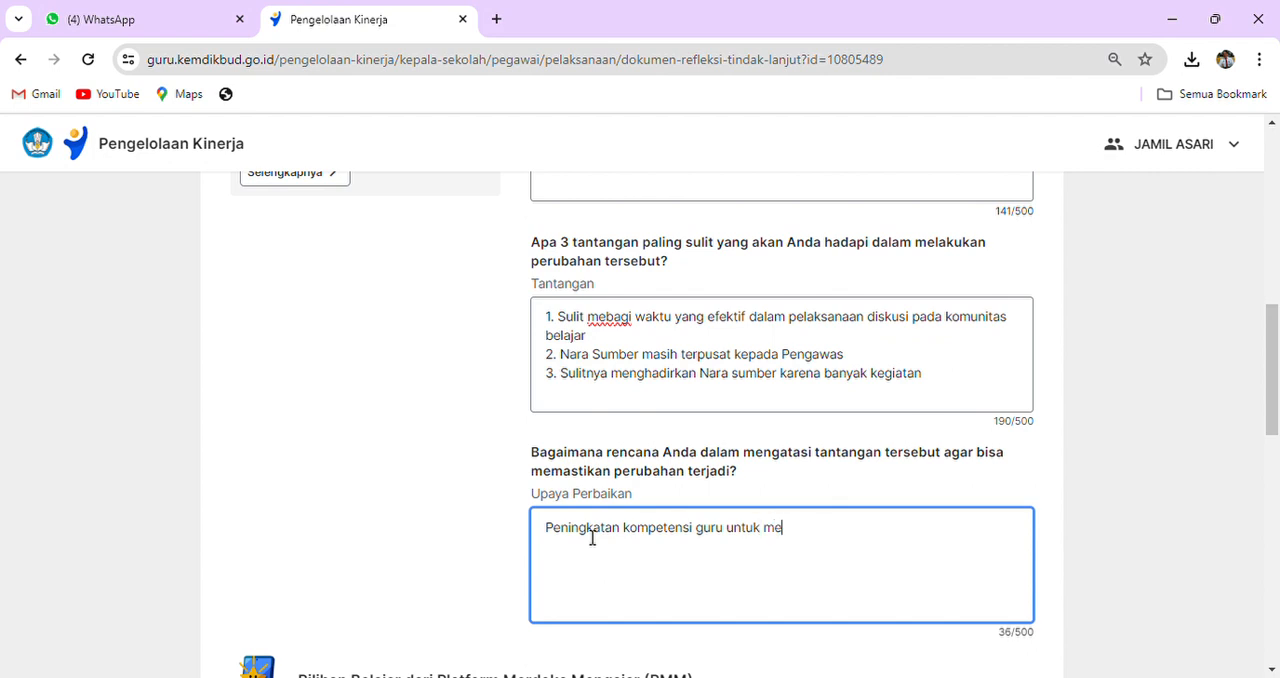
type("ngoptimalkan pro")
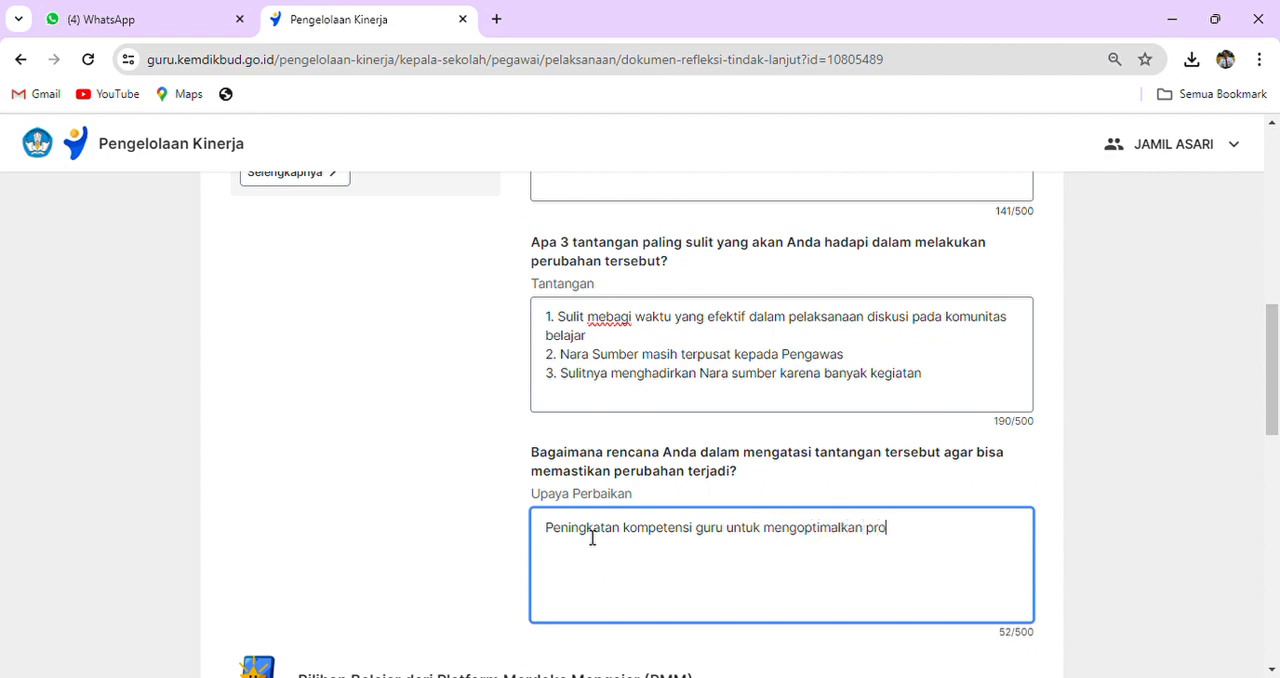
type("gram pada komunit")
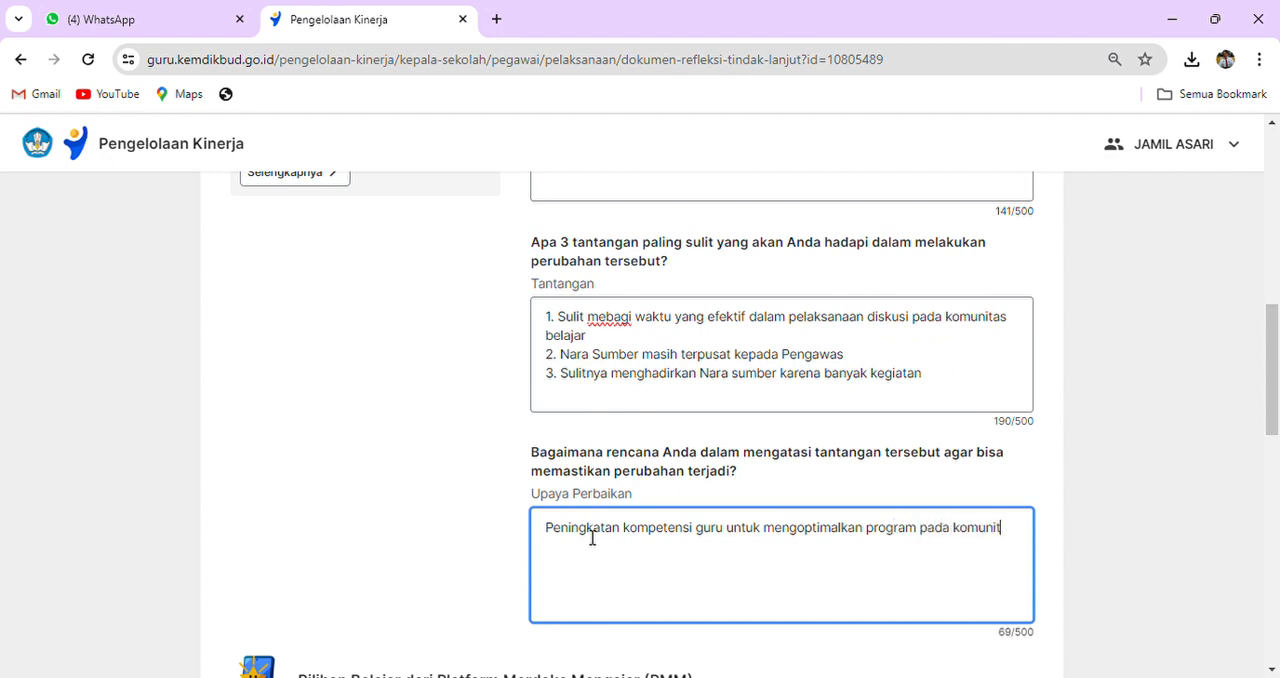
type("as belajar melalui")
type("pembelajar")
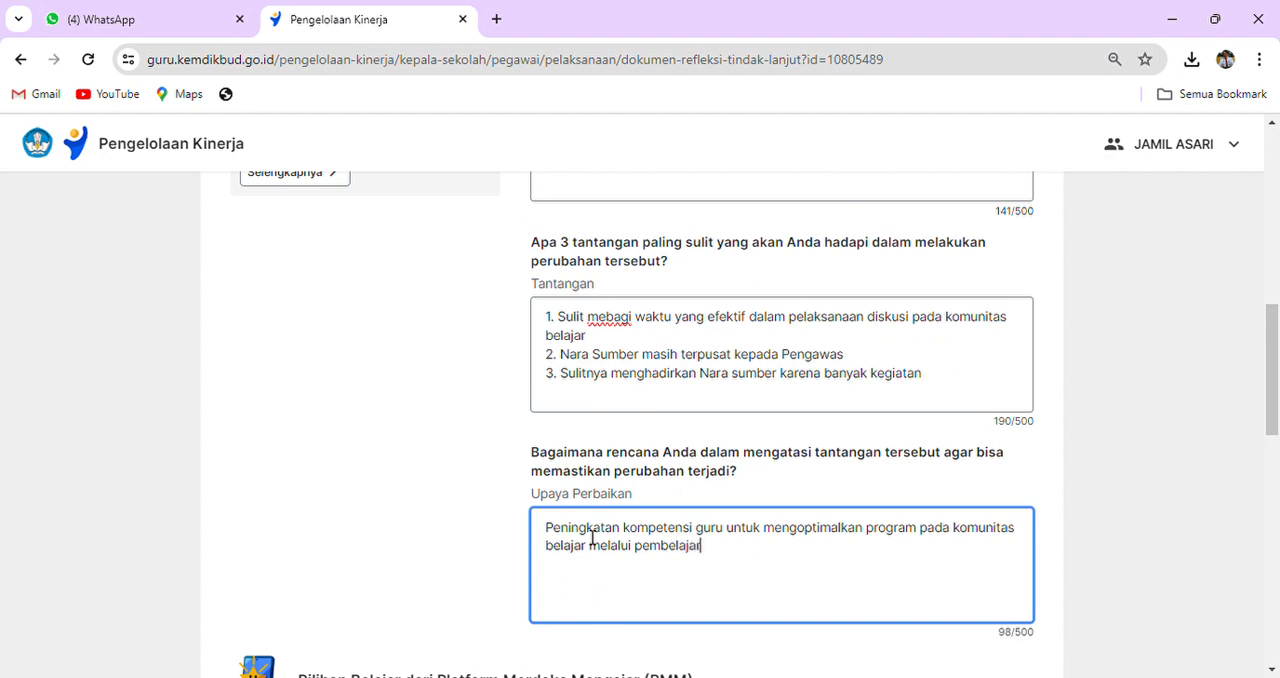
type("an topik pada PMM")
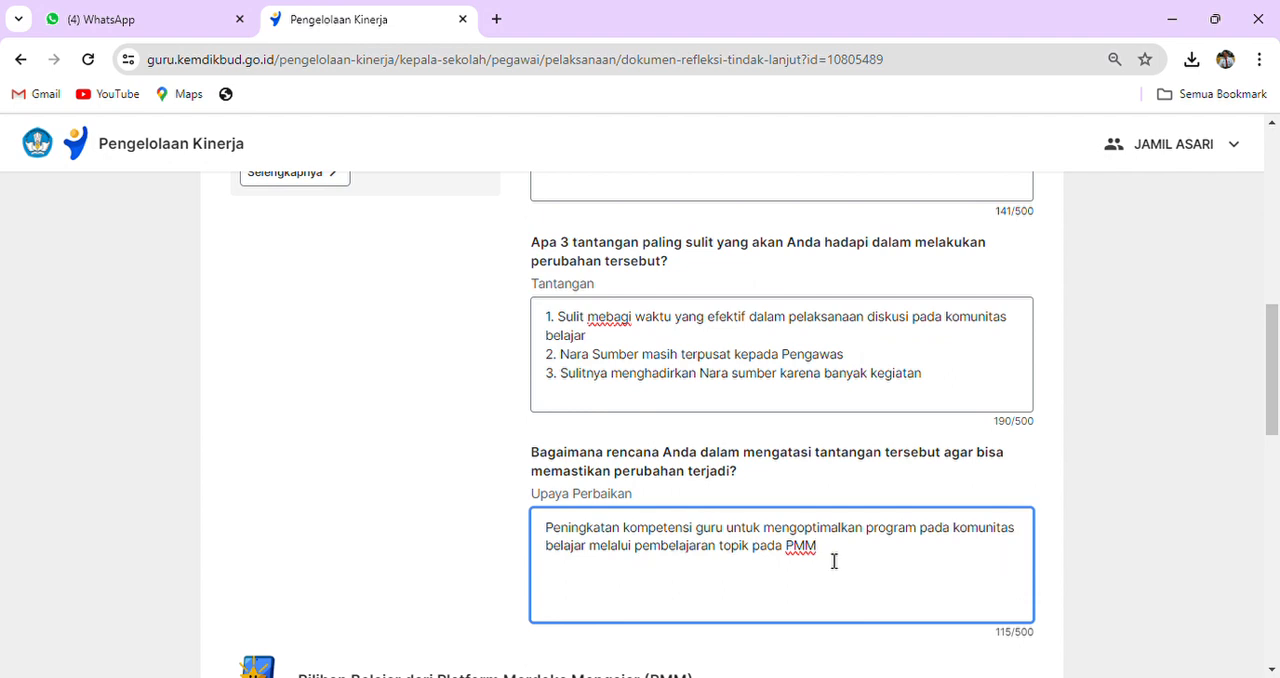
scroll(832, 559, "down", 13)
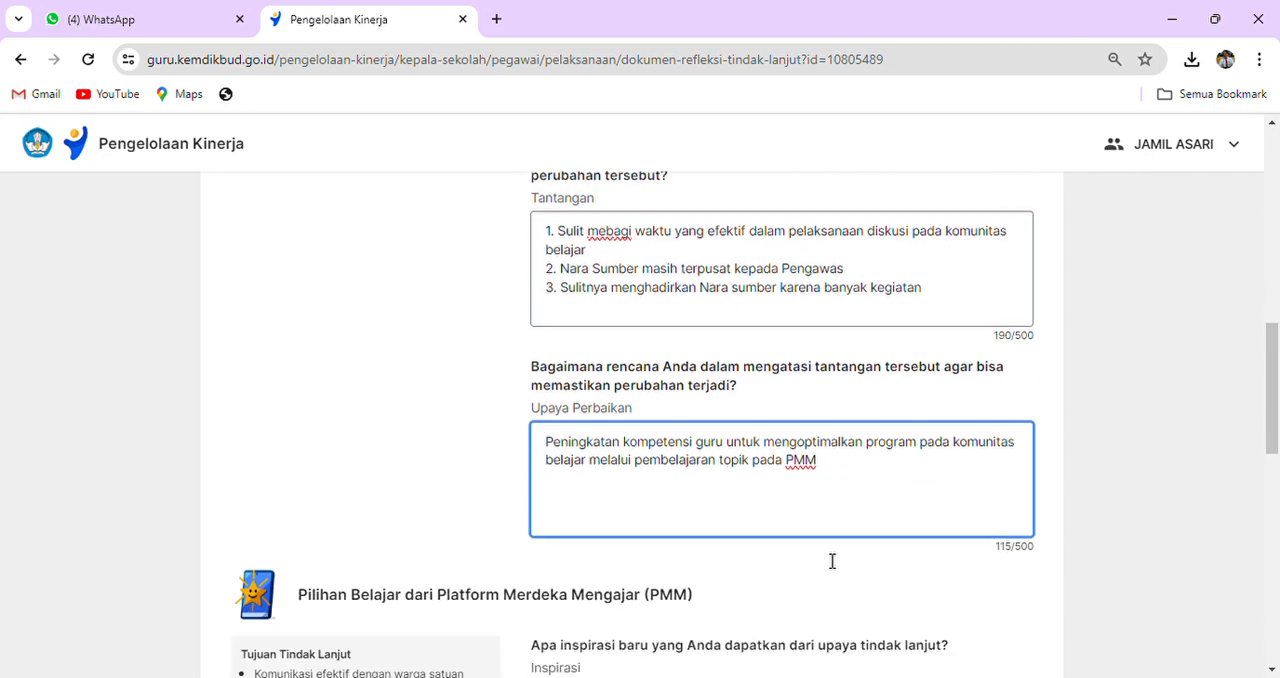
scroll(829, 562, "up", 1)
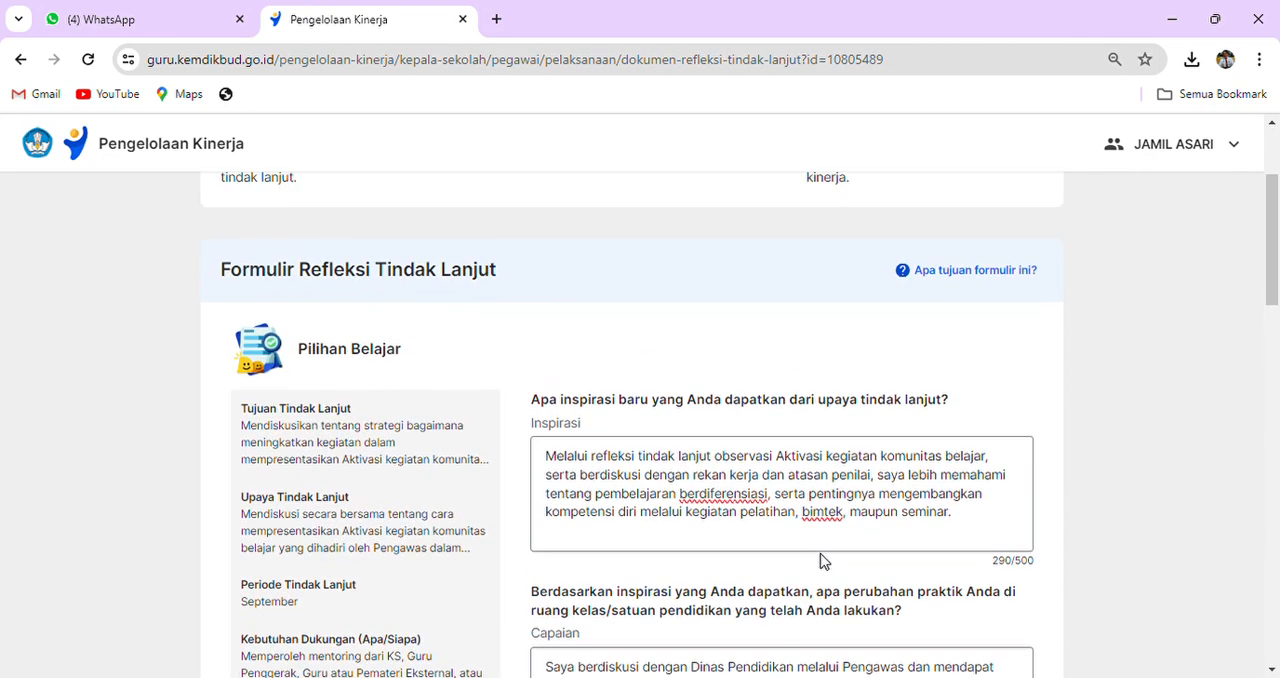
left_click_drag(303, 356, 440, 363)
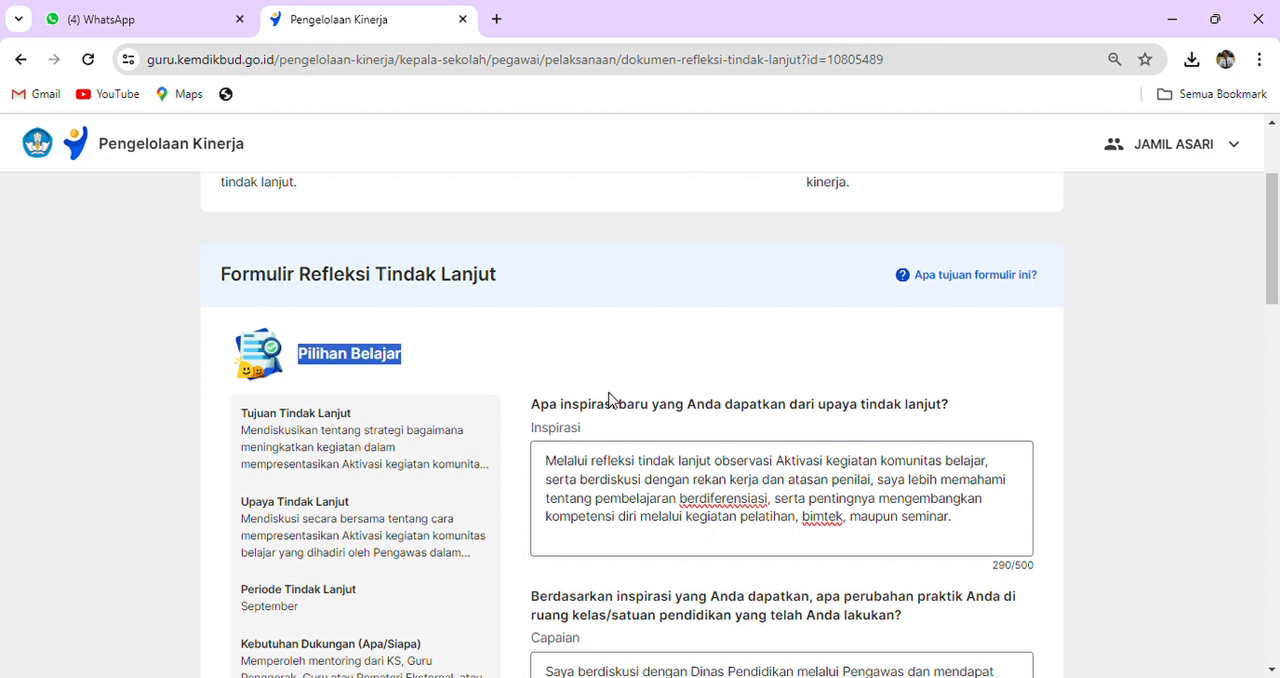
scroll(613, 401, "down", 3)
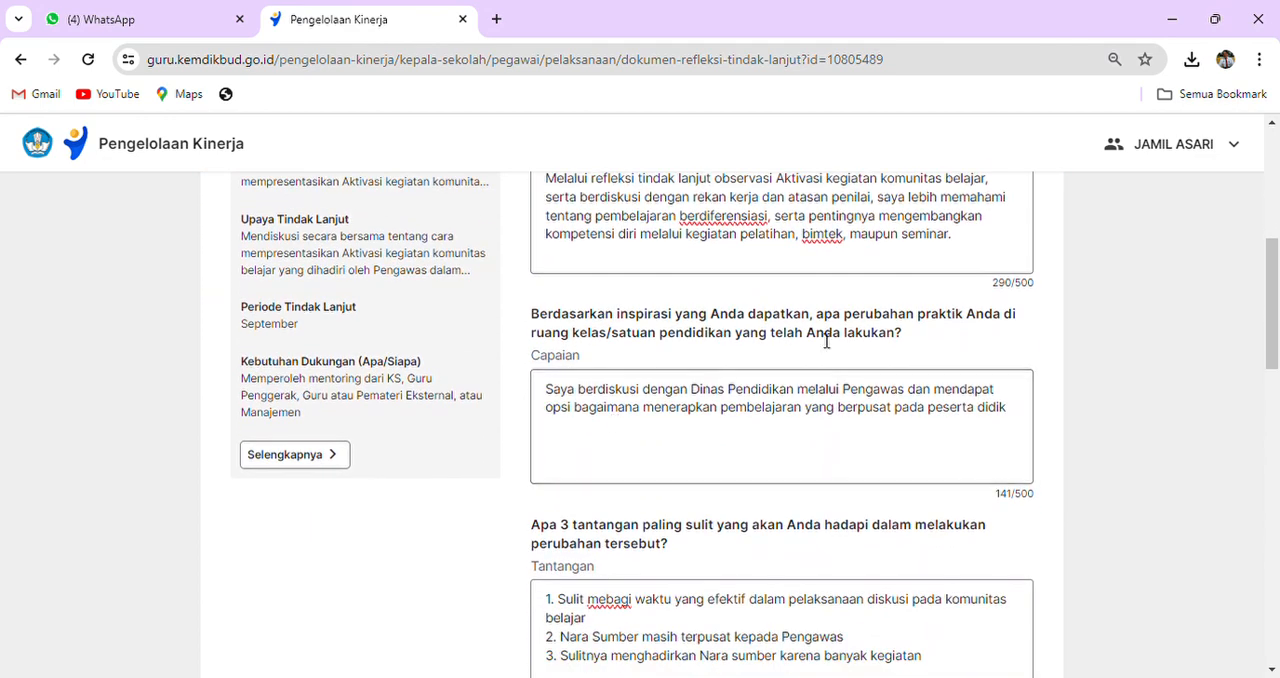
scroll(949, 333, "down", 1)
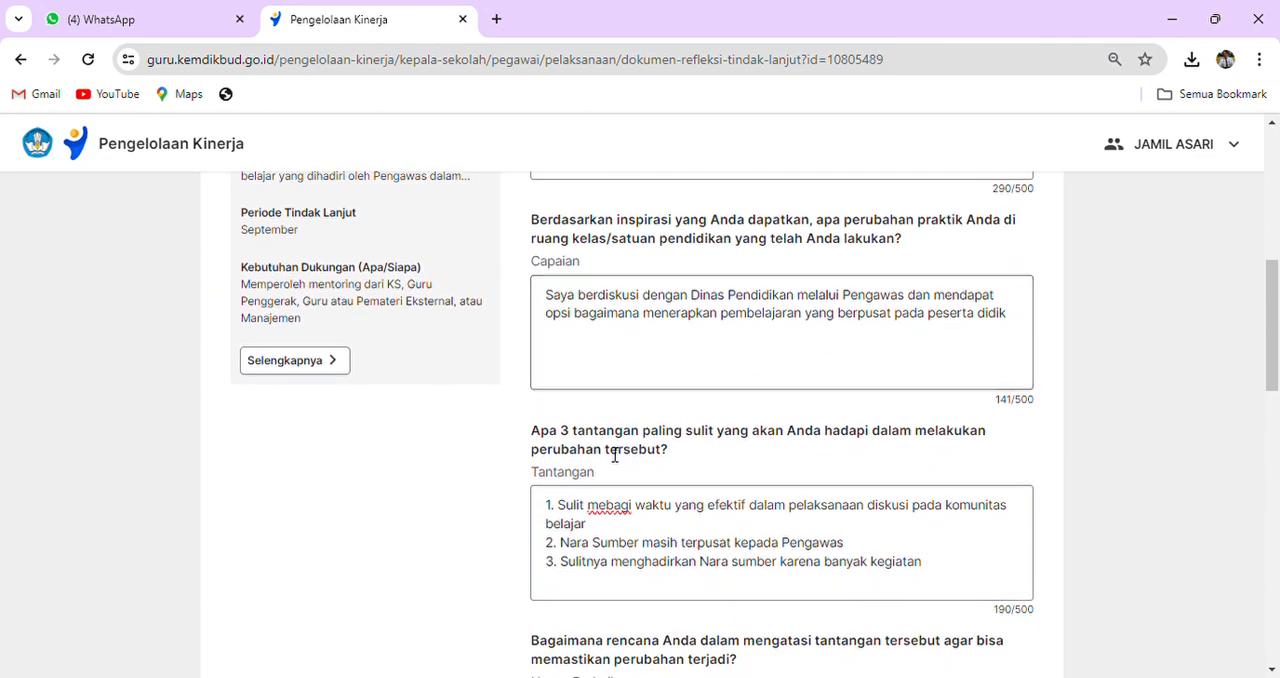
- Answer Inspirasi in the PMM section with "Mendapatkan hal baru dalam mengembangkan dan membuat strategi dalam pembelajaran yang pada peserta didik"
scroll(746, 451, "down", 2)
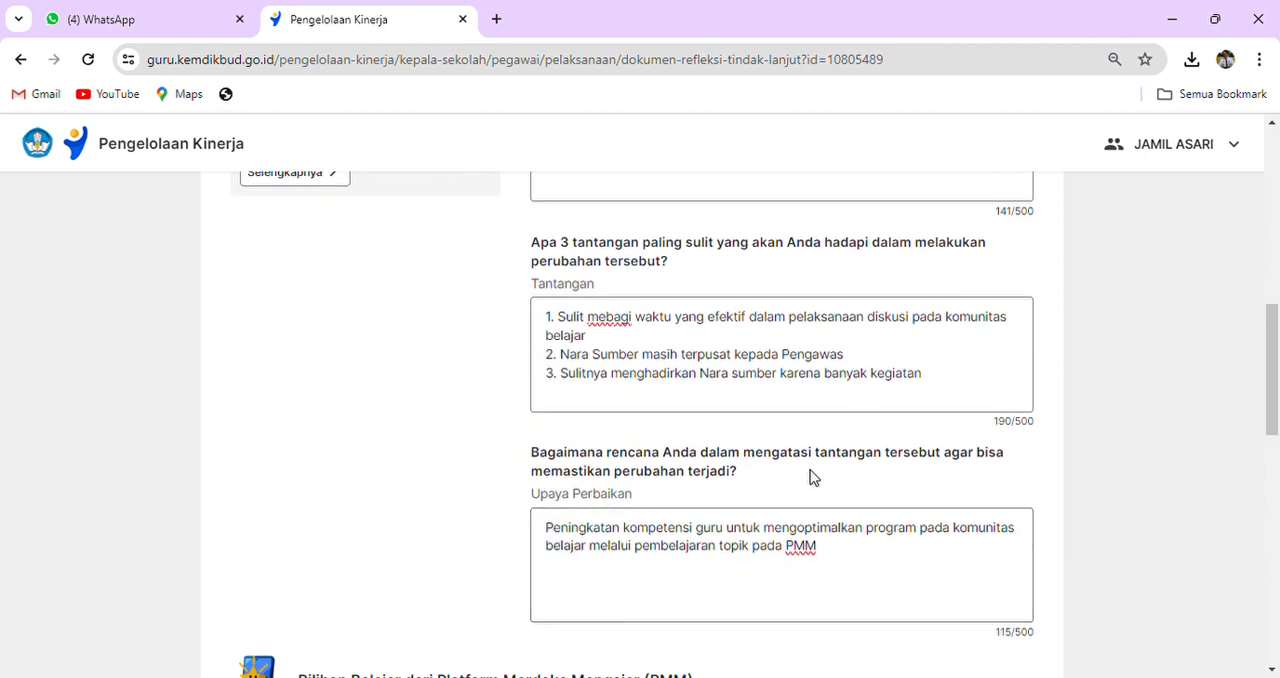
scroll(810, 477, "down", 5)
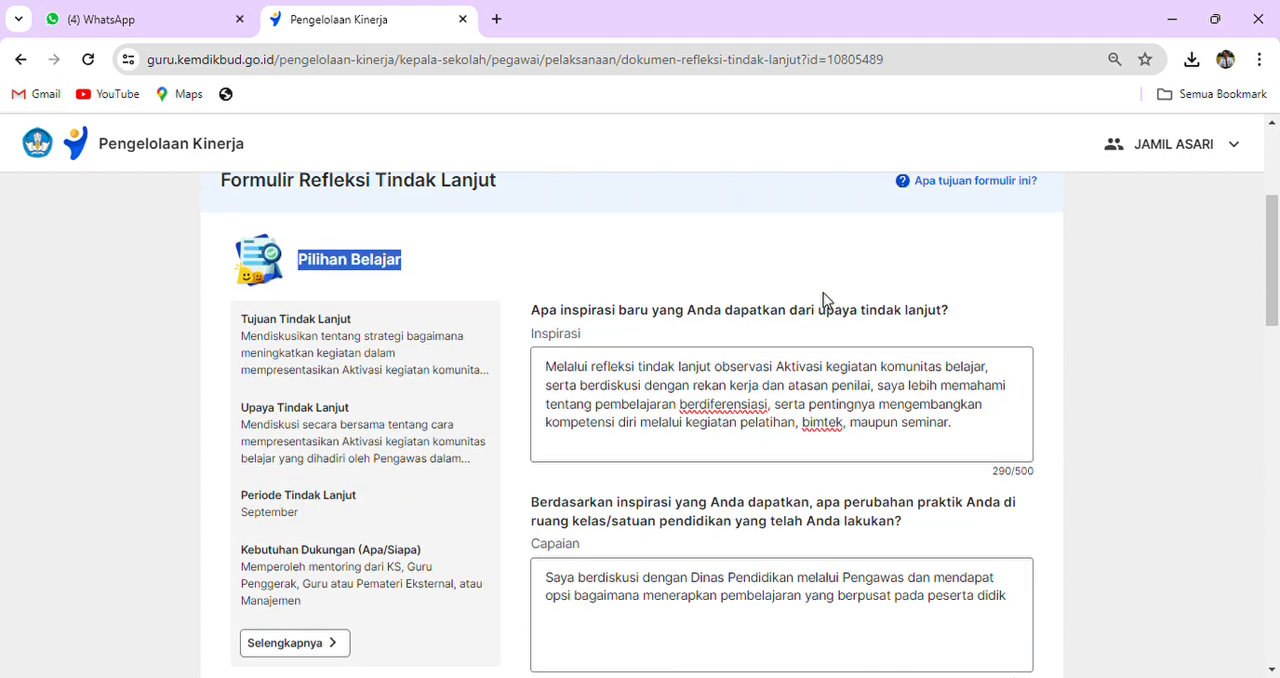
scroll(823, 300, "down", 1)
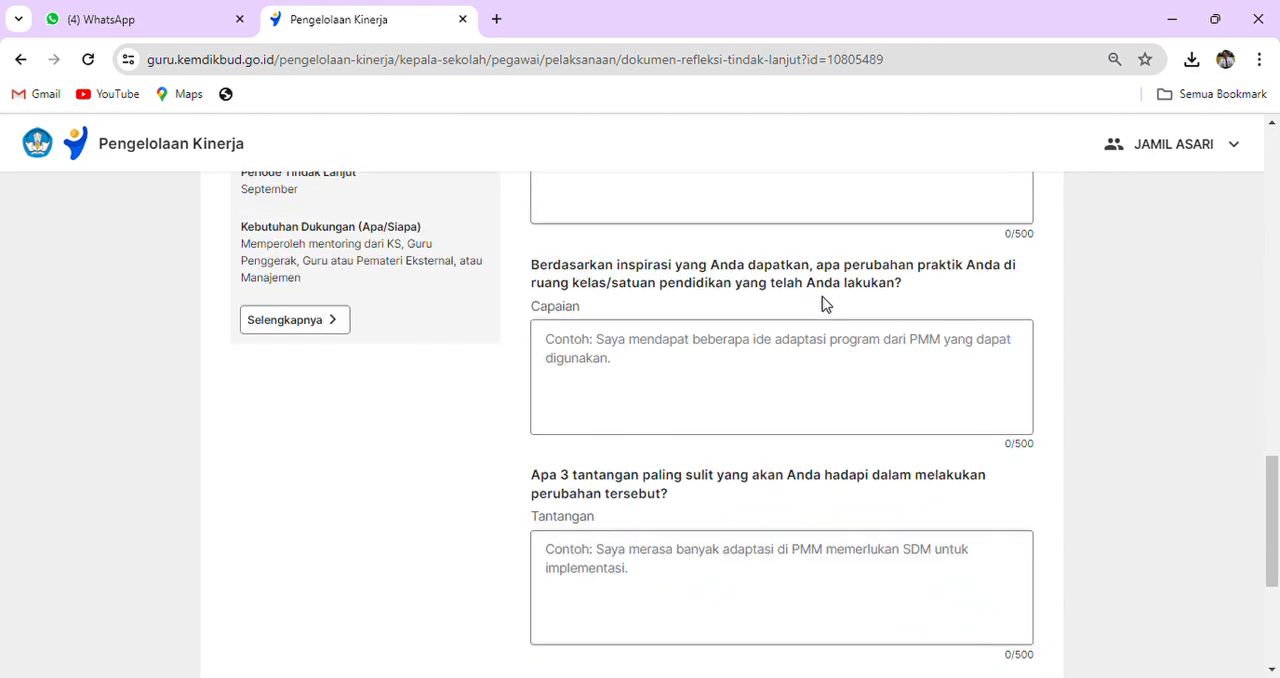
scroll(823, 303, "up", 3)
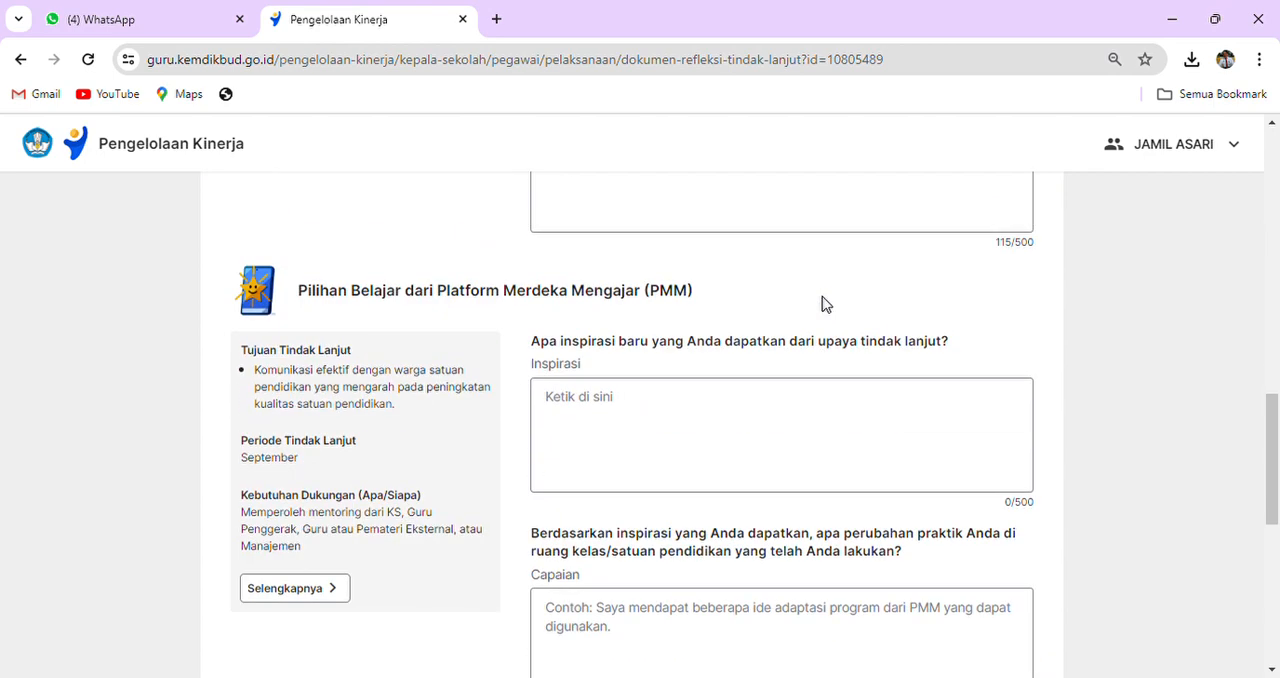
left_click(586, 416)
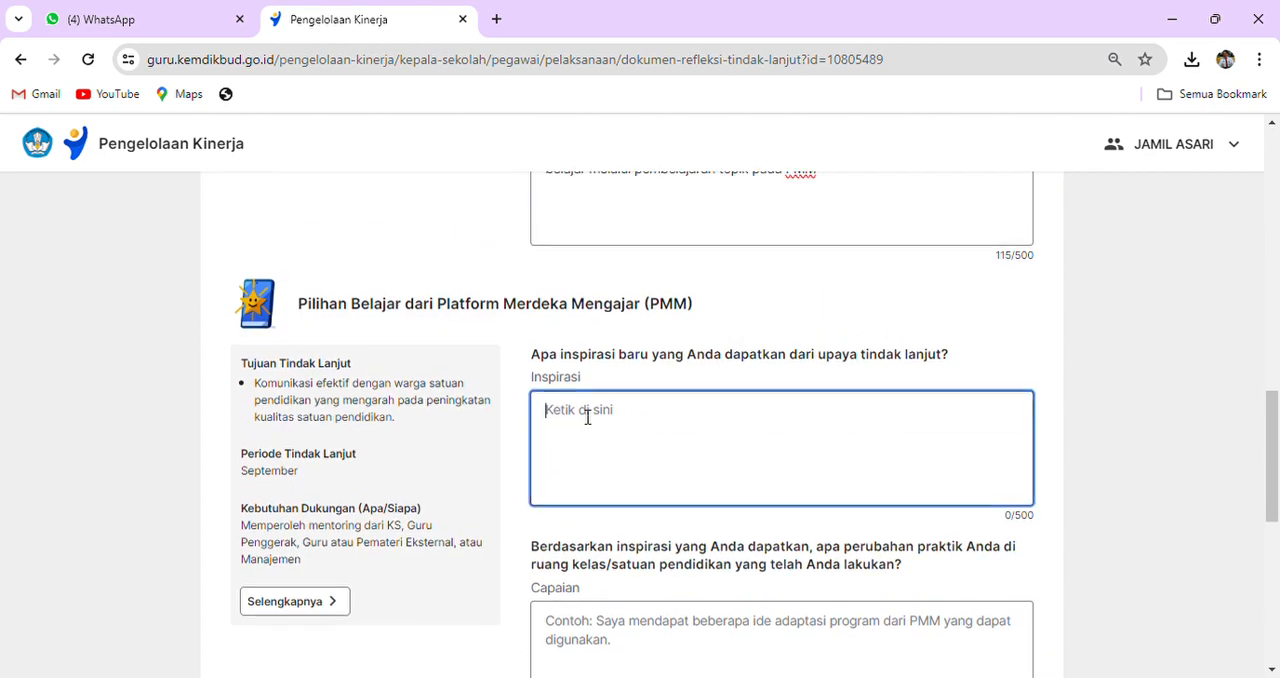
type("Mend")
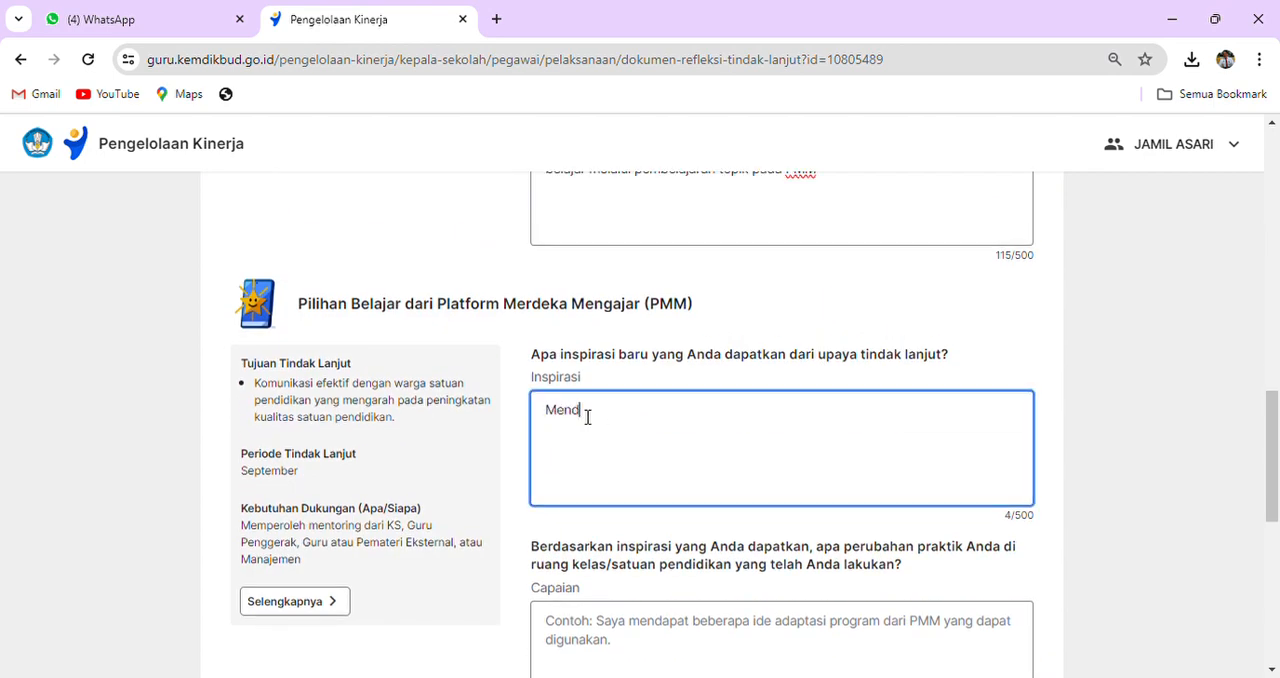
type("apatkan hal baru dalam mengembangkan dan")
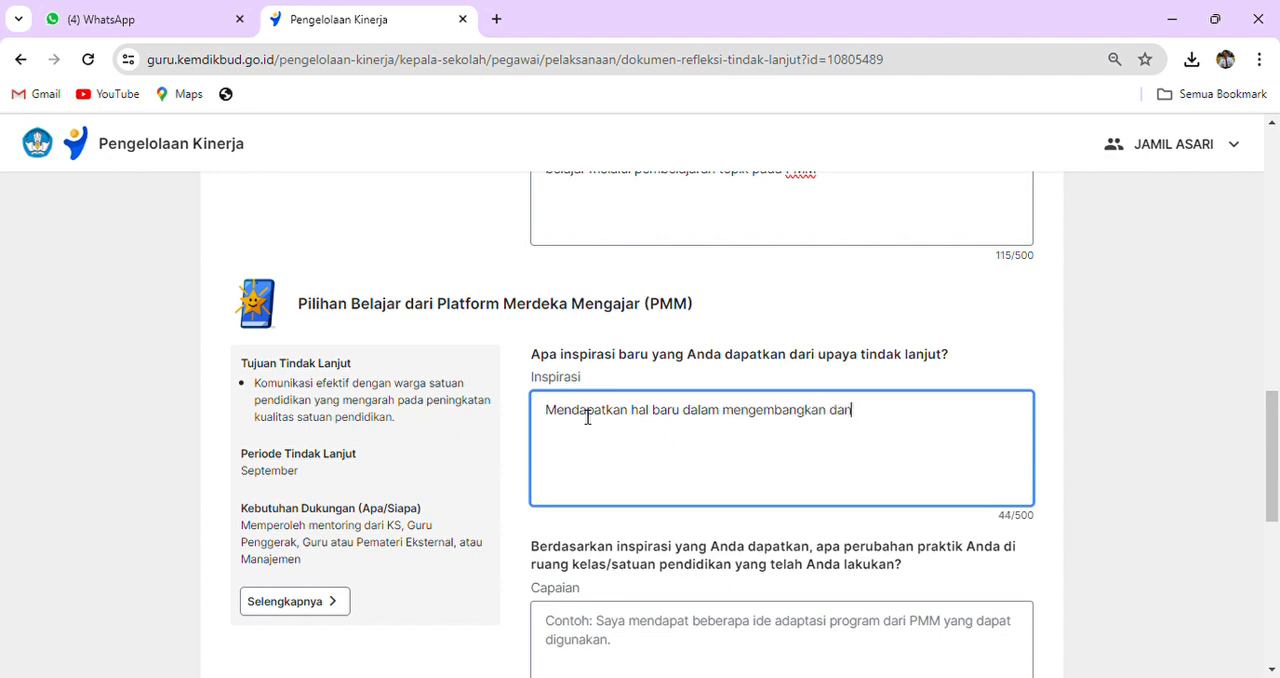
type(" membuat strategi")
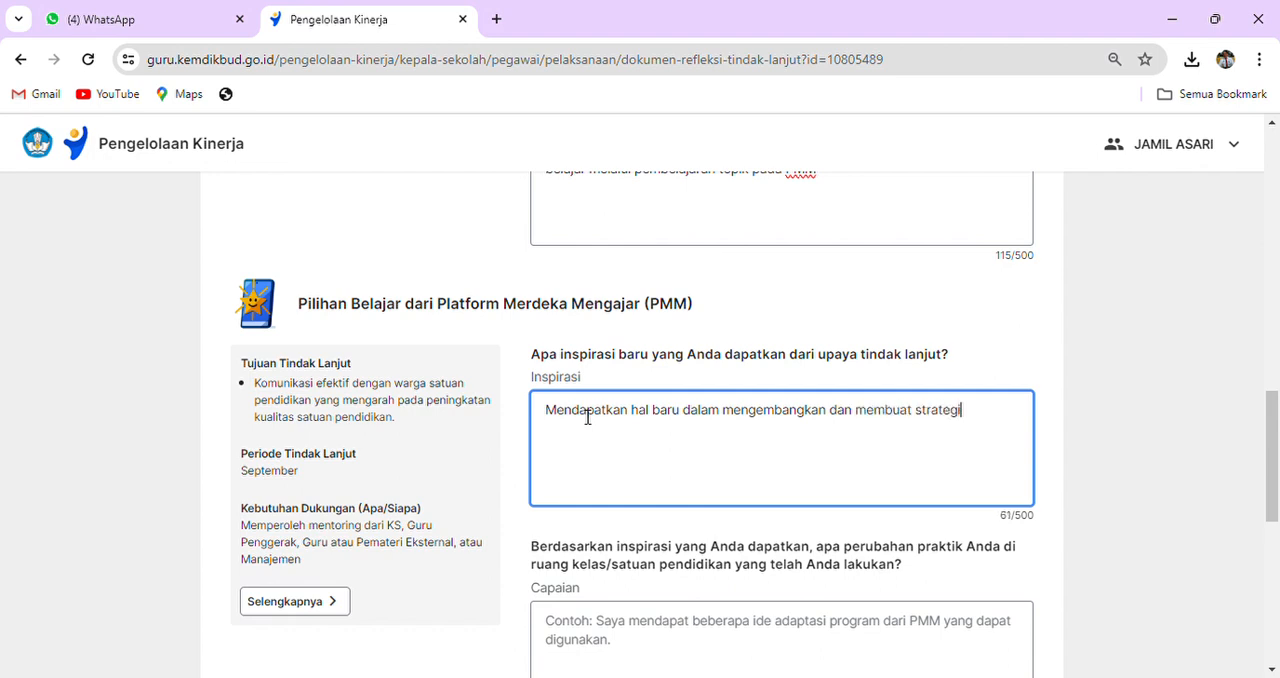
type(" dalam pembelajara")
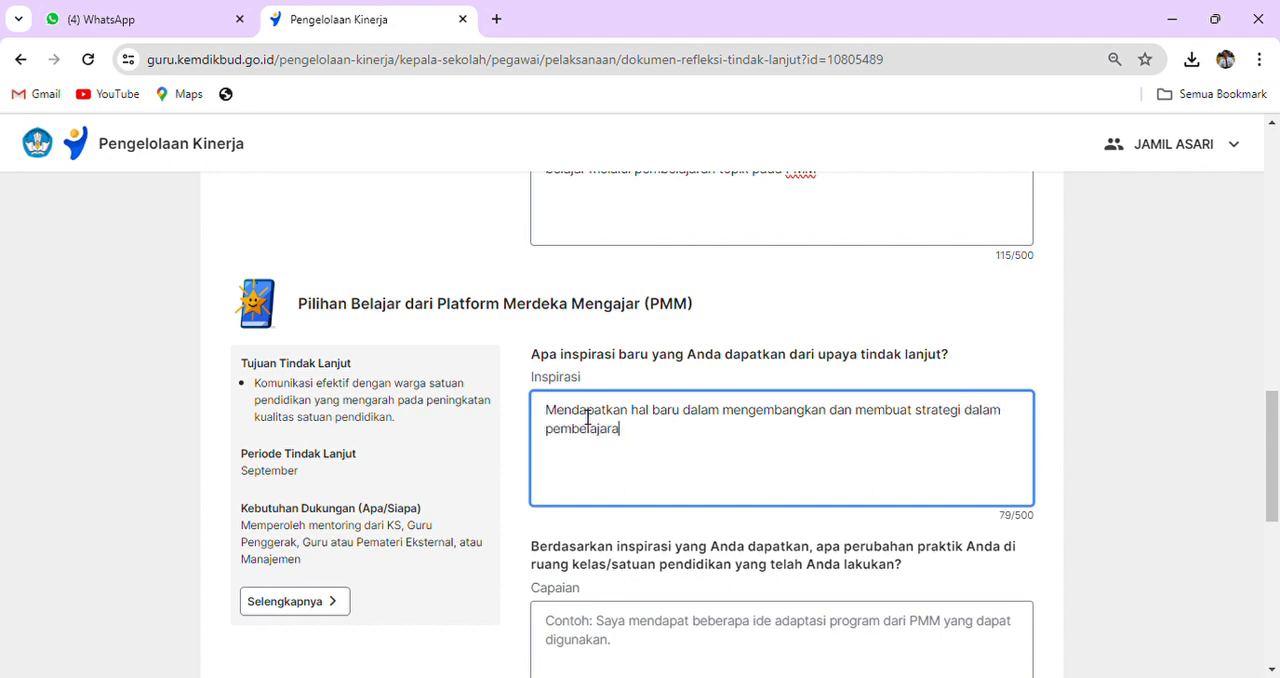
type("n yang pada peserta didik")
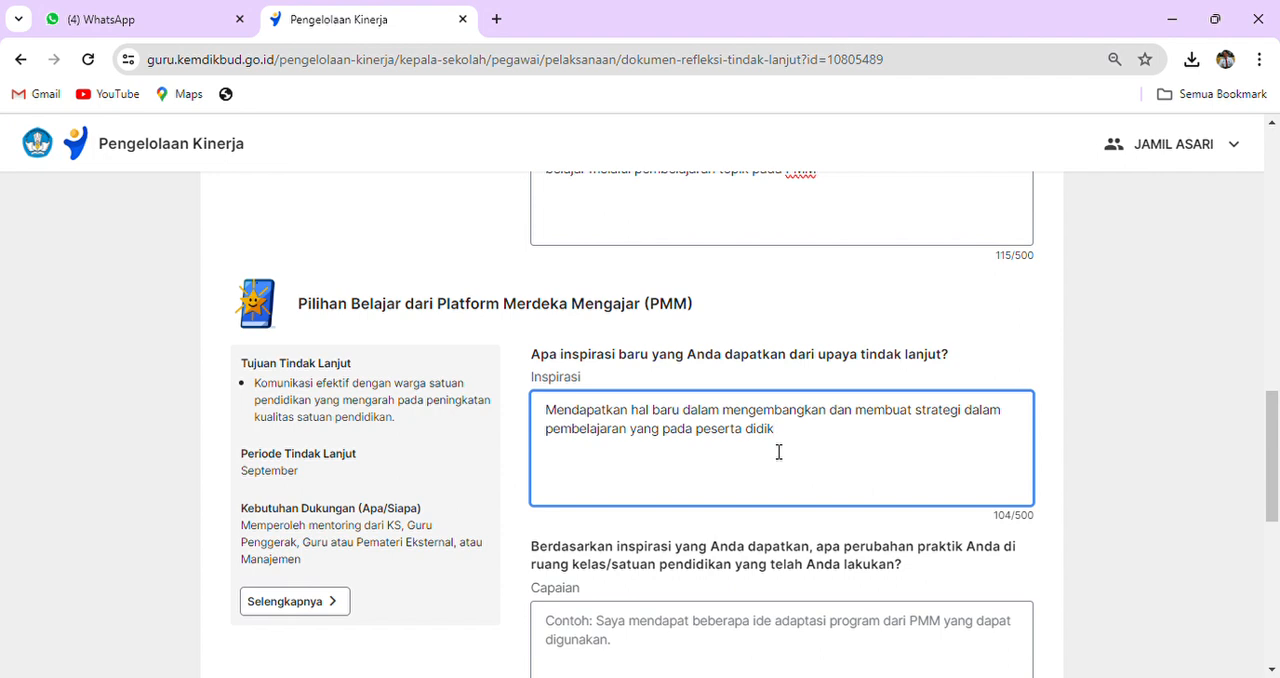
left_click_drag(447, 304, 751, 307)
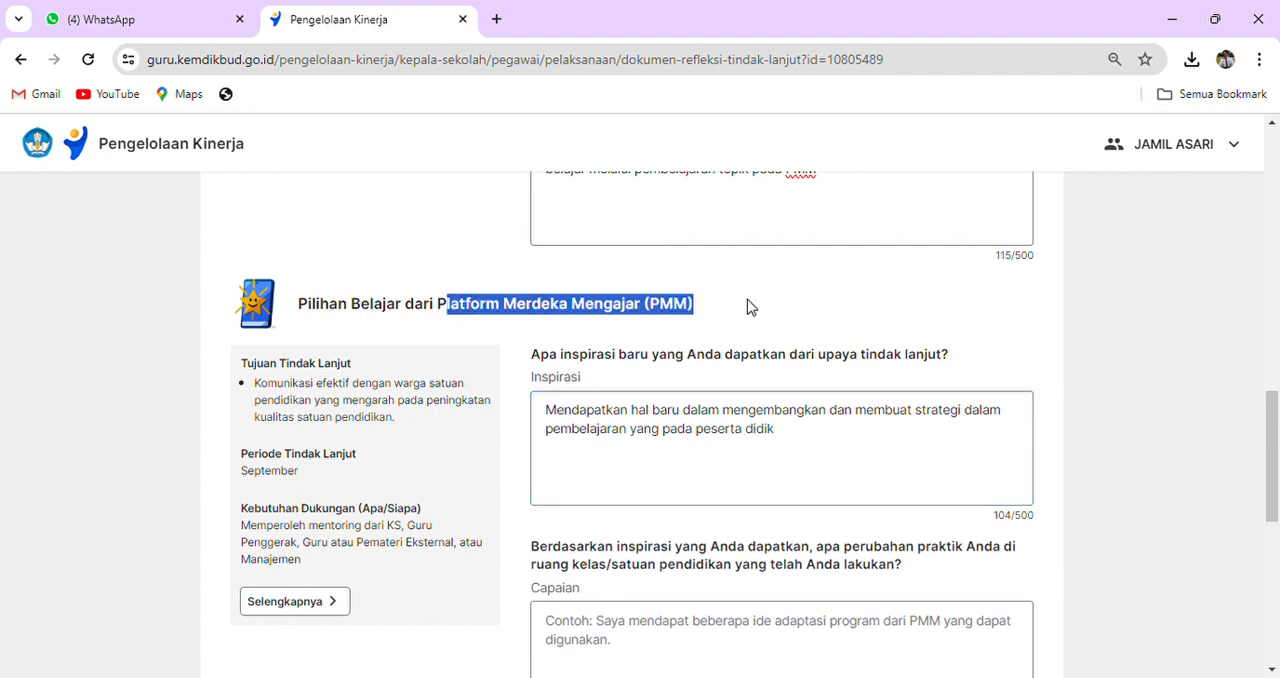
left_click(754, 349)
- Begin the PMM section's Capaian answer with "Saya mendapatkan ide untuk mengkolaborasikan pendekatan dan model pembelajaran"
scroll(754, 349, "down", 2)
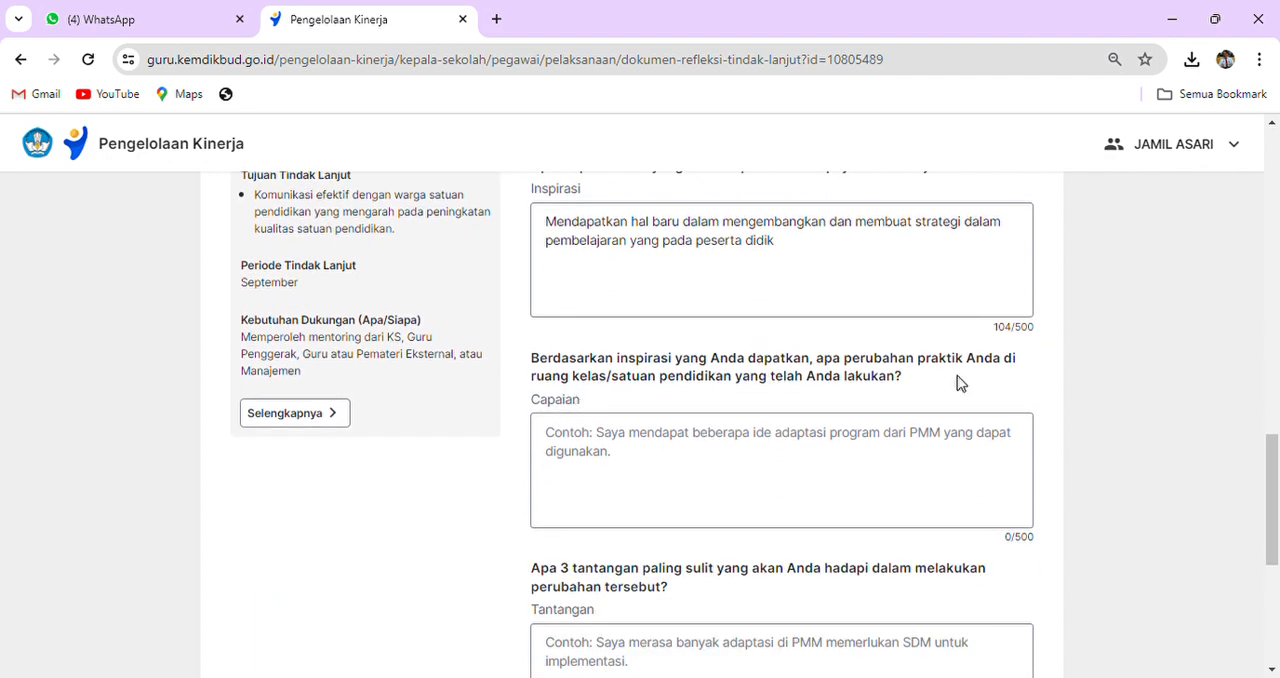
left_click(577, 443)
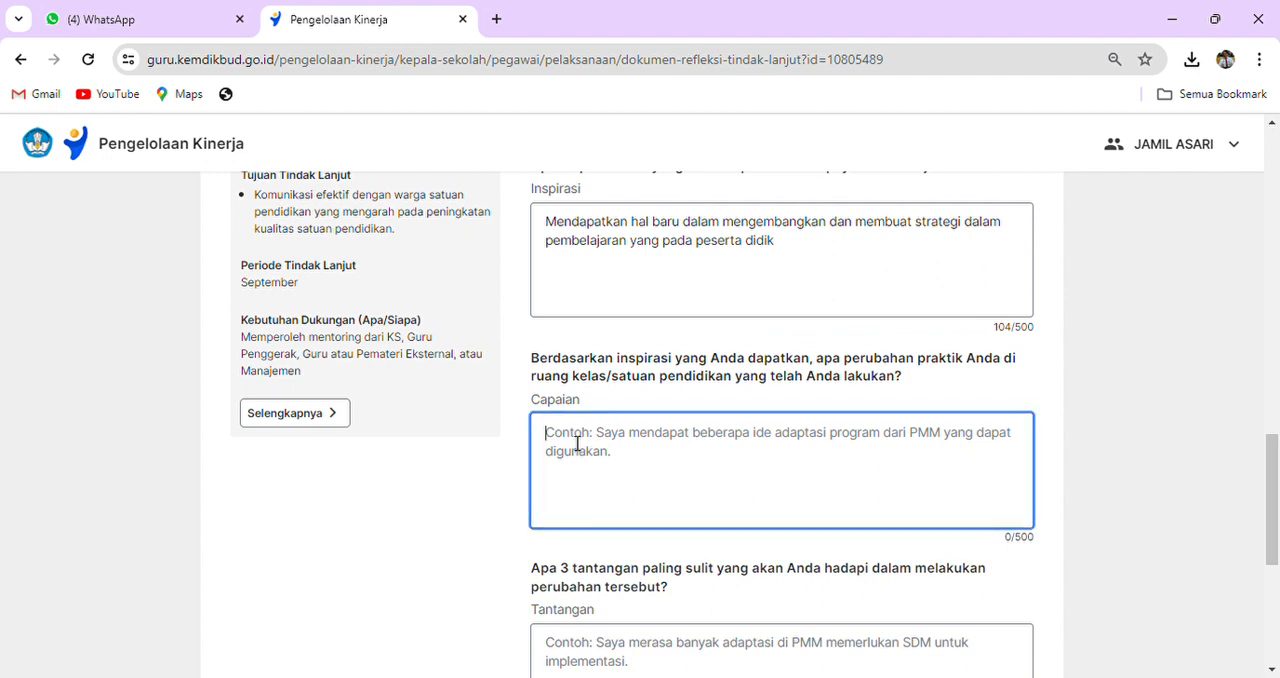
type("Saya ")
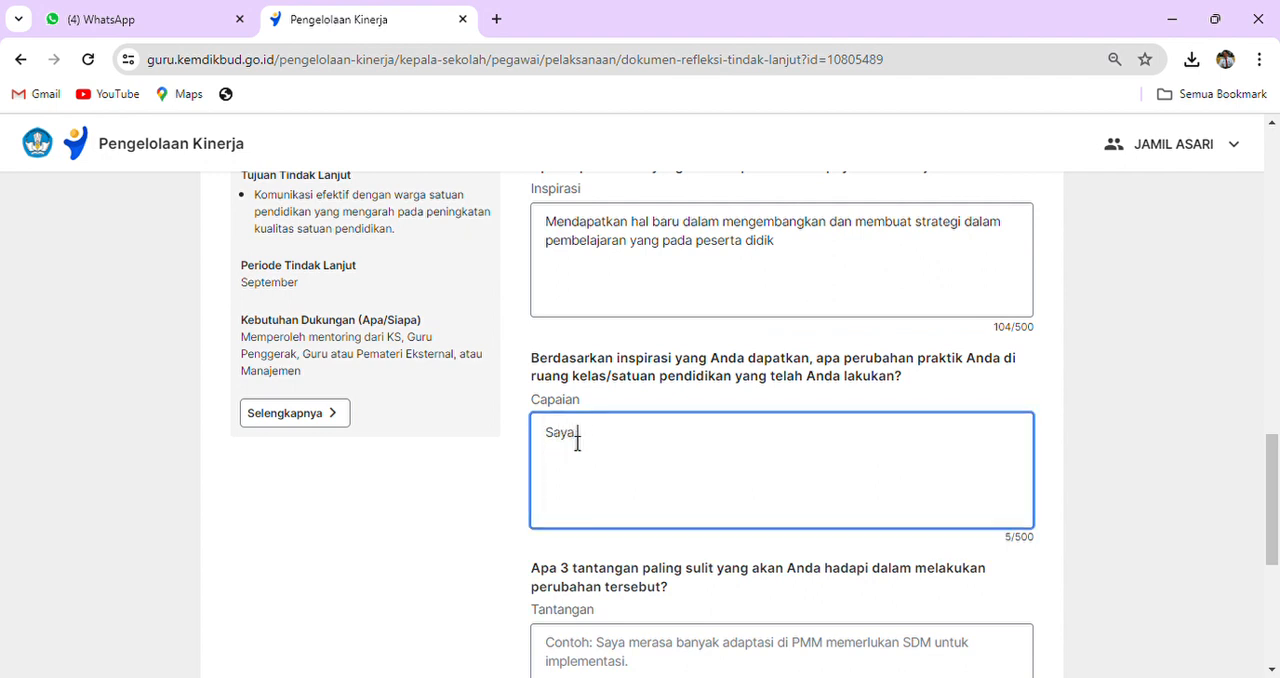
type("mendapatkan ide untuk men")
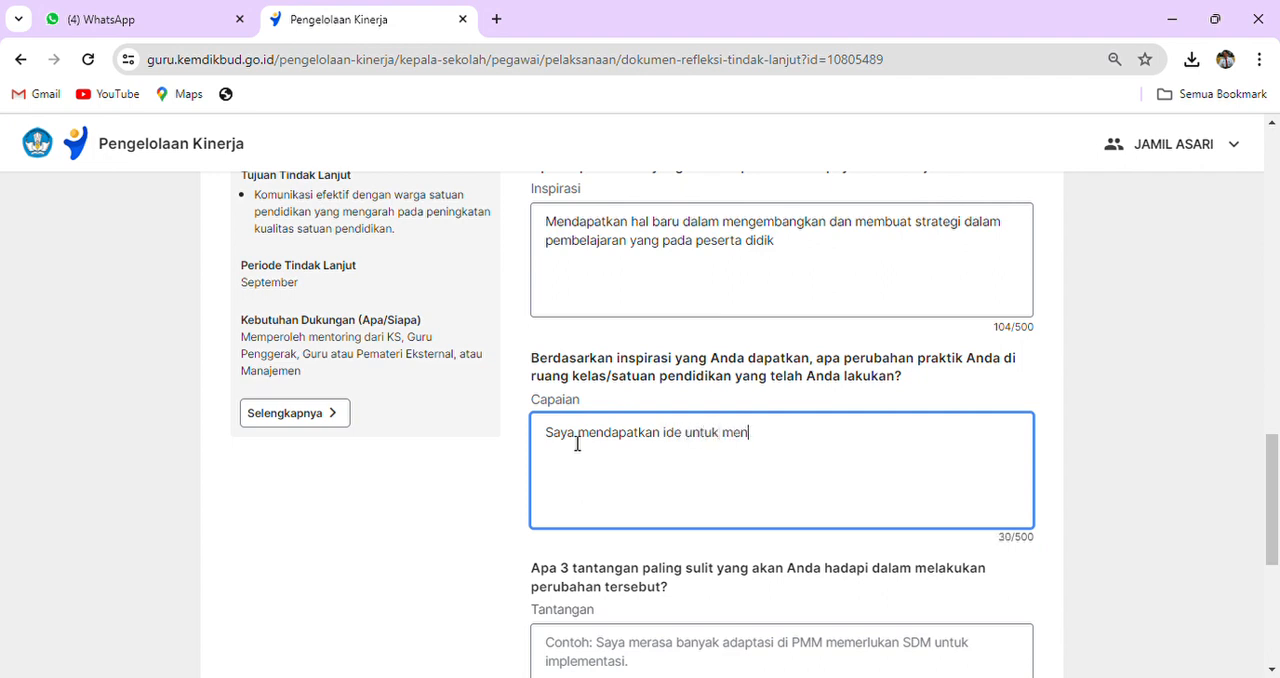
type("gkolaborasikan pen")
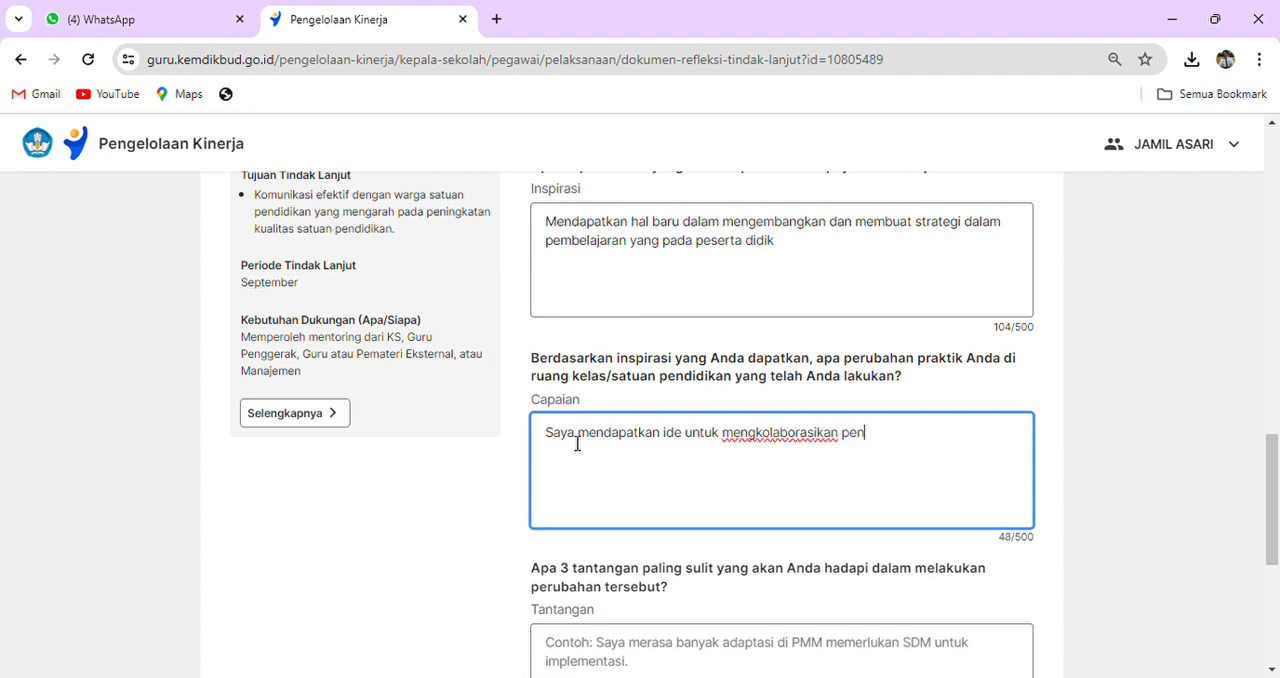
type("dekatan, model")
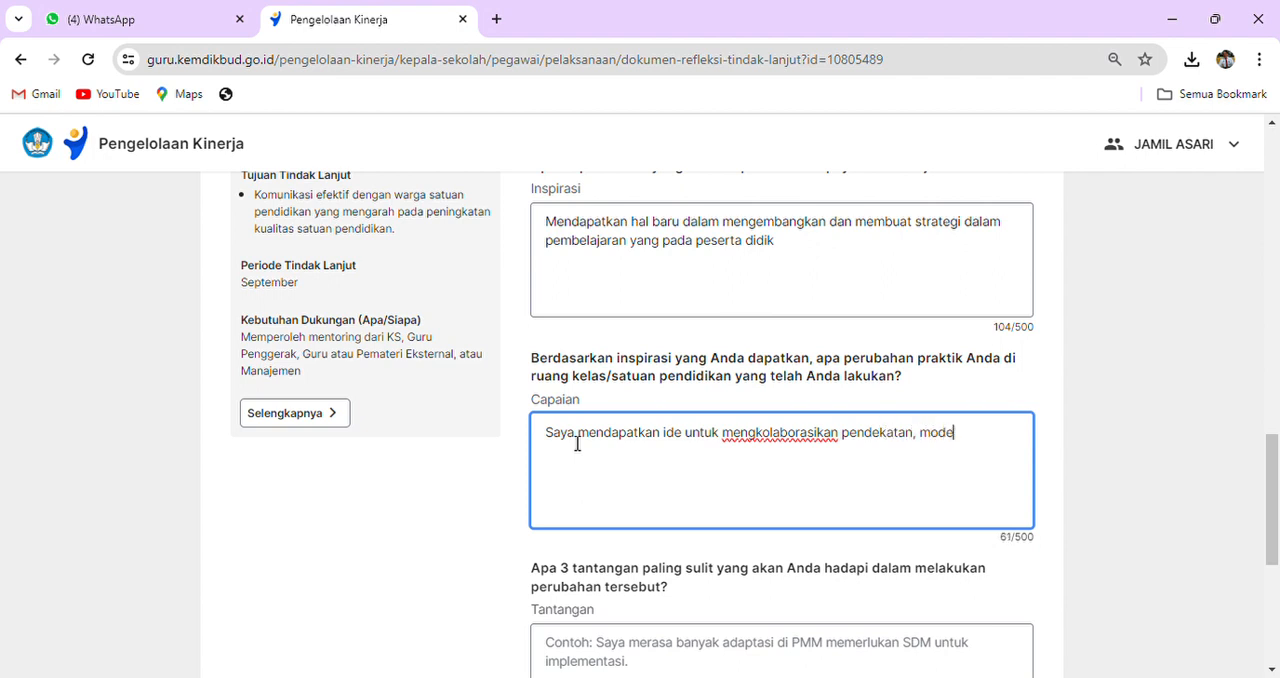
key("BackSpace")
key("BackSpace")
key("BackSpace")
key("BackSpace")
key("BackSpace")
key("BackSpace")
key("BackSpace")
type("dan model pe")
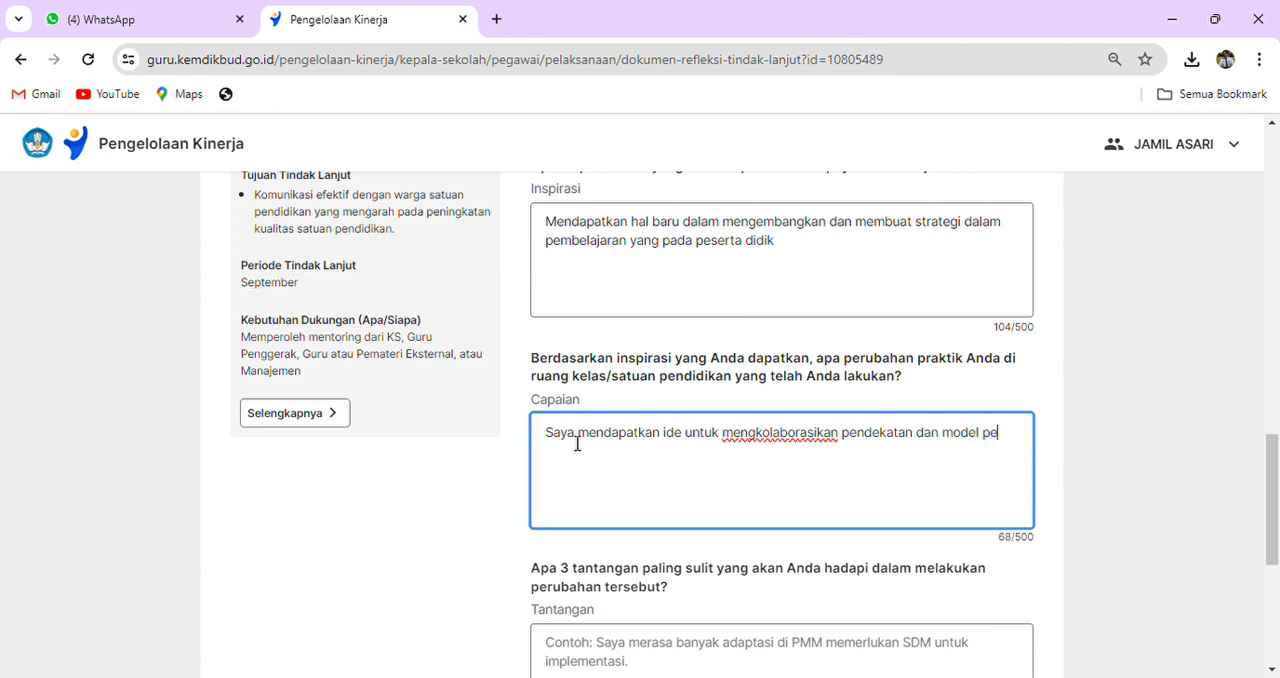
type("mbelajaran yang menar")
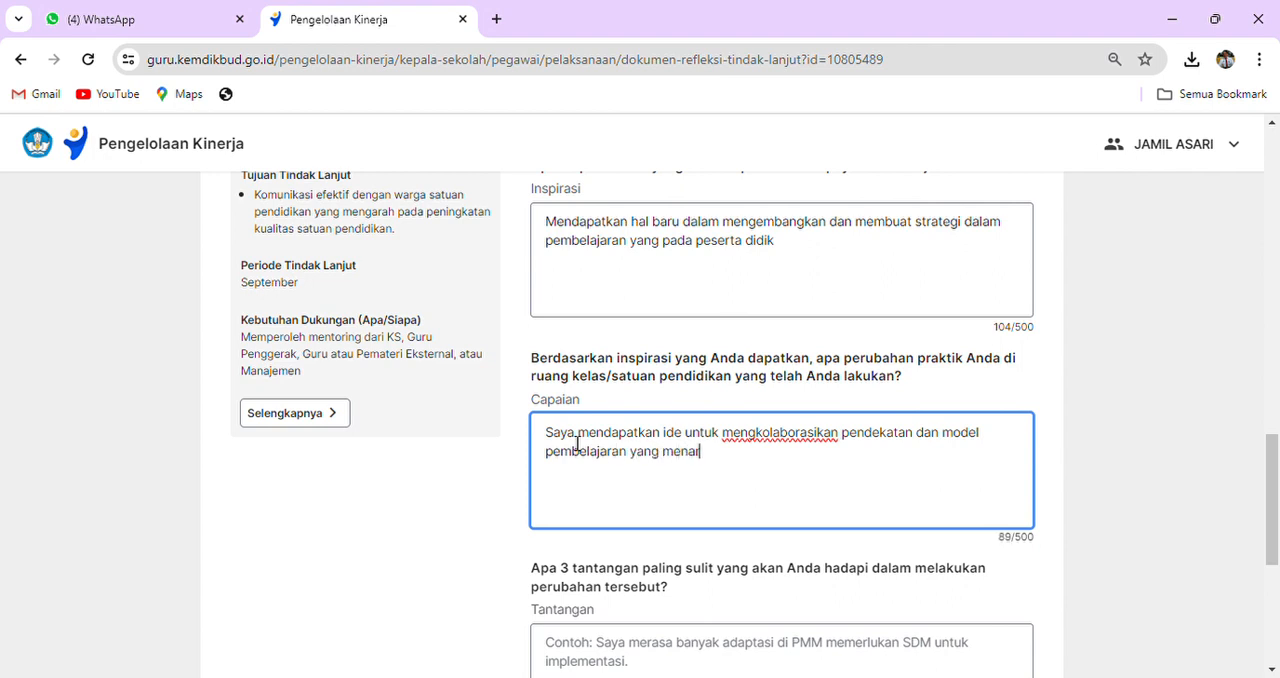
type("ik yang ikuti dengan a")
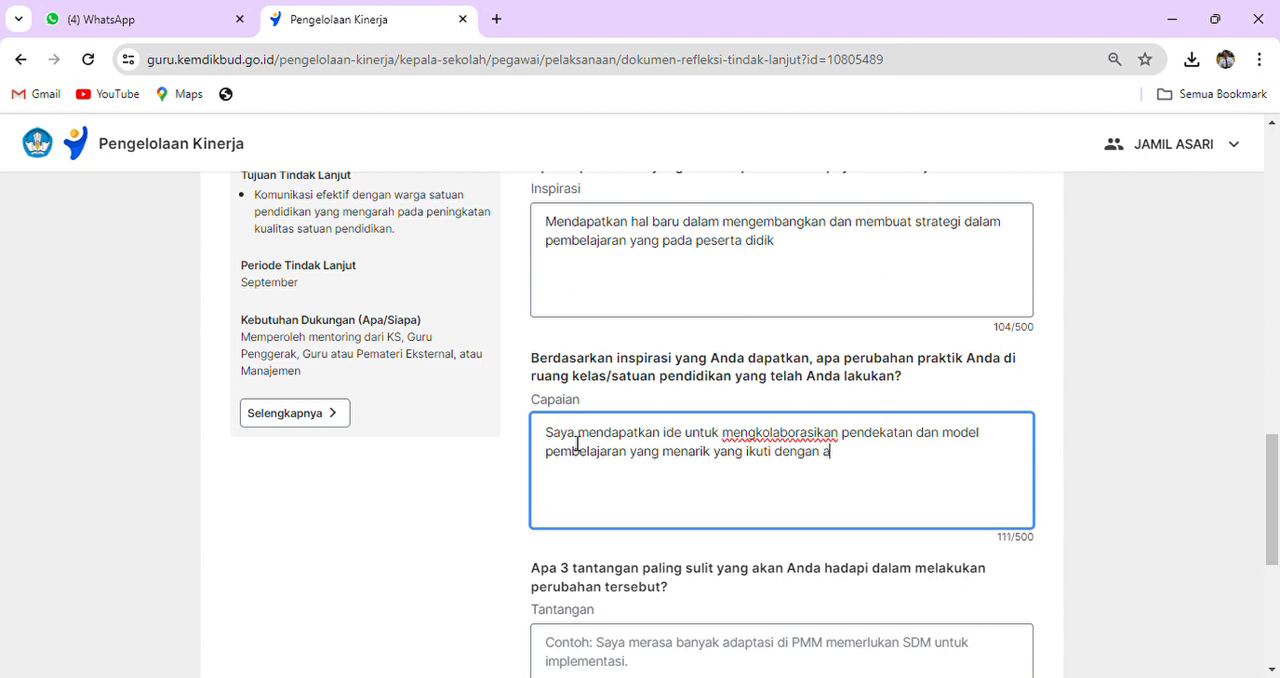
type("sesmen ")
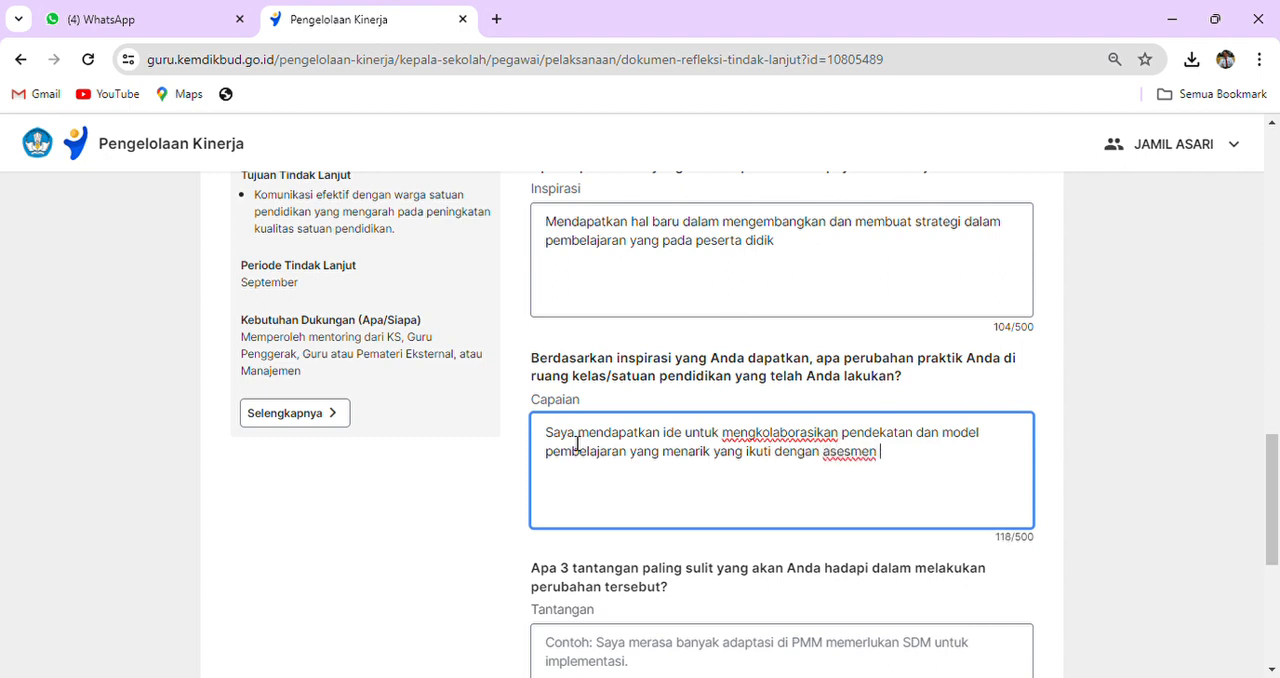
type("diagnostik")
- Replace the word "ikuti" in the PMM section's Capaian answer with "diawali"
left_click_drag(773, 455, 746, 455)
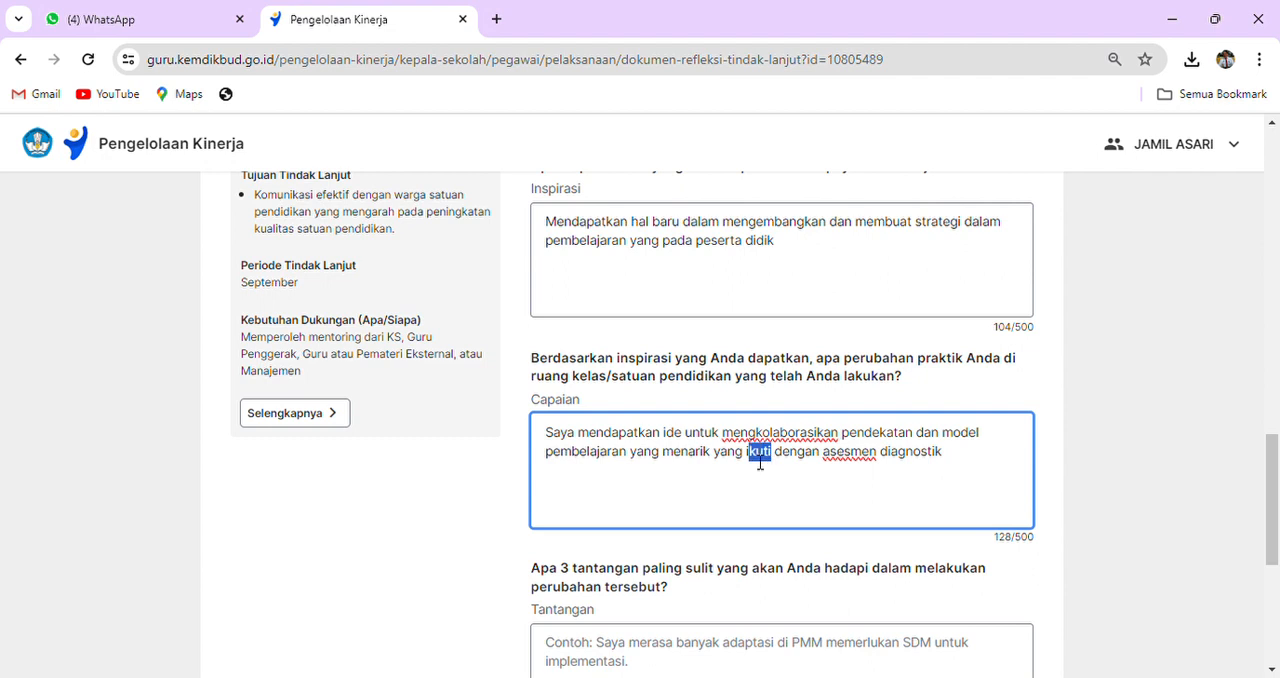
type("diawal")
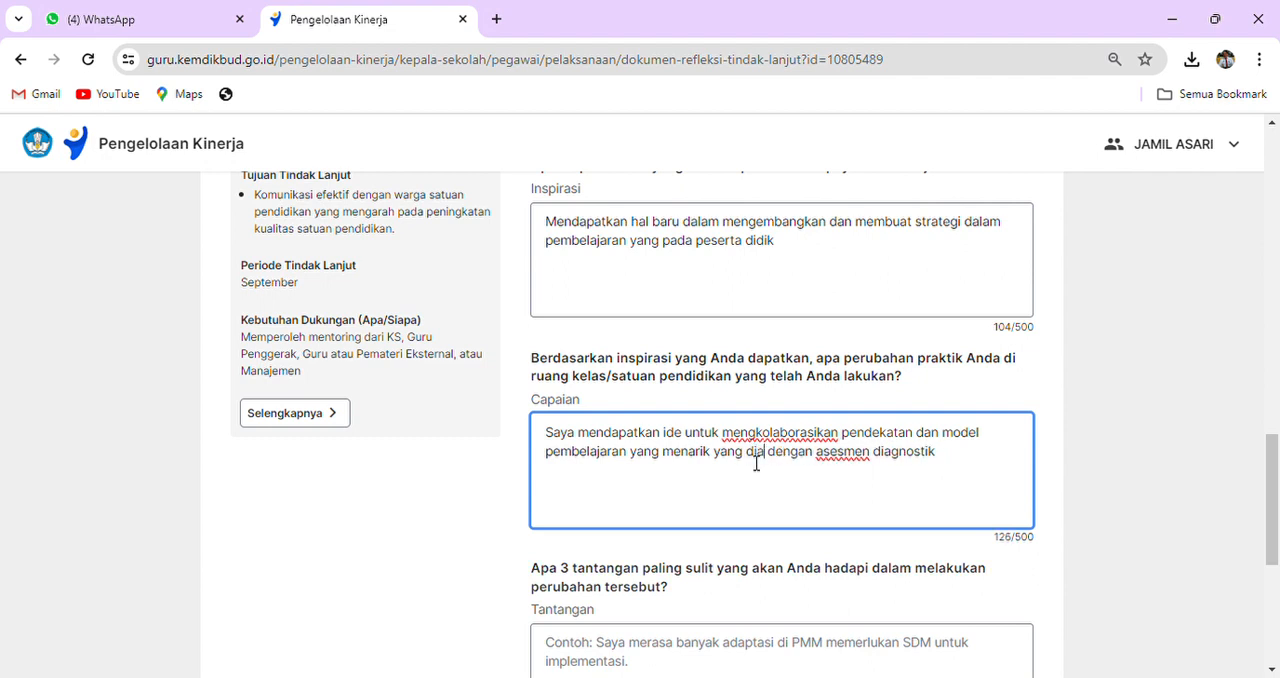
type("i")
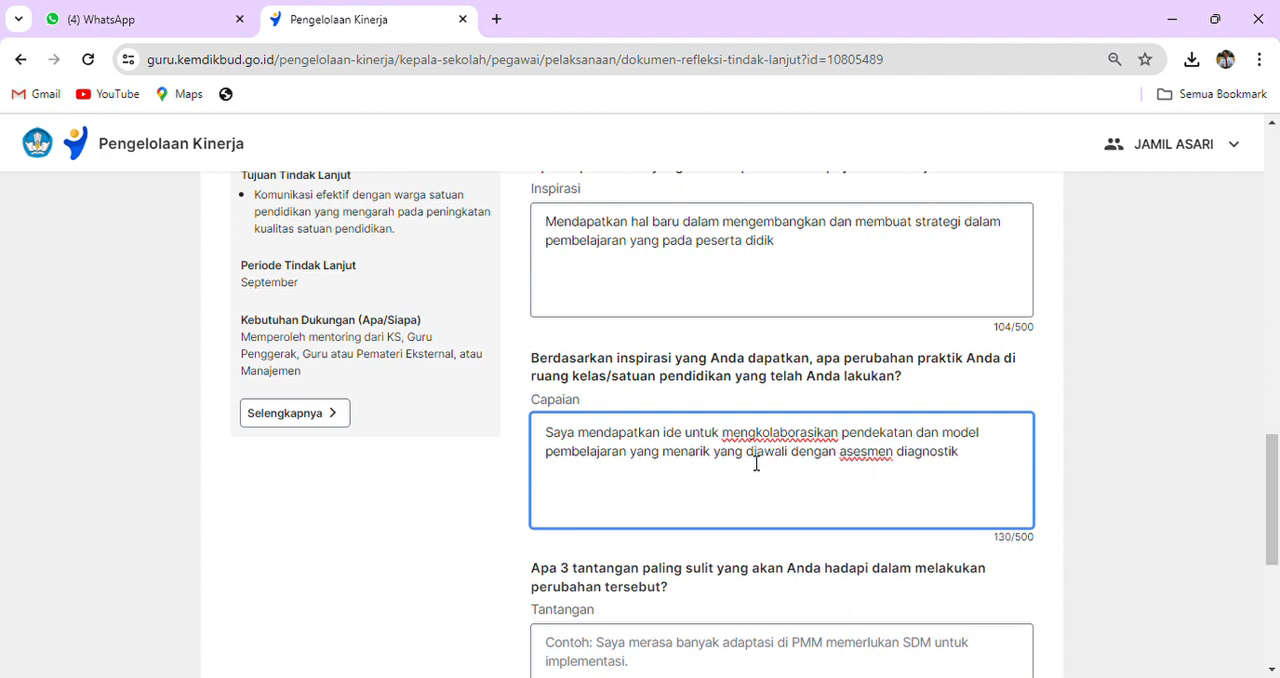
left_click(997, 463)
scroll(910, 485, "down", 2)
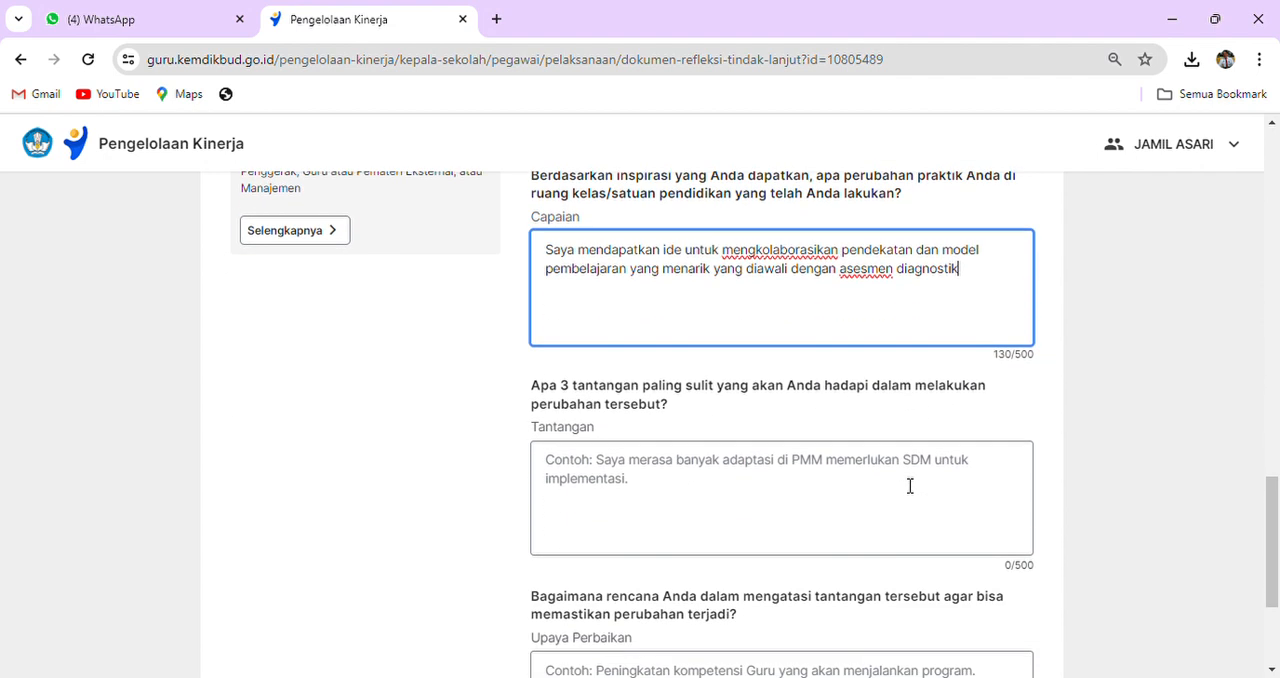
left_click(576, 464)
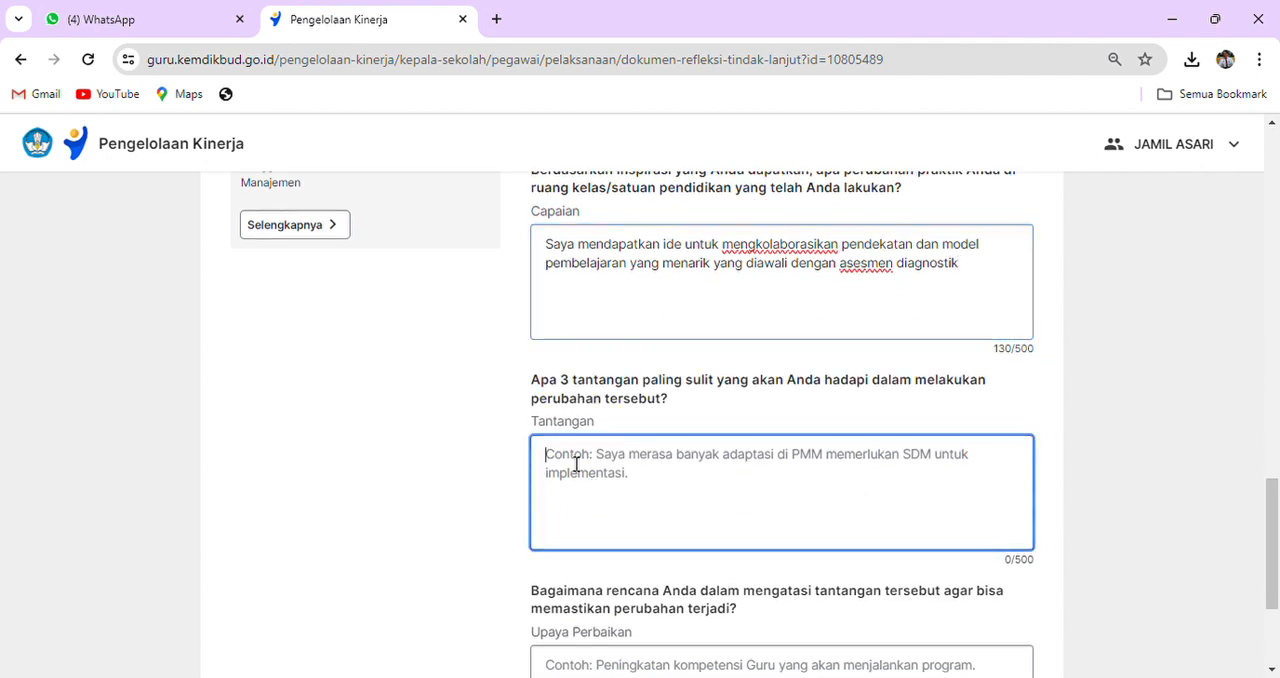
type("Saya ")
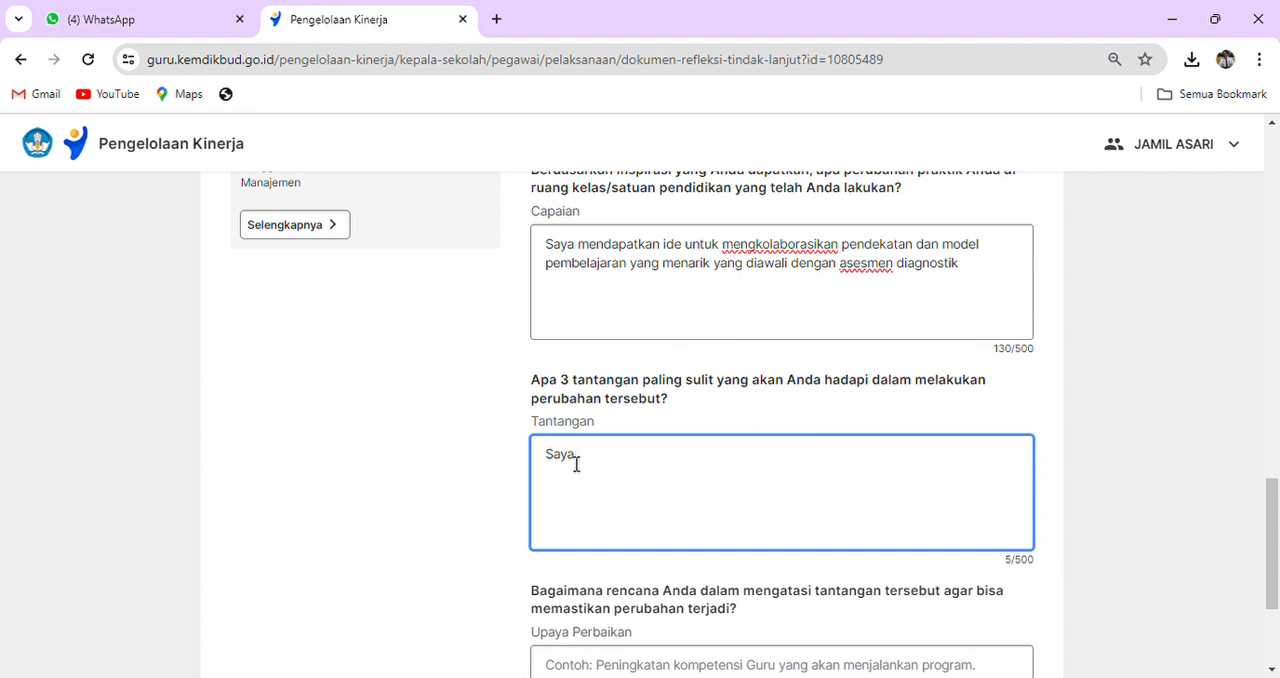
type("merasa ter")
key("BackSpace")
key("BackSpace")
key("BackSpace")
key("BackSpace")
key("BackSpace")
key("BackSpace")
key("BackSpace")
key("BackSpace")
key("BackSpace")
key("BackSpace")
key("BackSpace")
key("BackSpace")
key("BackSpace")
key("BackSpace")
key("BackSpace")
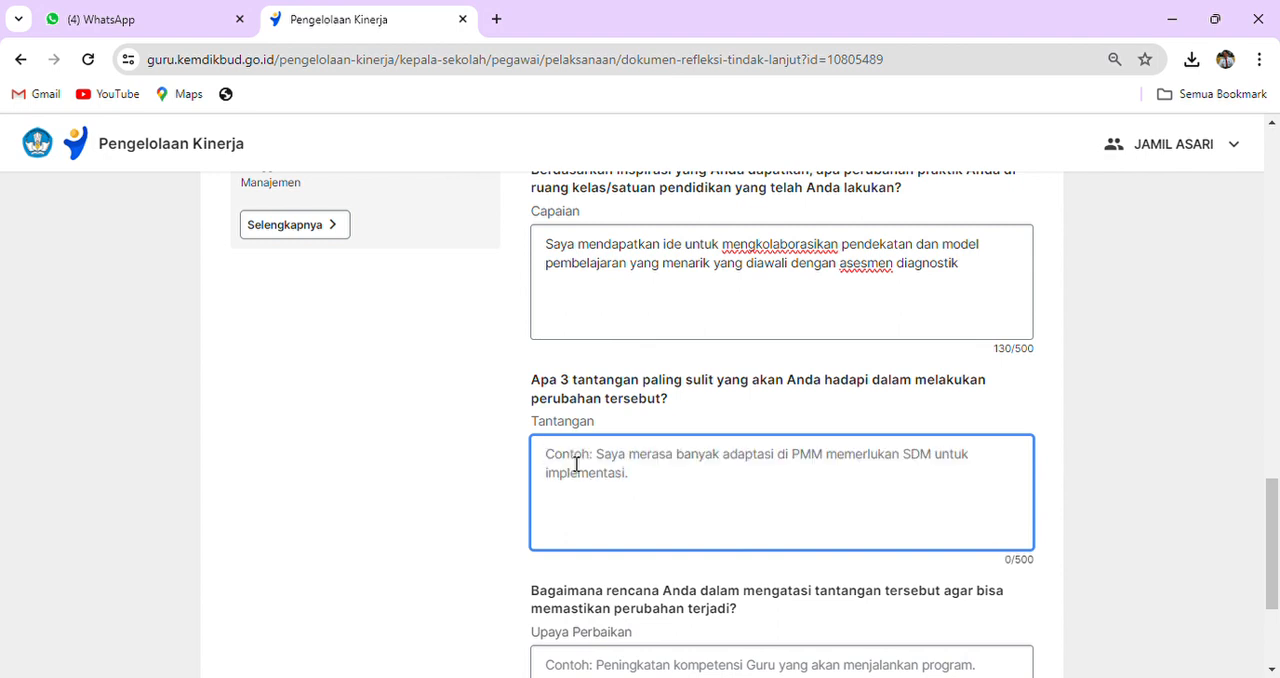
- Answer Tantangan in the PMM section with "Saya merasa harus banyak belajar dan memahami praktik baik yang ada di PMM tentang pembelajaran"
type("Saya m")
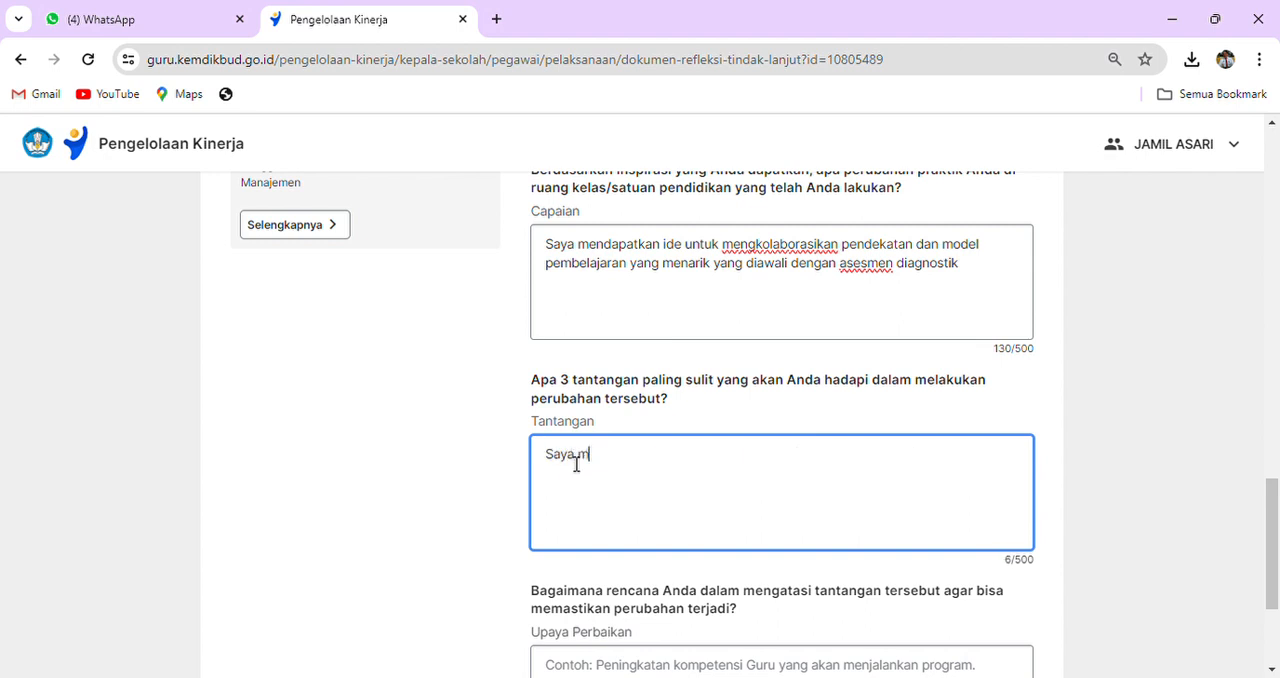
type("erasa haru")
type("s banyak belaja")
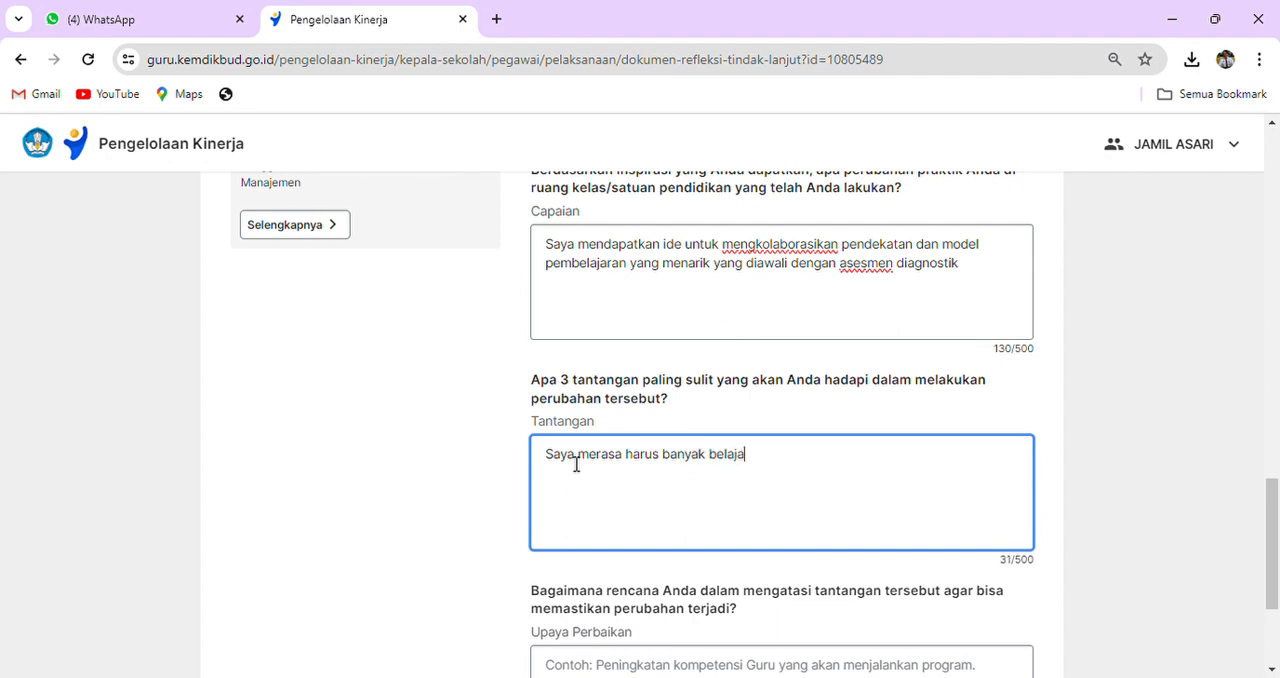
type("r dan memahami praktik")
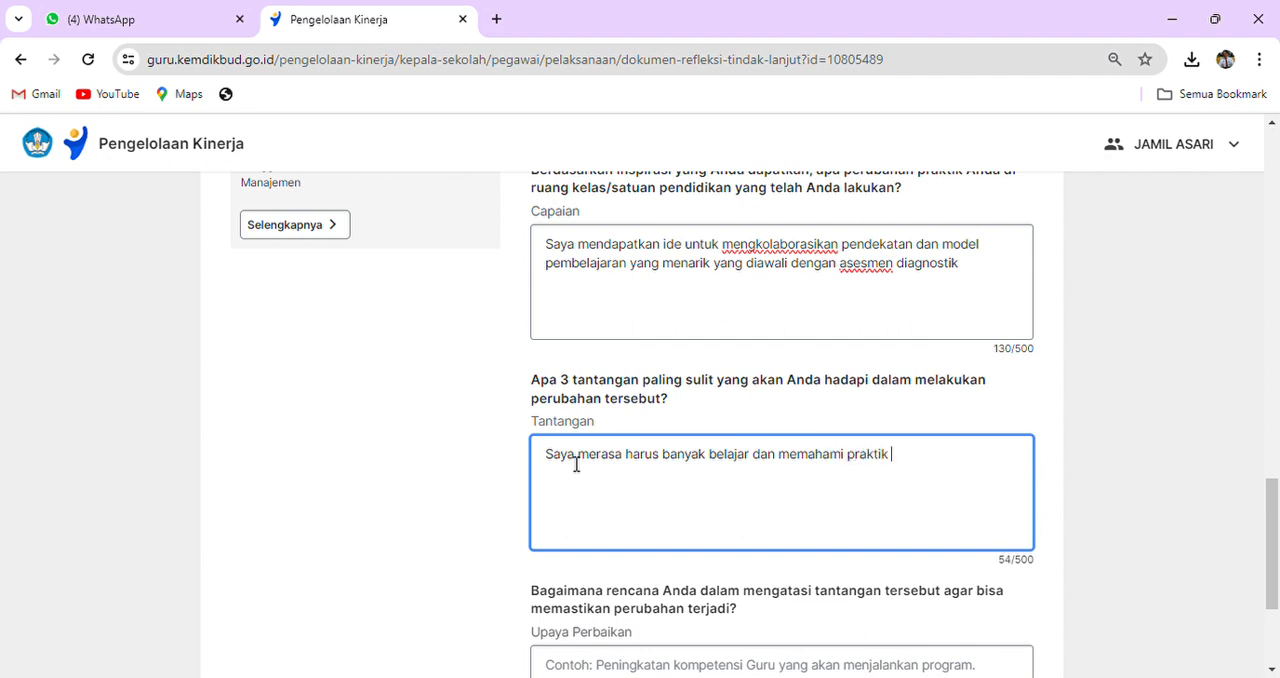
type(" baik yang di ada ")
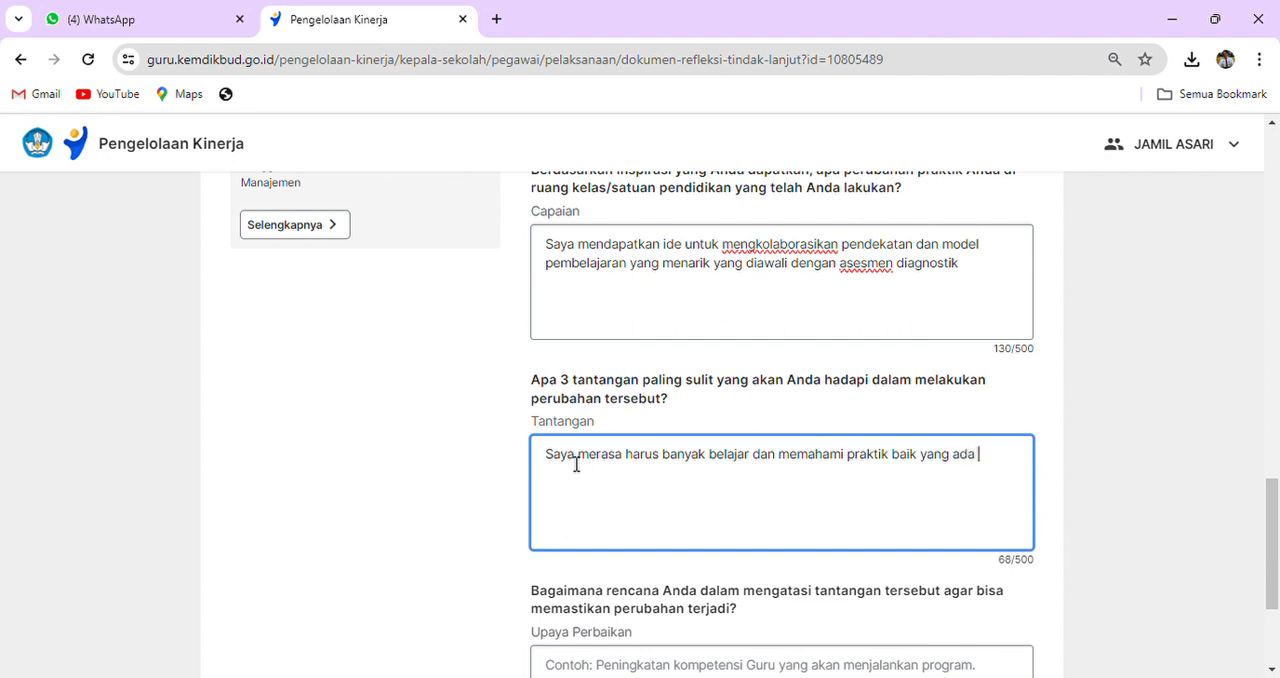
type("di PMM tentang pembelajaran")
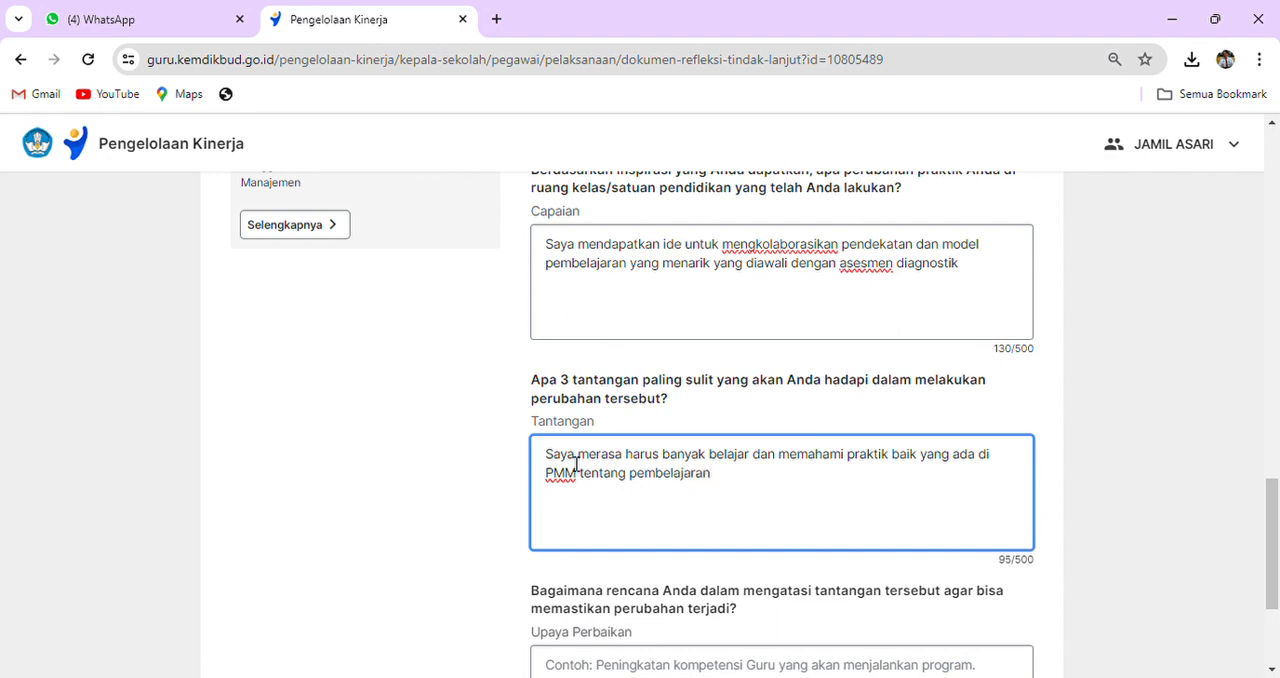
scroll(576, 463, "down", 2)
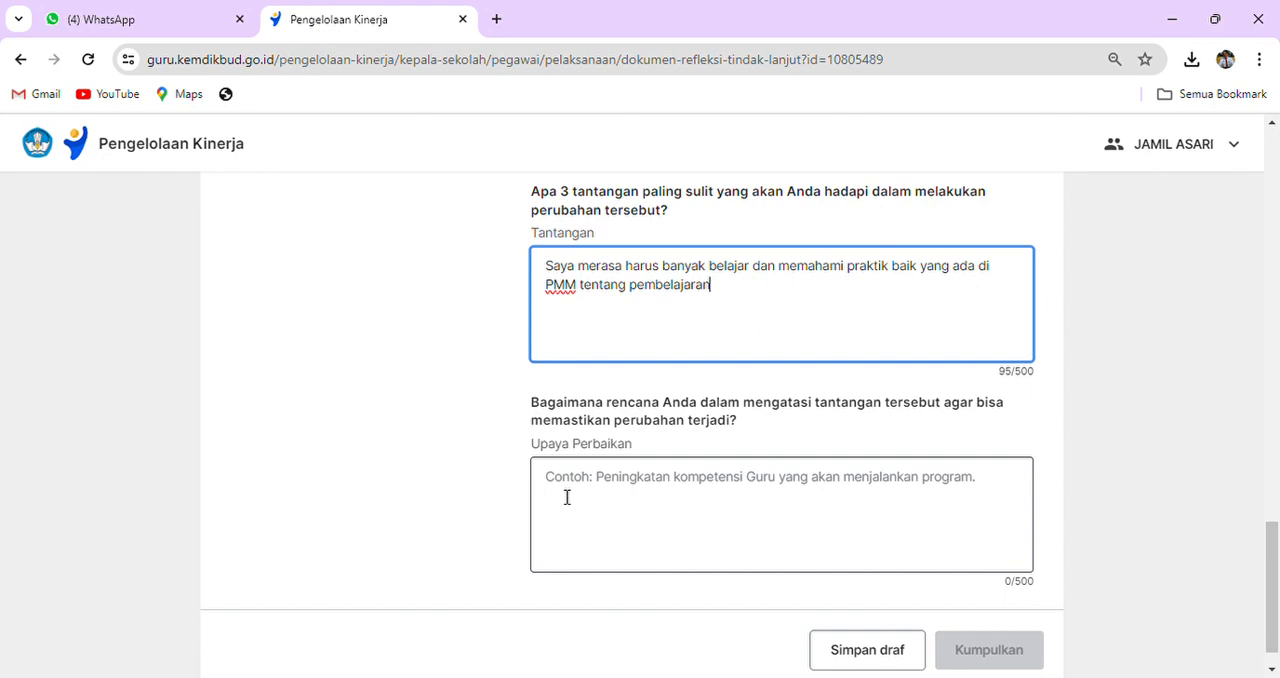
scroll(717, 443, "up", 4)
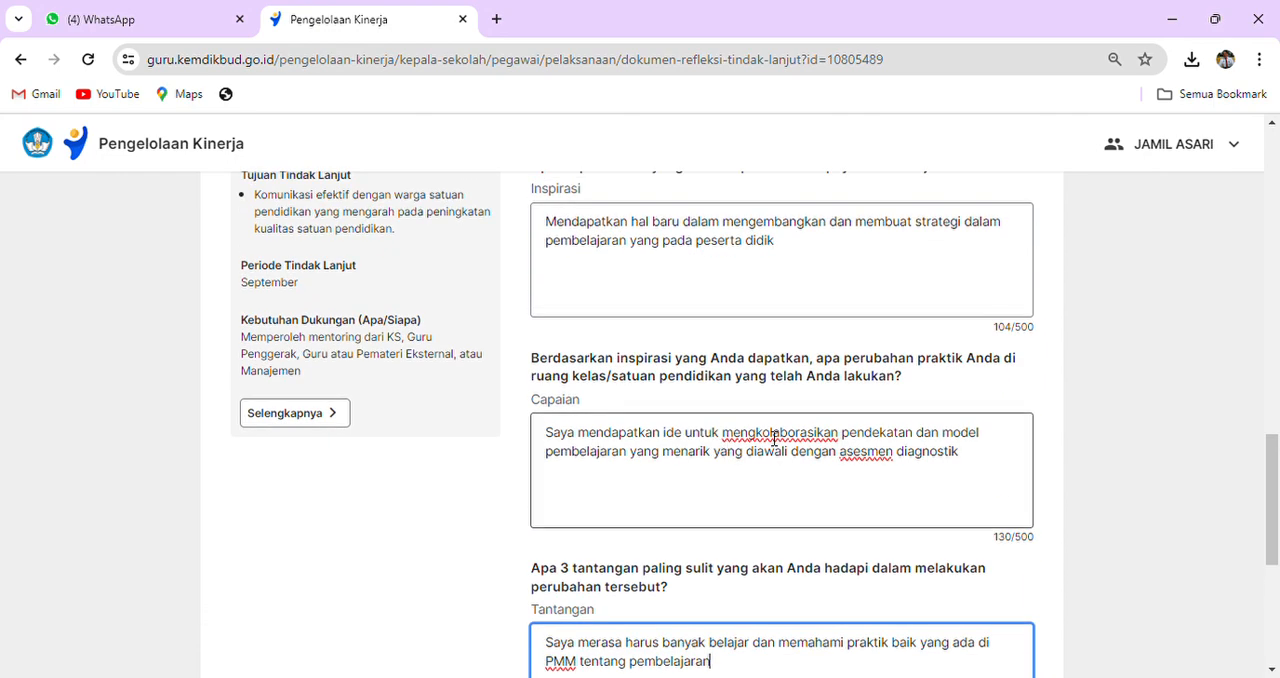
scroll(774, 438, "up", 1)
scroll(774, 438, "down", 2)
scroll(774, 438, "up", 4)
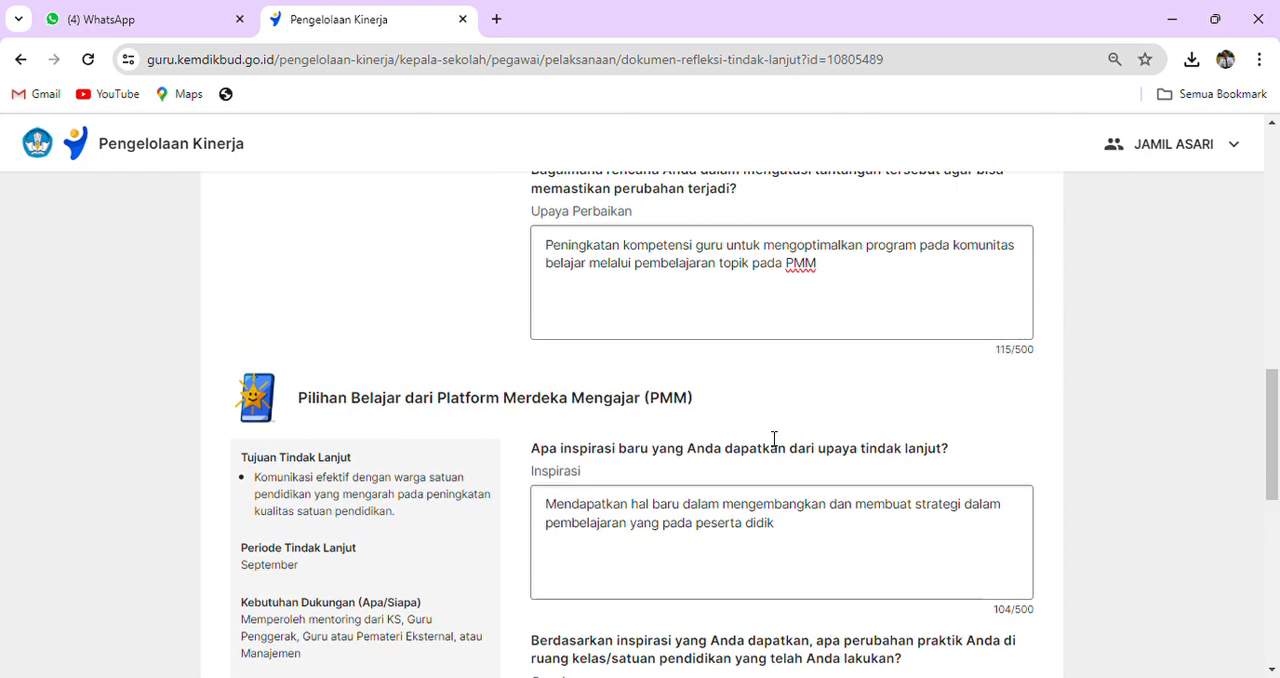
- Copy the Upaya Perbaikan answer from the section just above into the PMM section's Upaya Perbaikan field
left_click_drag(545, 246, 852, 267)
key("ctrl+c")
key("BackSpace")
scroll(831, 326, "down", 1)
left_click(697, 440)
key("ctrl+v")
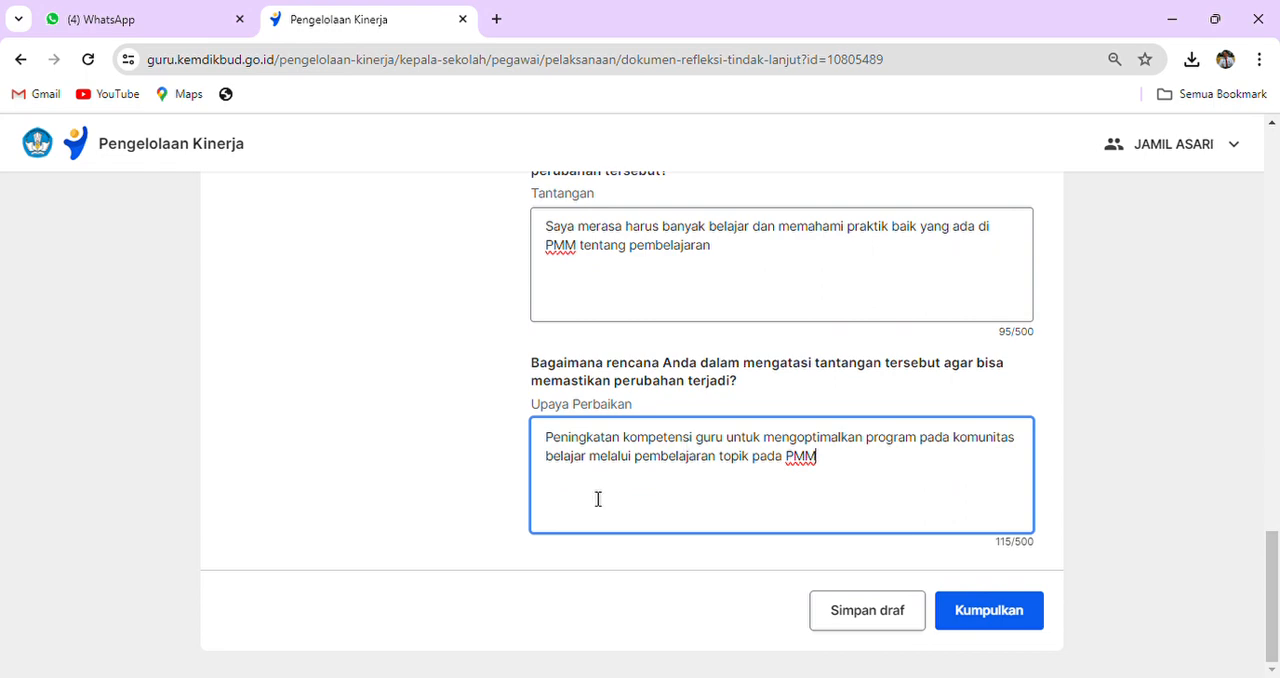
scroll(626, 384, "up", 8)
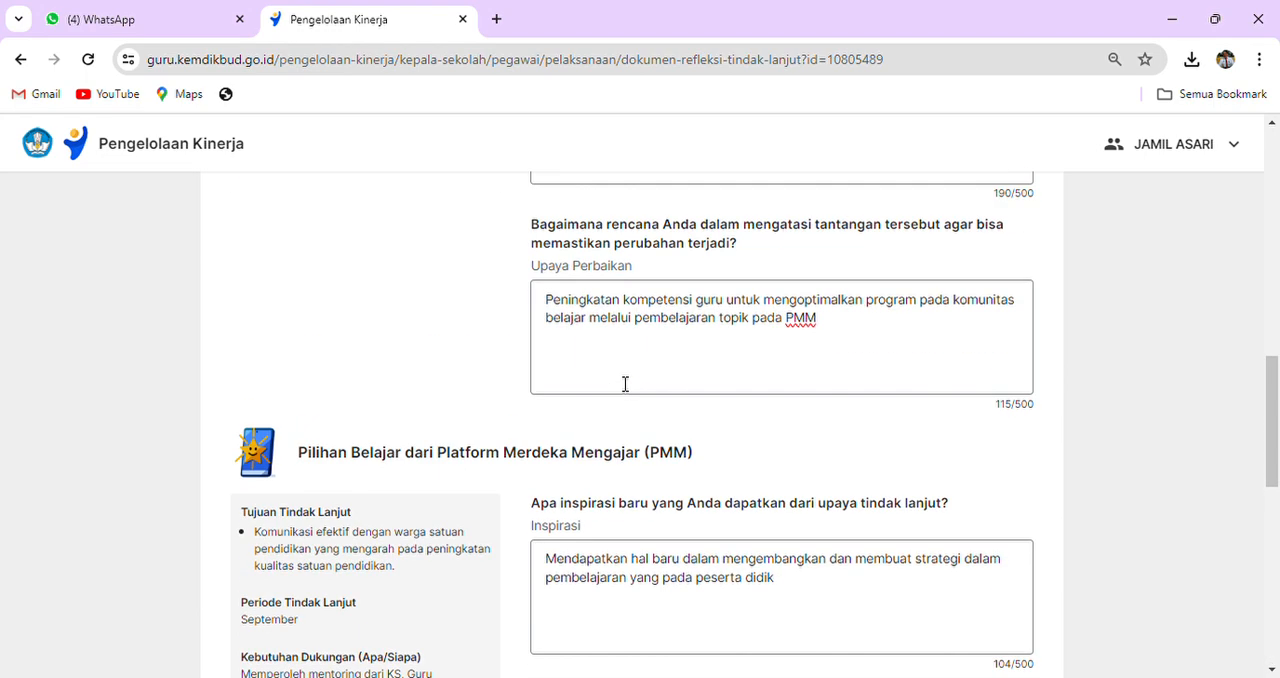
scroll(626, 380, "up", 5)
scroll(616, 382, "down", 10)
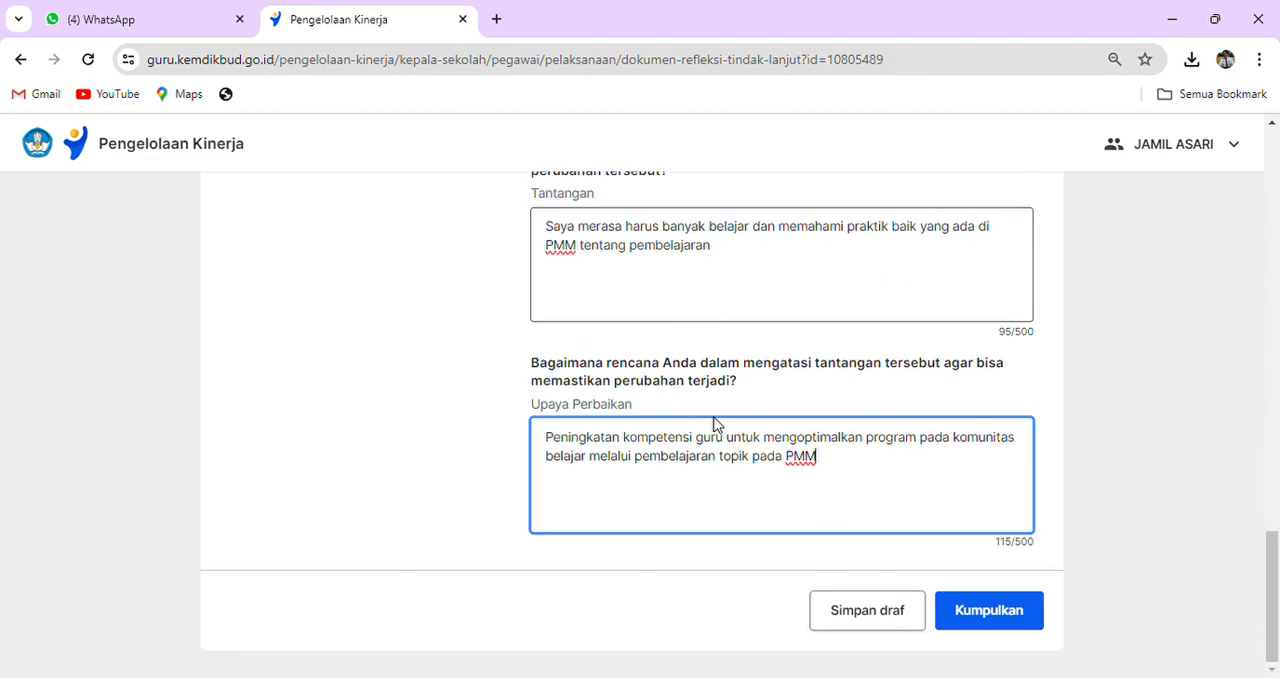
left_click(877, 614)
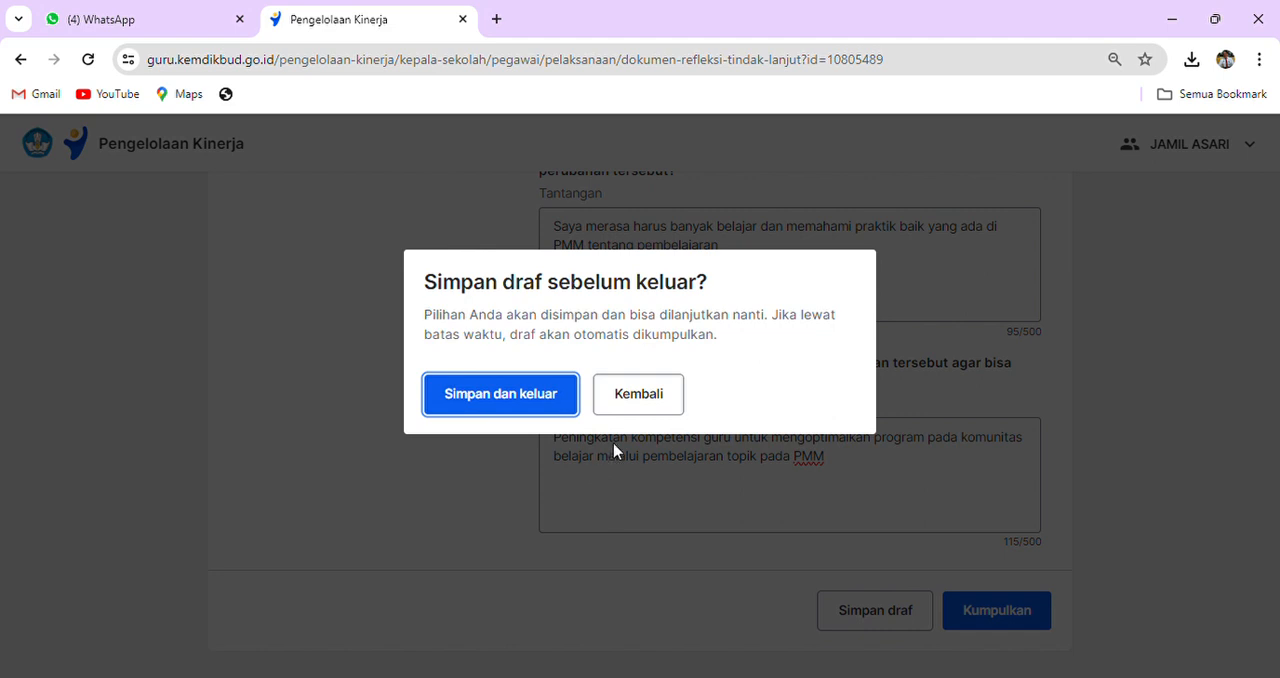
left_click(630, 392)
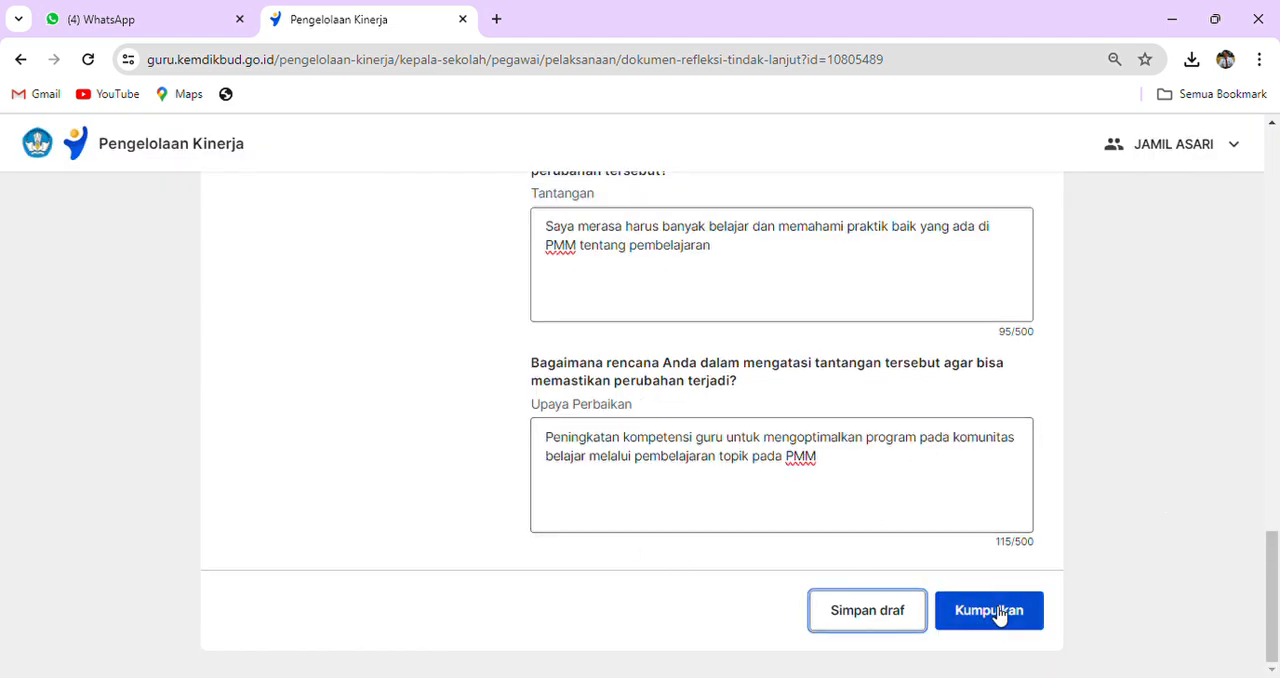
left_click(995, 612)
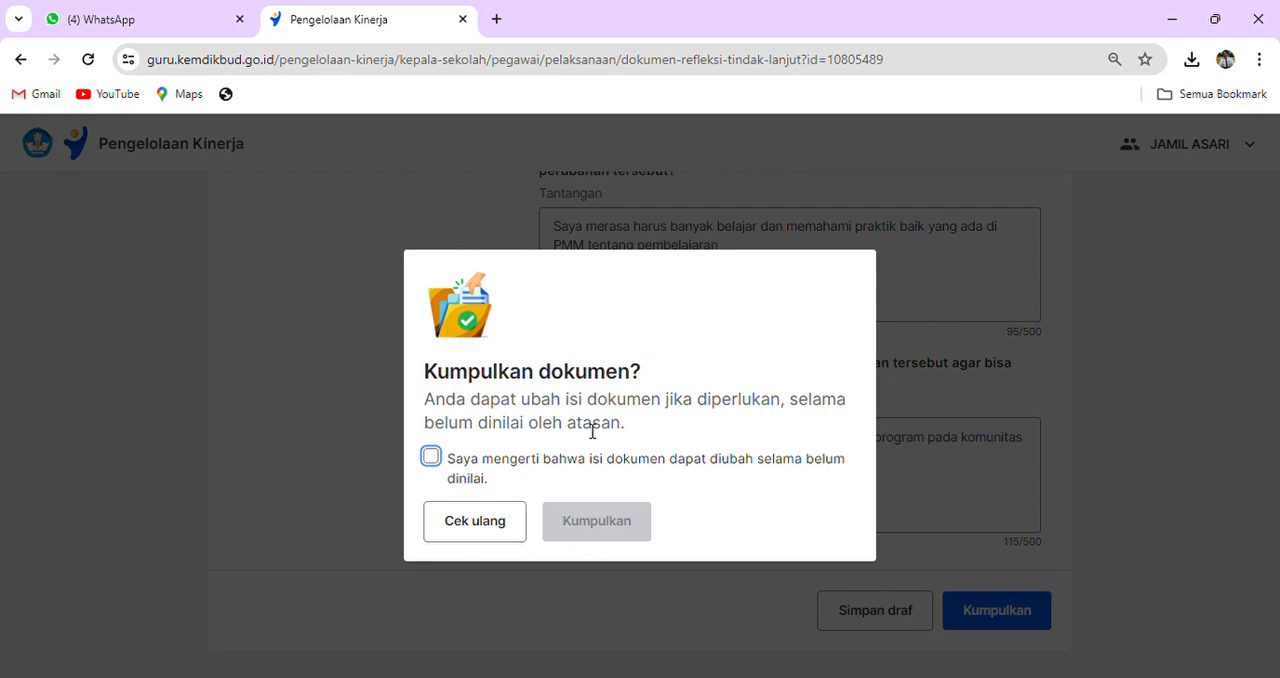
left_click(488, 524)
- Review the answers across the sections of the Formulir Refleksi Tindak Lanjut
scroll(749, 373, "up", 3)
scroll(749, 371, "down", 3)
scroll(740, 373, "up", 5)
scroll(700, 340, "down", 3)
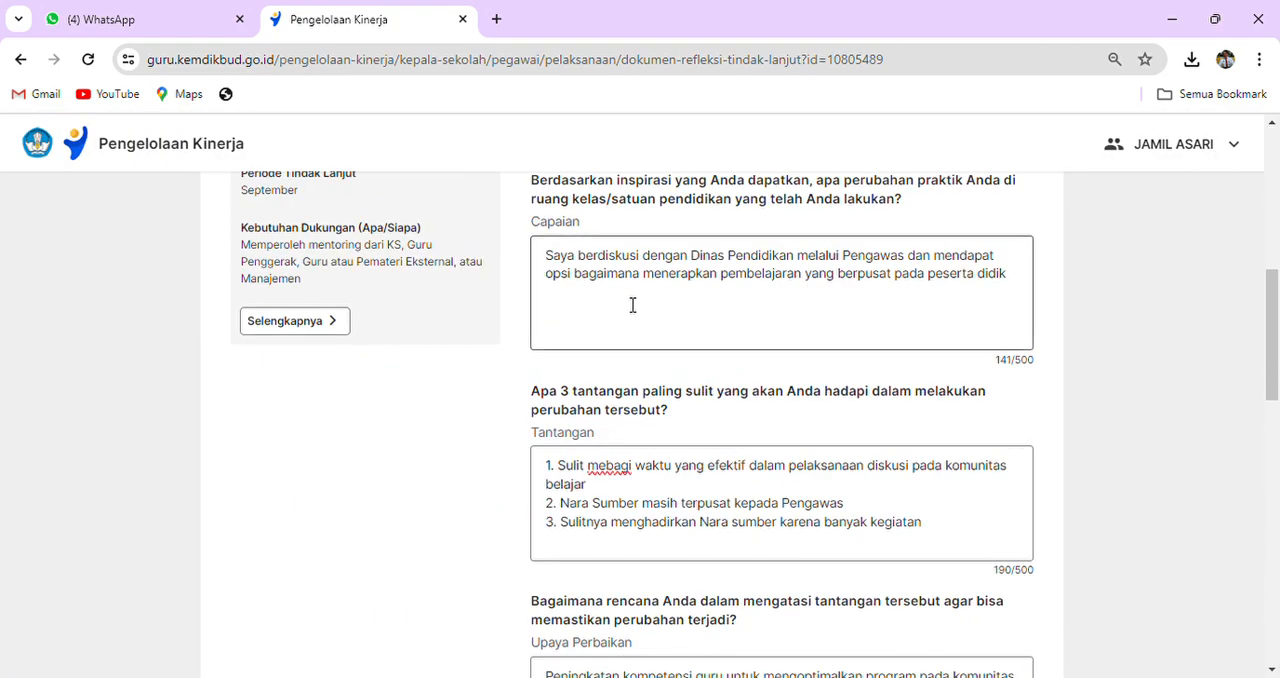
scroll(483, 389, "down", 10)
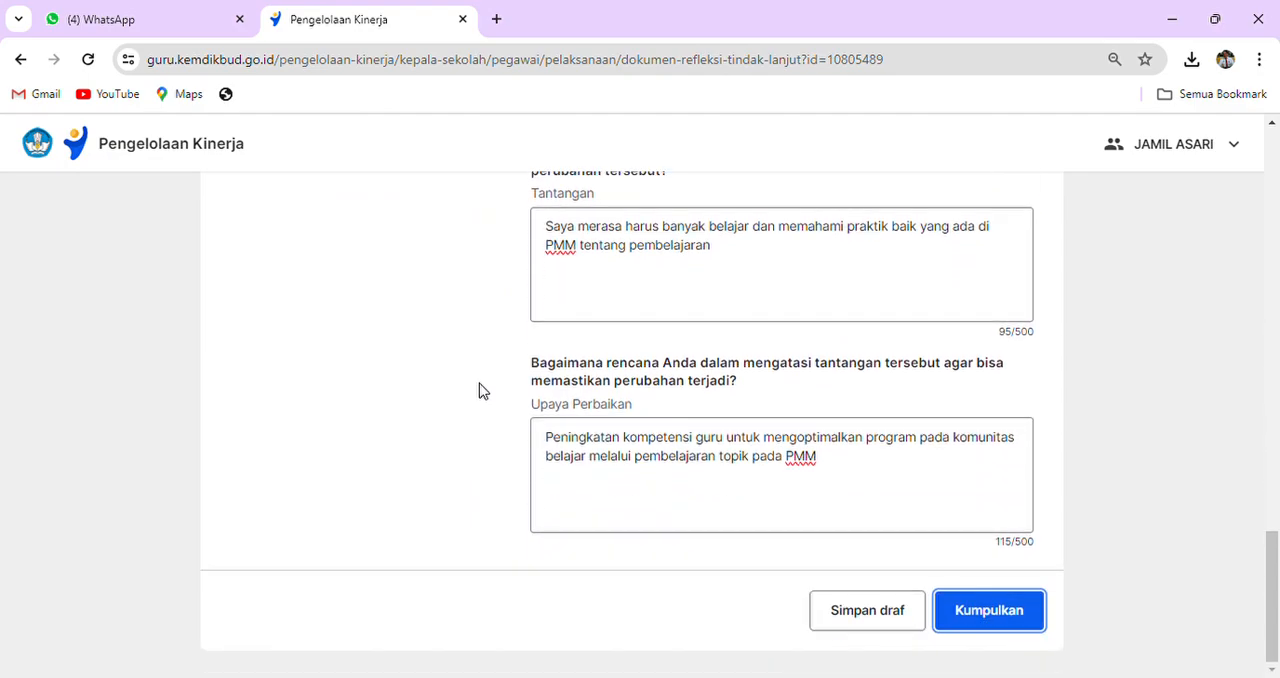
scroll(480, 390, "up", 10)
scroll(478, 391, "down", 3)
scroll(478, 391, "up", 5)
scroll(482, 392, "down", 10)
scroll(372, 316, "up", 4)
scroll(371, 314, "down", 4)
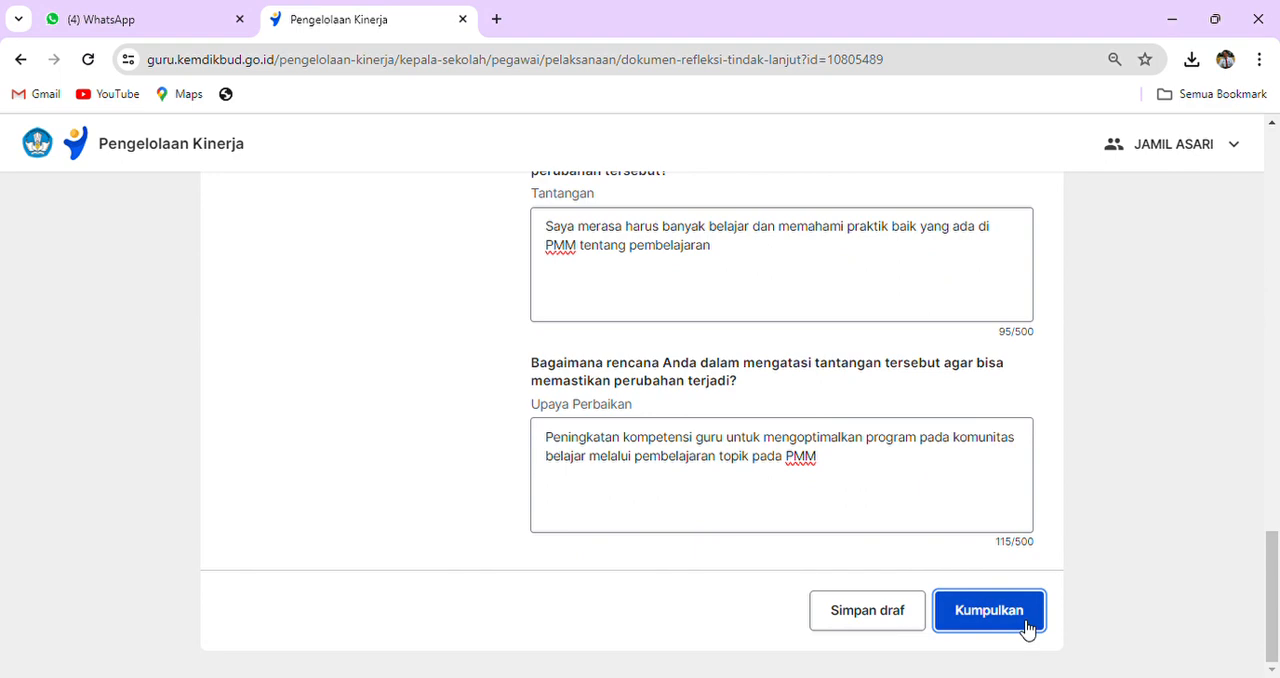
- Save the Dokumen Refleksi Tindak Lanjut as a draft and exit the form
left_click(892, 612)
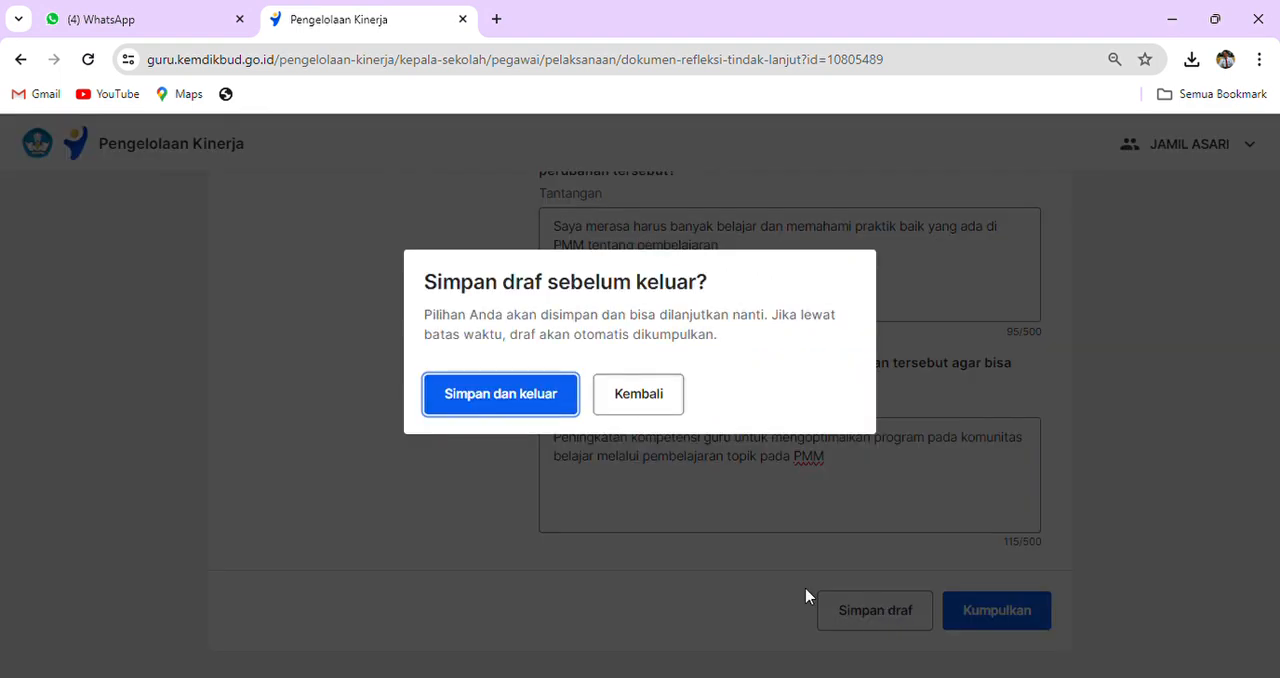
left_click(504, 402)
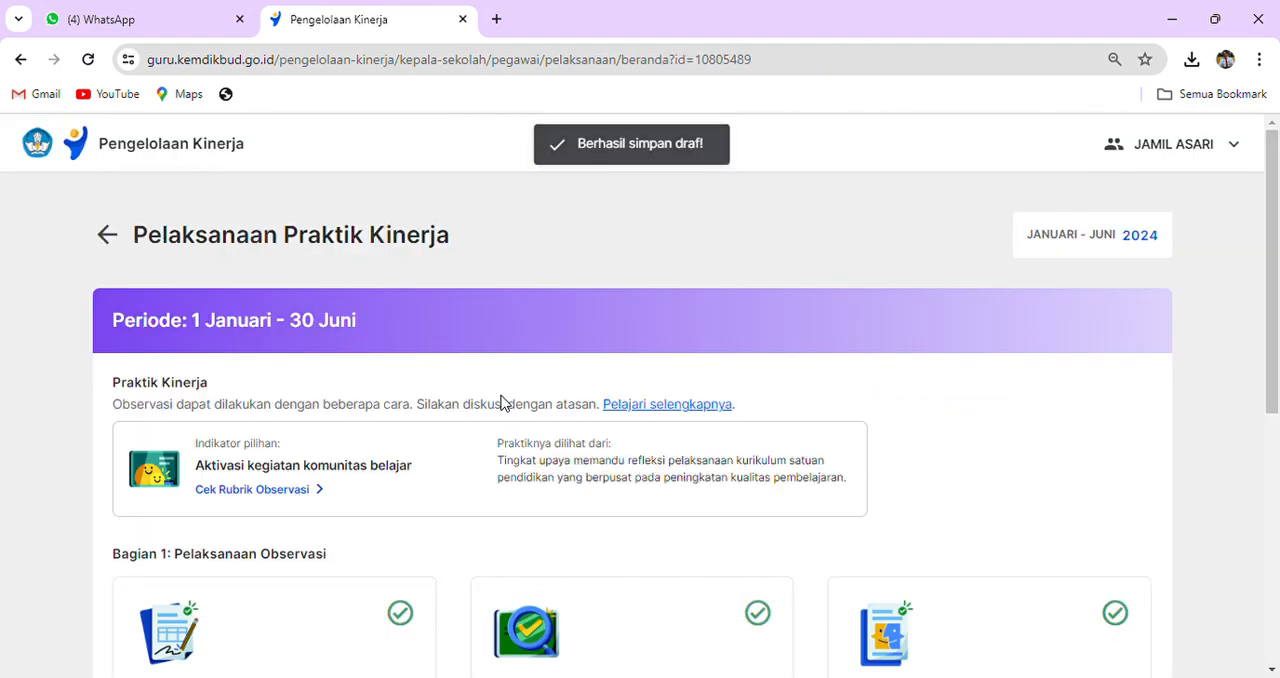
- Reopen the draft Dokumen Refleksi Tindak Lanjut to check its contents and return to the Pelaksanaan Praktik Kinerja page
scroll(549, 400, "down", 5)
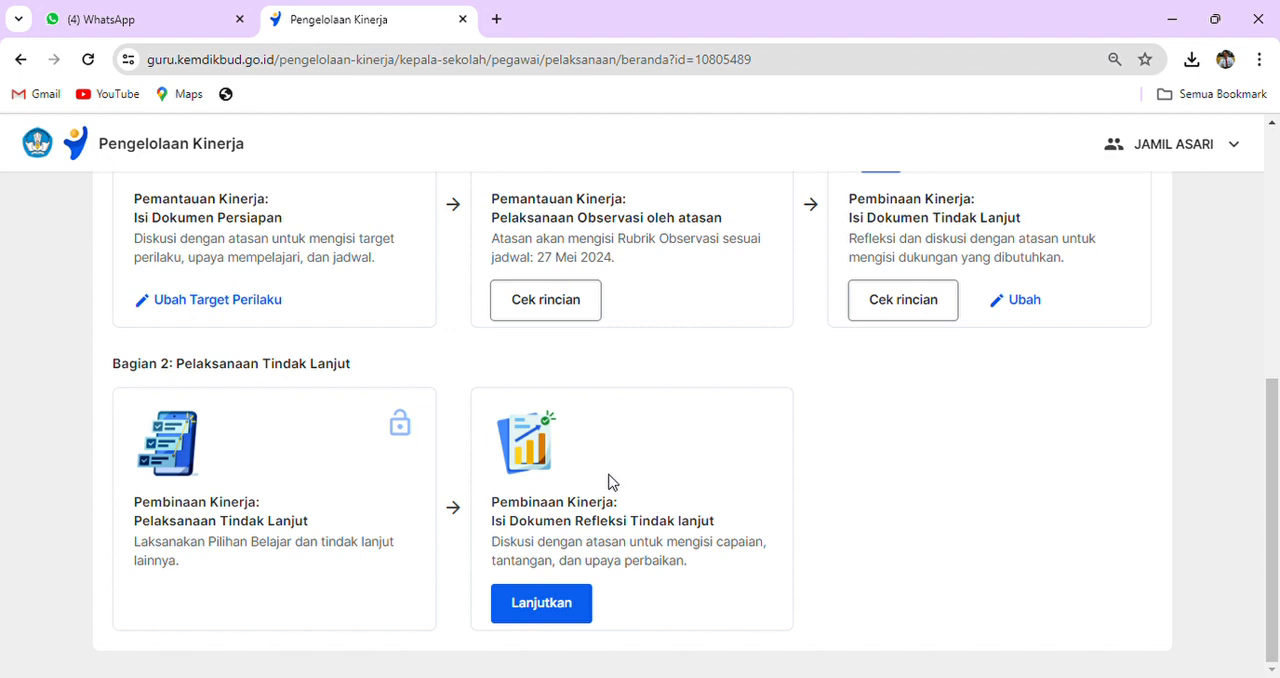
left_click(546, 607)
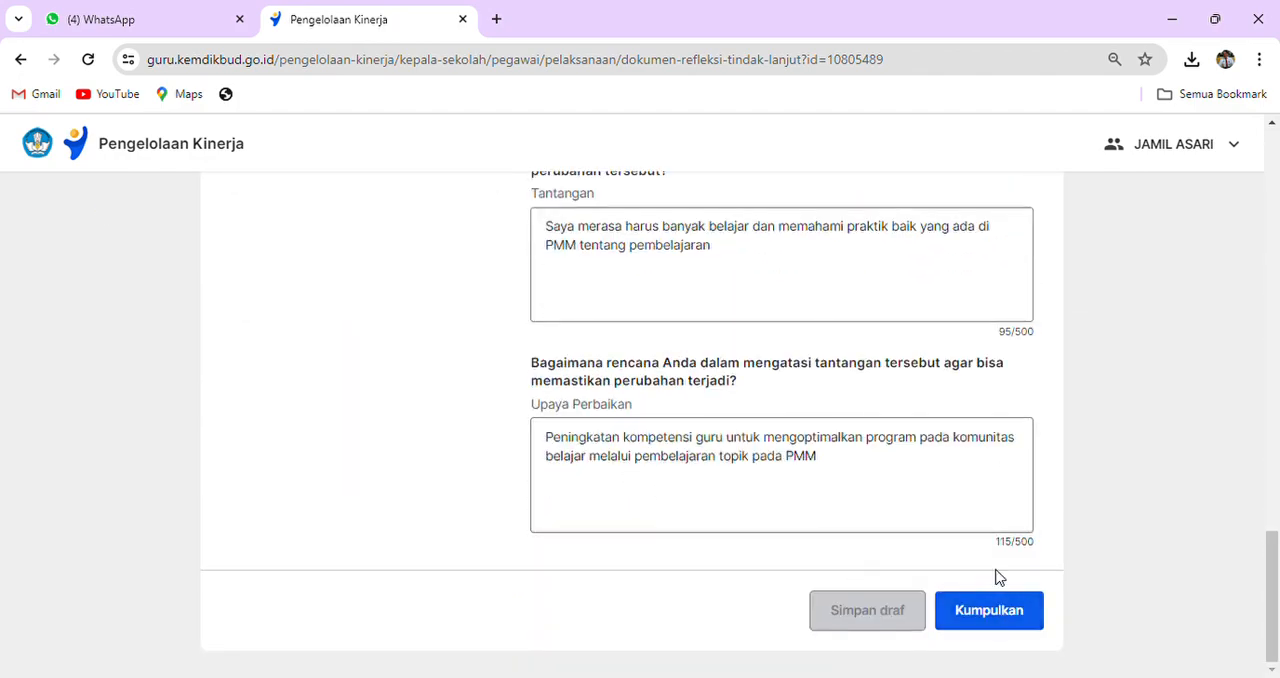
scroll(867, 480, "up", 20)
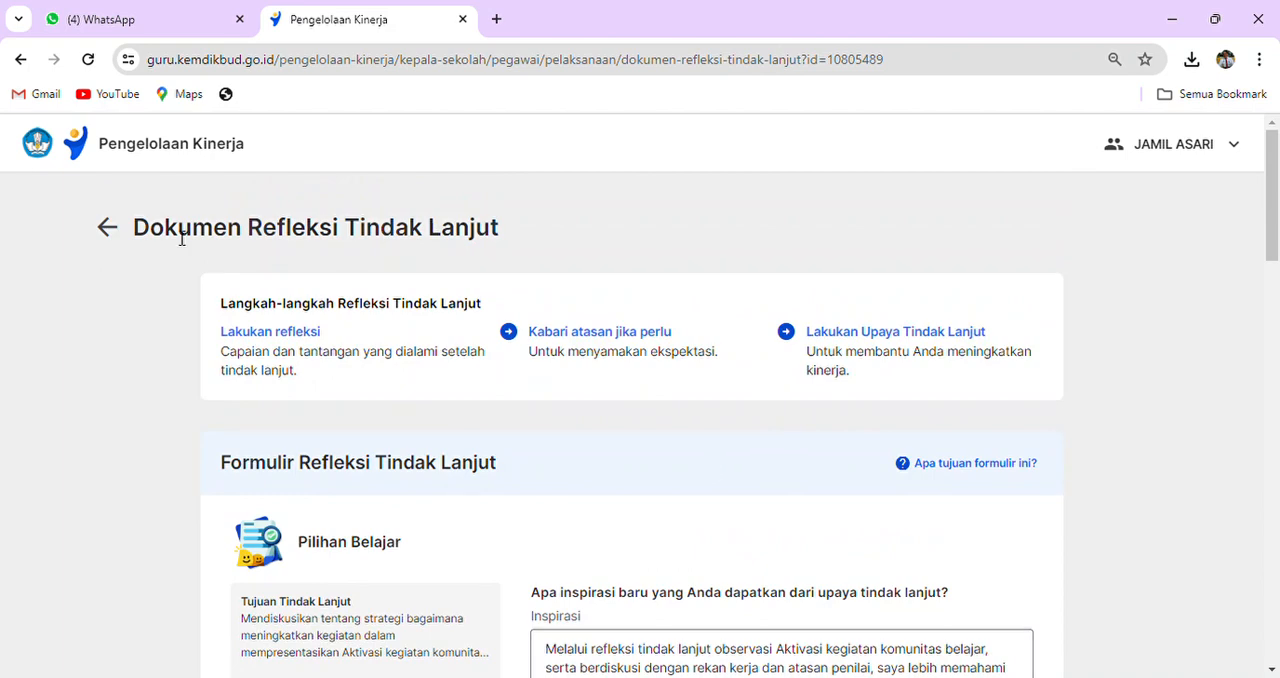
left_click(107, 228)
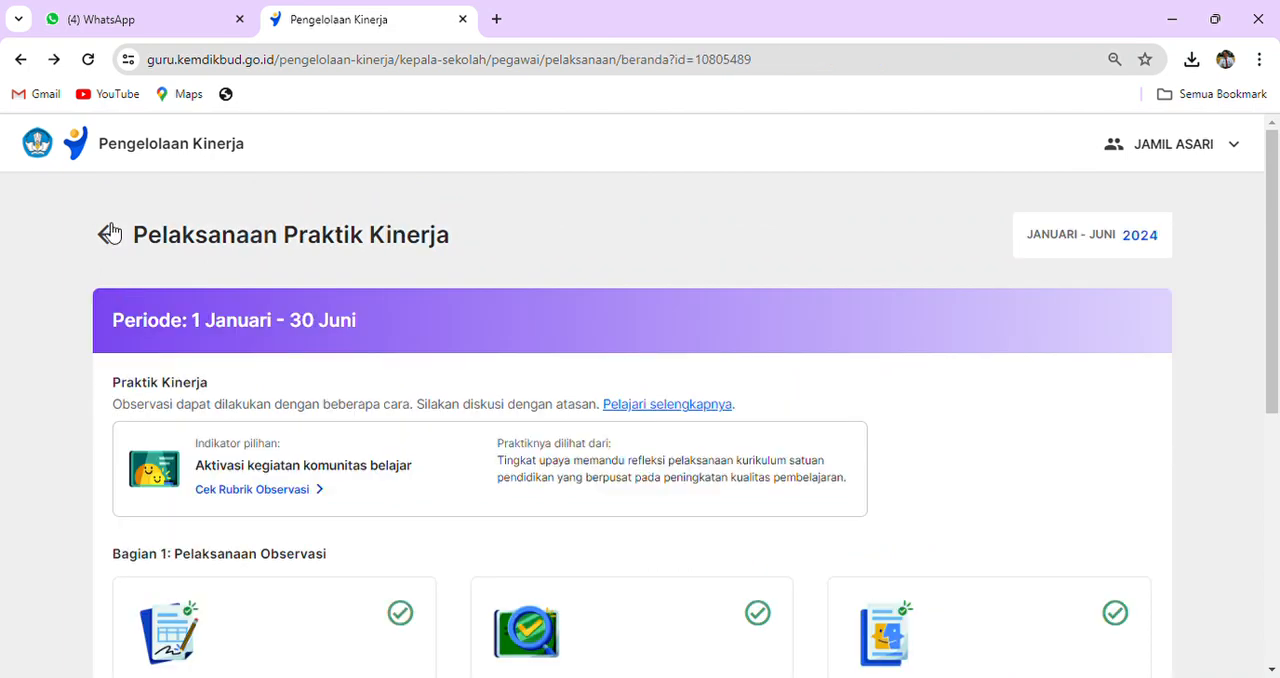
scroll(634, 458, "down", 5)
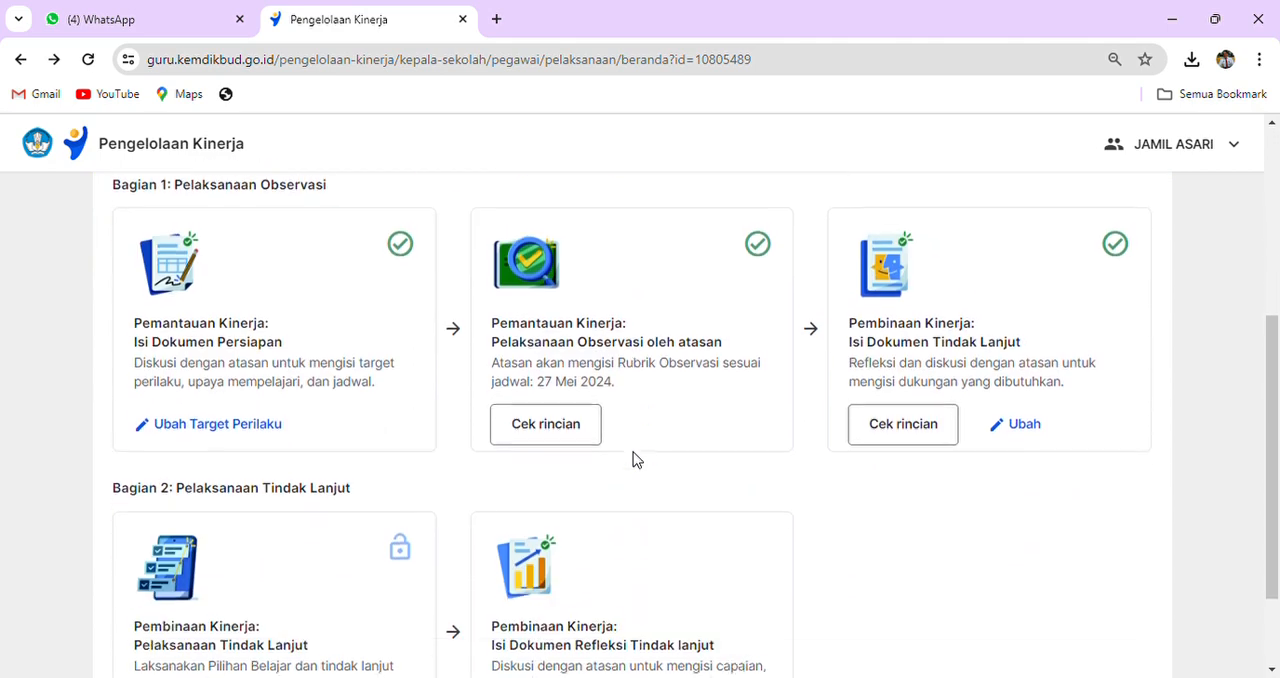
scroll(634, 458, "up", 5)
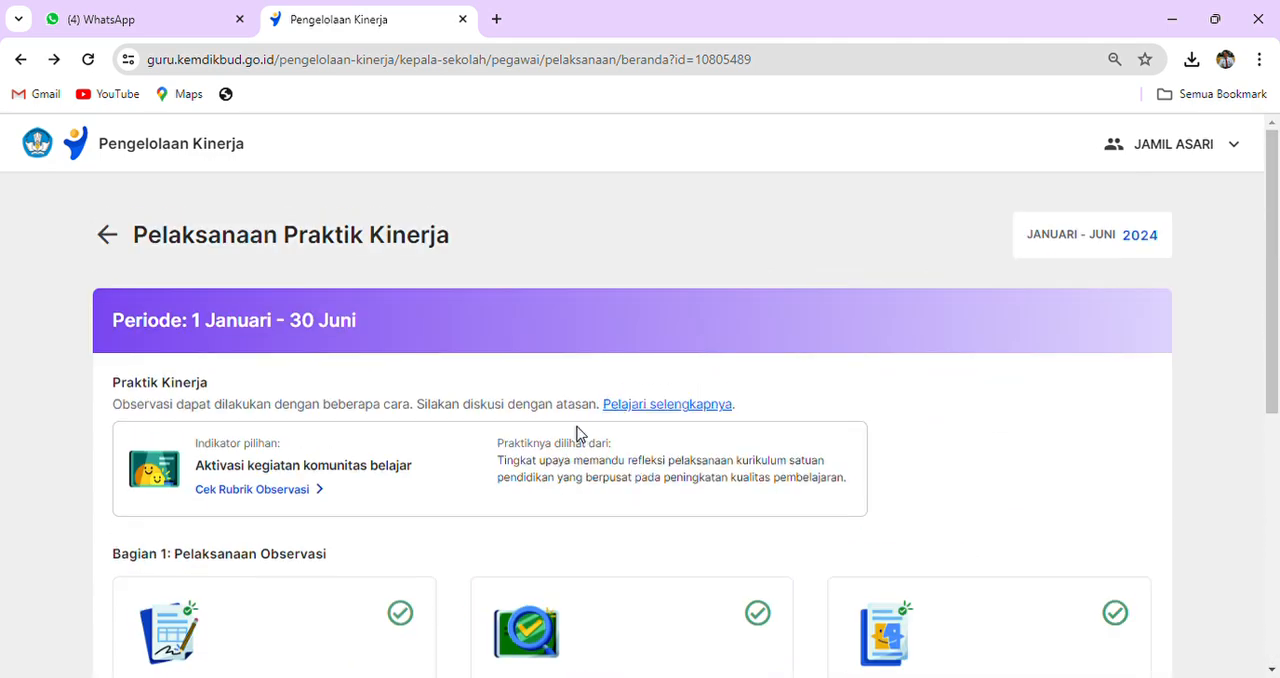
- Go back to the Pelaksanaan Kinerja overview and open the Pengembangan Kompetensi page to check the document submission progress
left_click(107, 234)
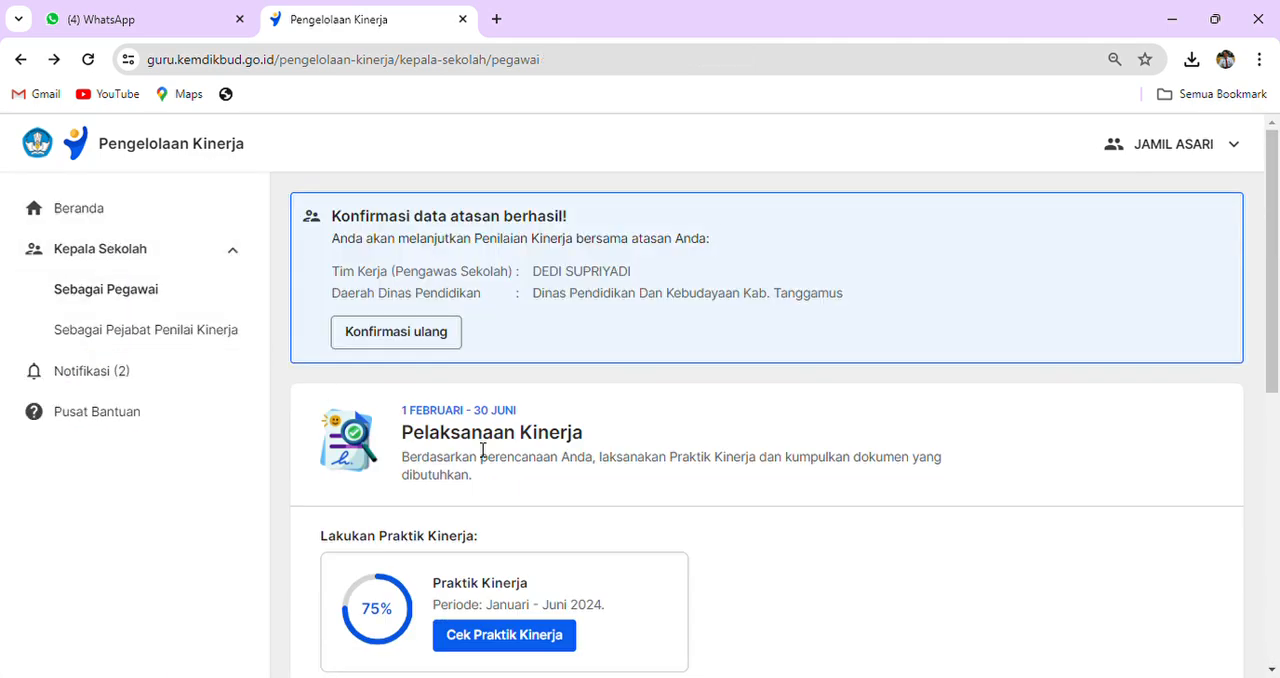
scroll(520, 452, "down", 3)
left_click(548, 356)
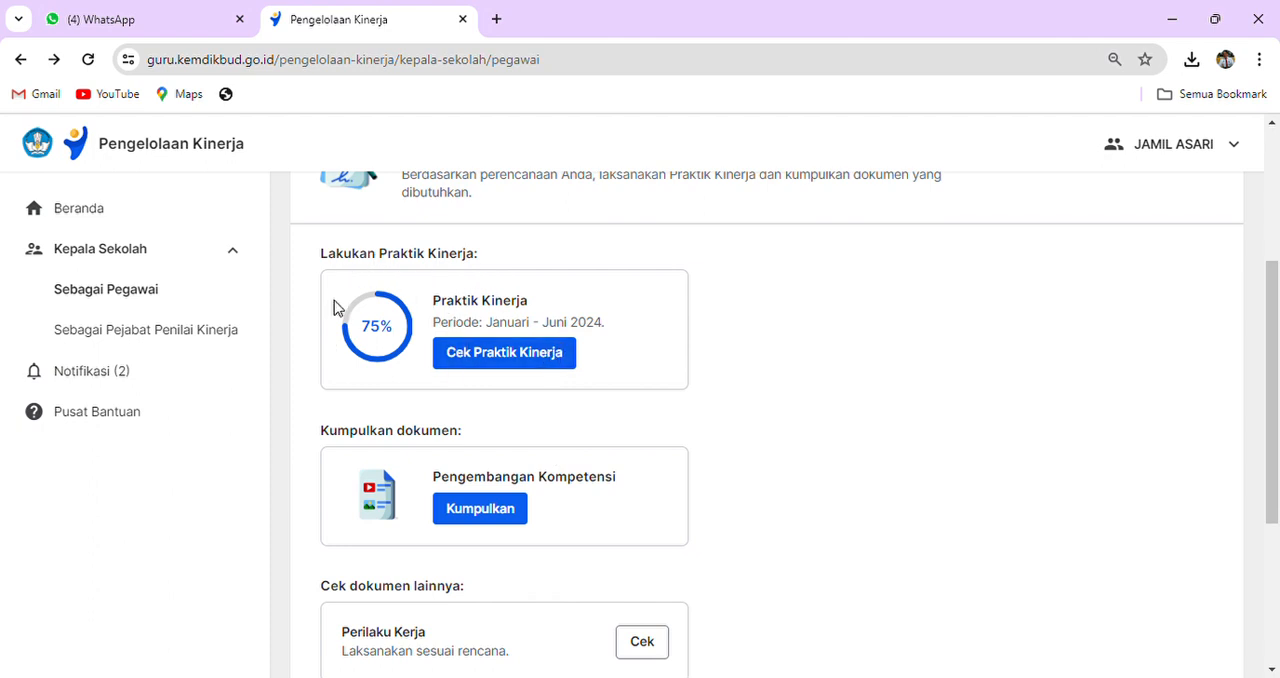
scroll(736, 452, "down", 1)
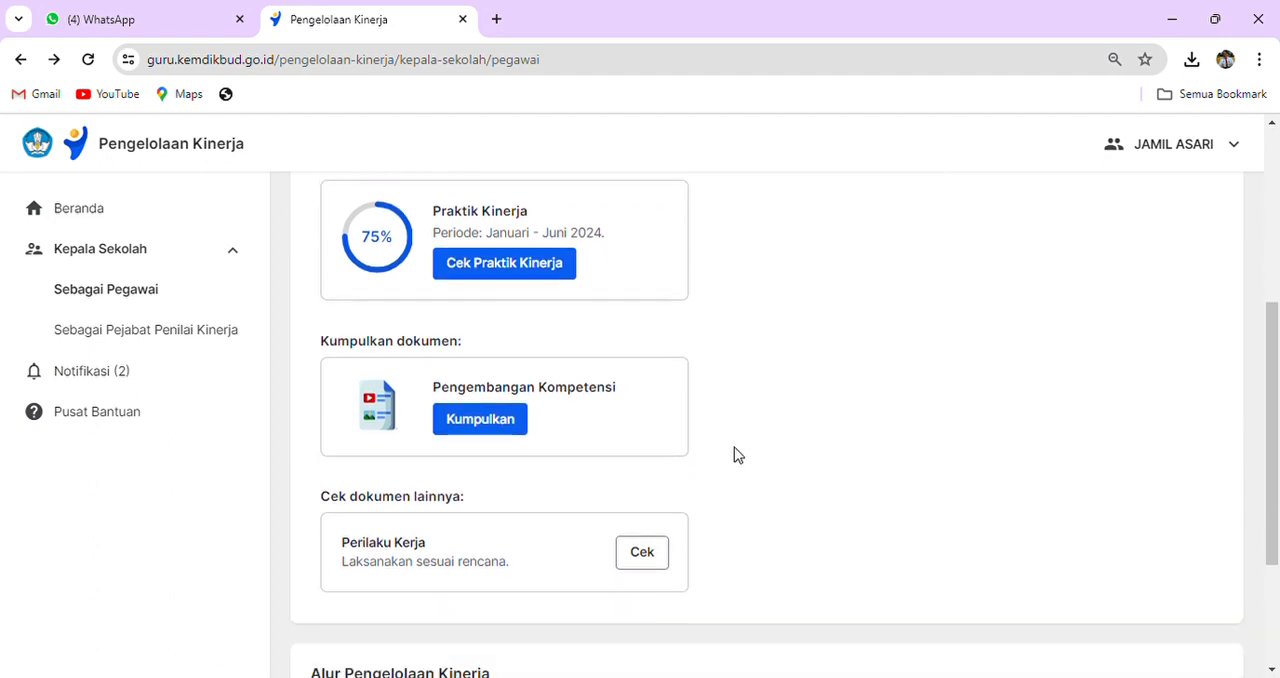
left_click(491, 423)
scroll(743, 477, "down", 3)
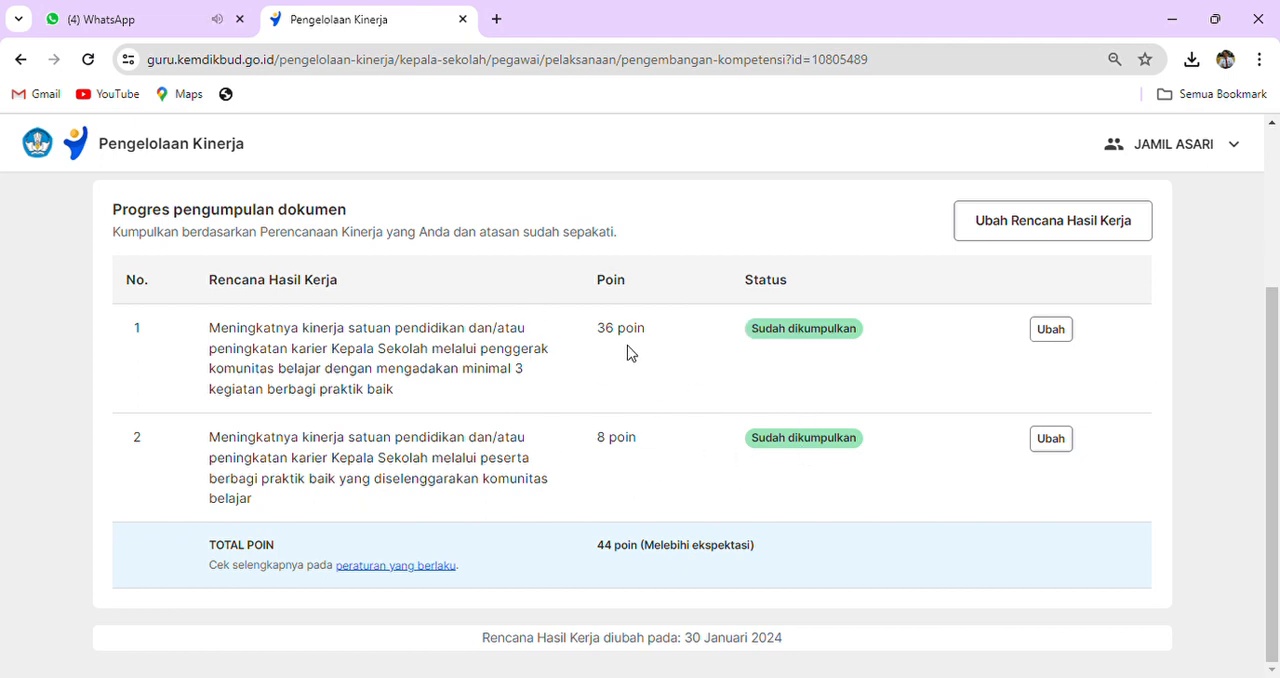
- View the certificate evidence for the first Rencana Hasil Kerja and return to the Pengembangan Kompetensi list
left_click(1068, 331)
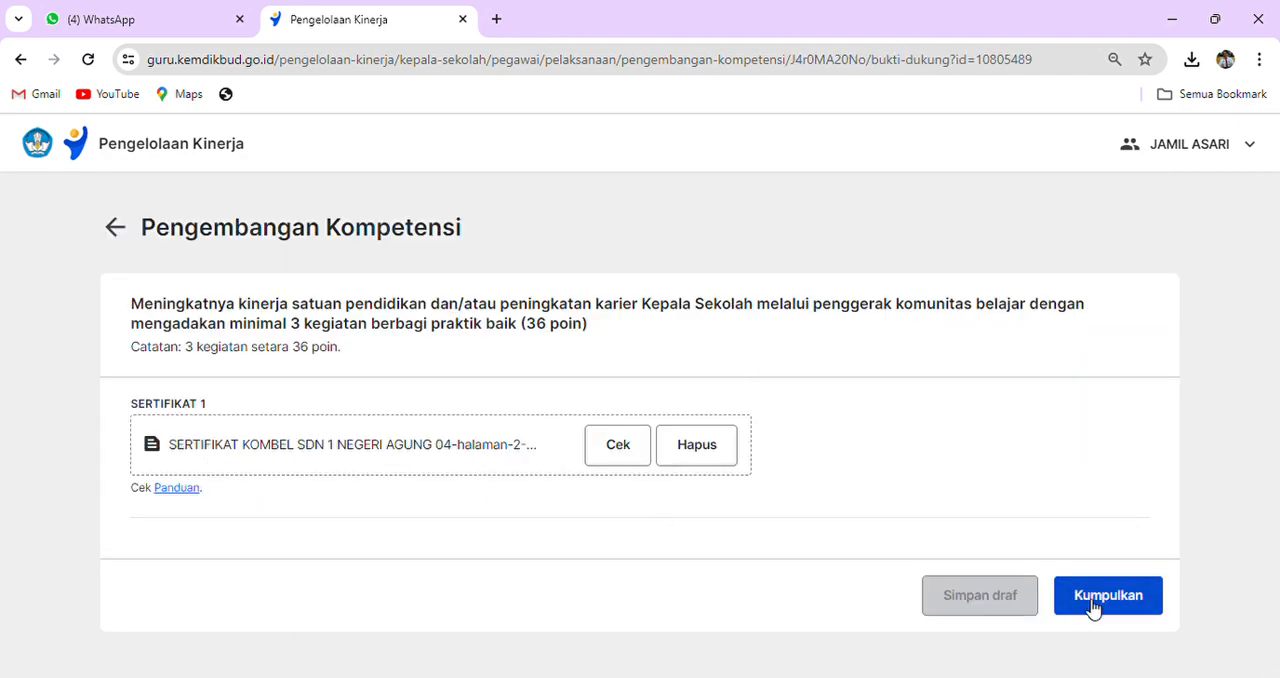
left_click(120, 228)
scroll(870, 505, "down", 3)
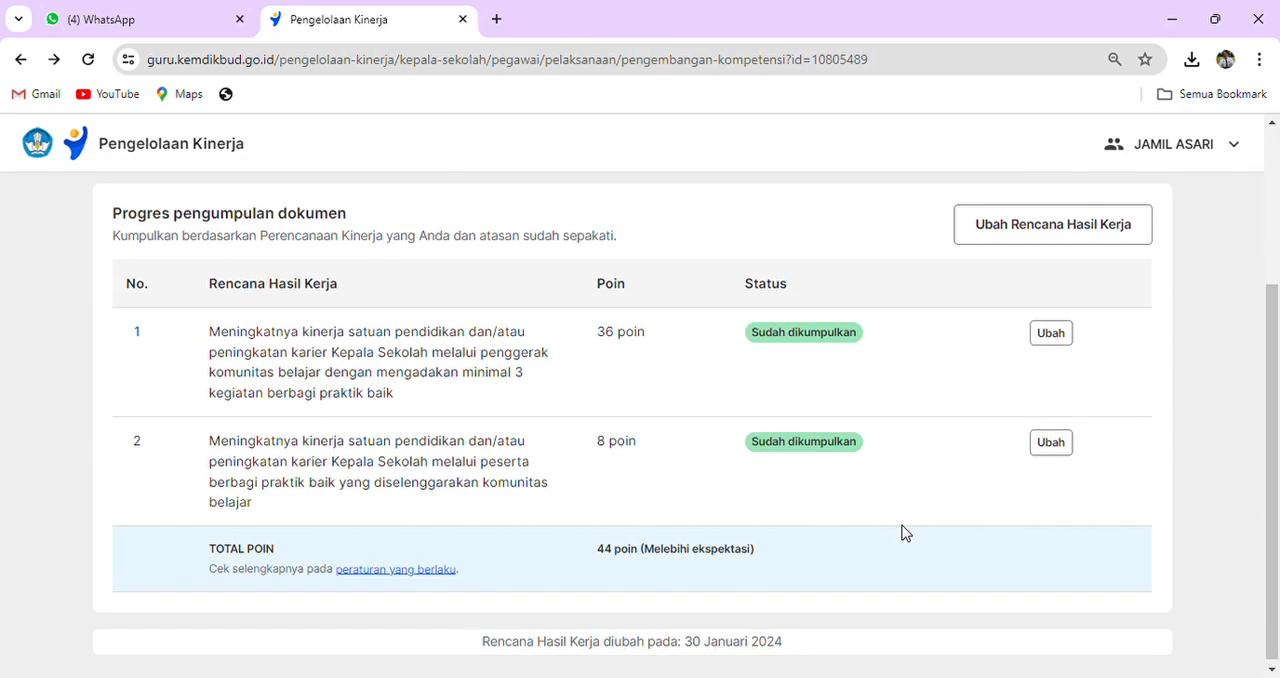
- Return to the Pelaksanaan Kinerja overview and check the Praktik Kinerja progress
scroll(900, 447, "up", 5)
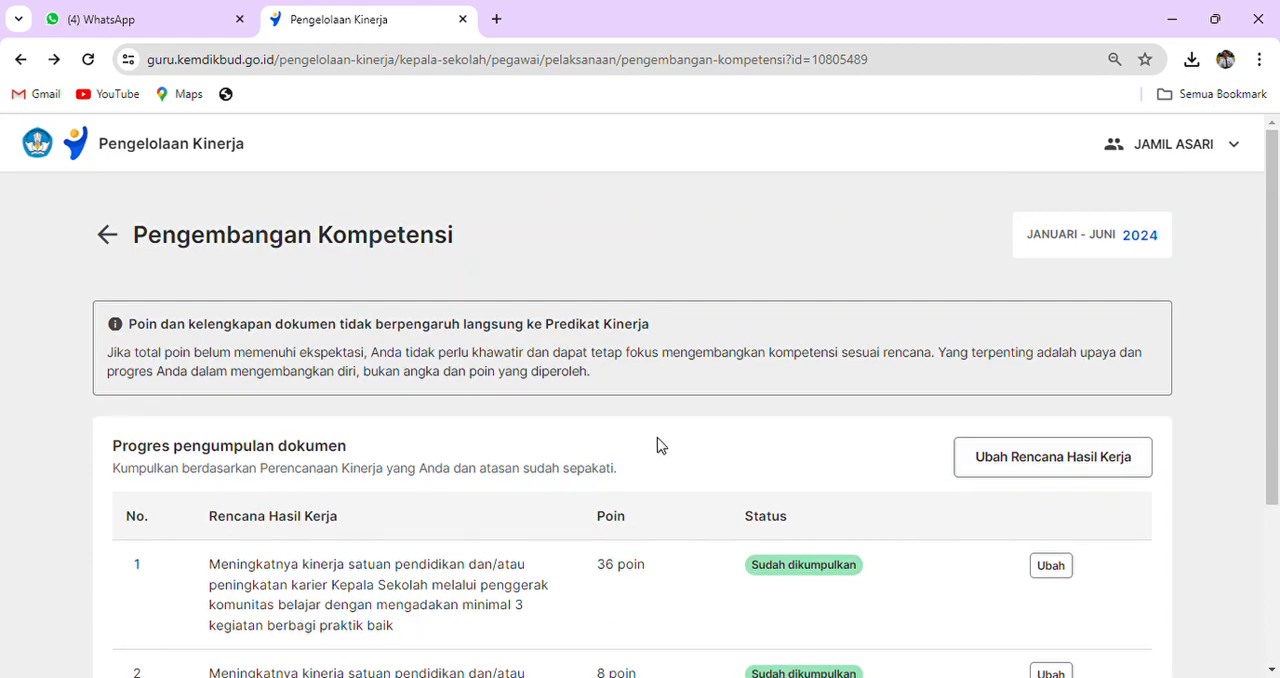
left_click(108, 234)
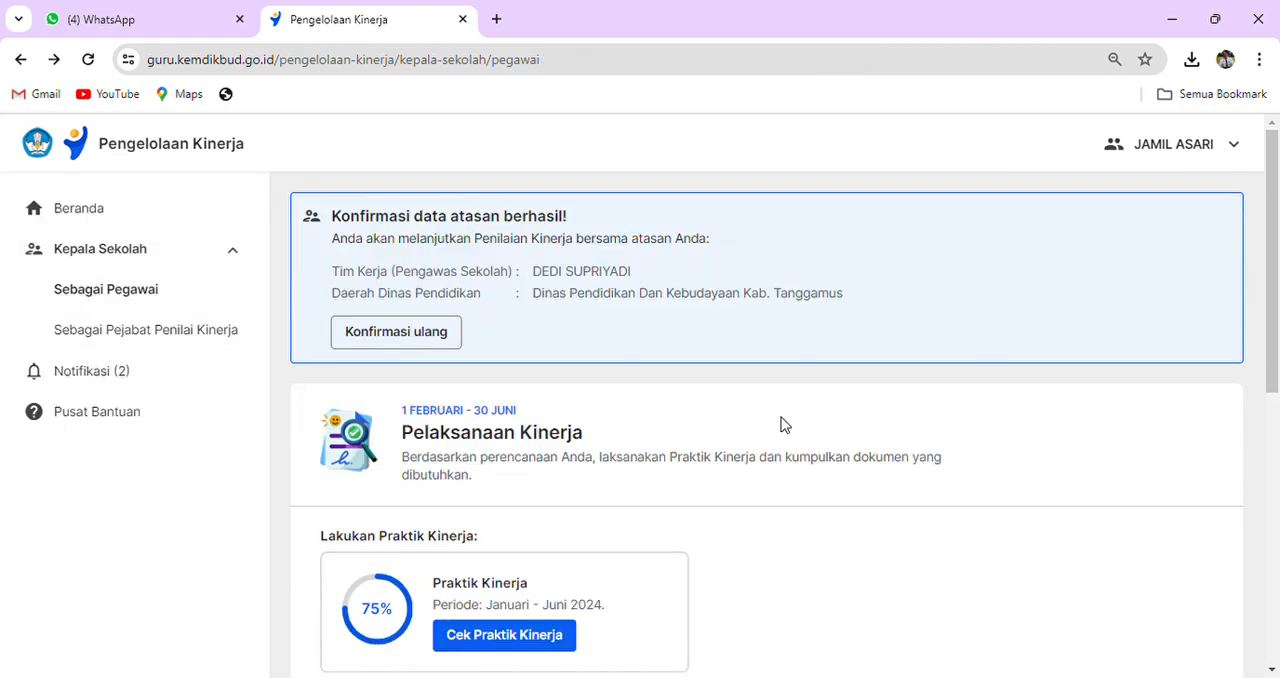
scroll(782, 423, "down", 5)
scroll(782, 423, "up", 5)
scroll(557, 431, "down", 2)
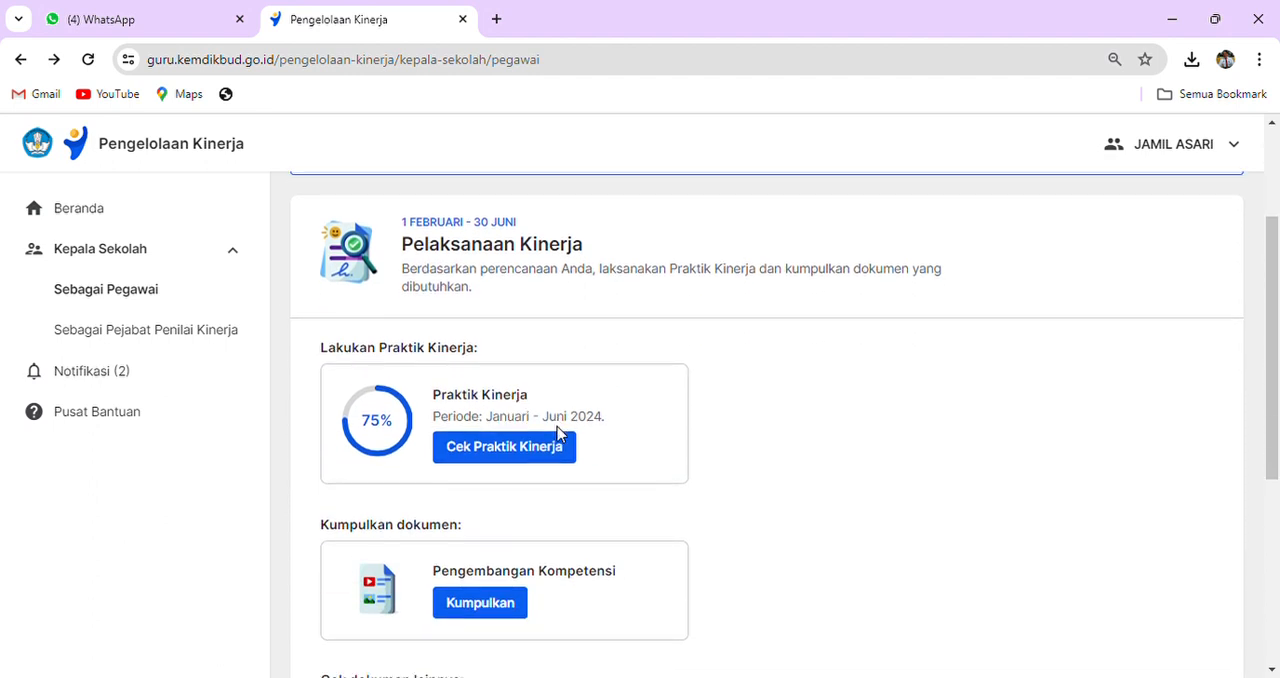